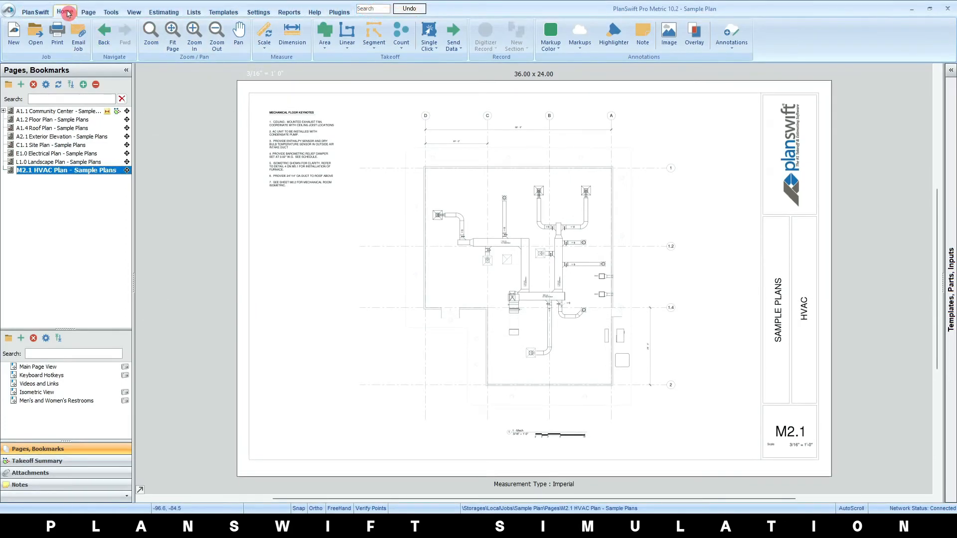
- Review the Page, Tools, View, Estimating, Lists, Templates, Settings, Reports, Help, Plugins and Home command sets
left_click(86, 13)
left_click(112, 11)
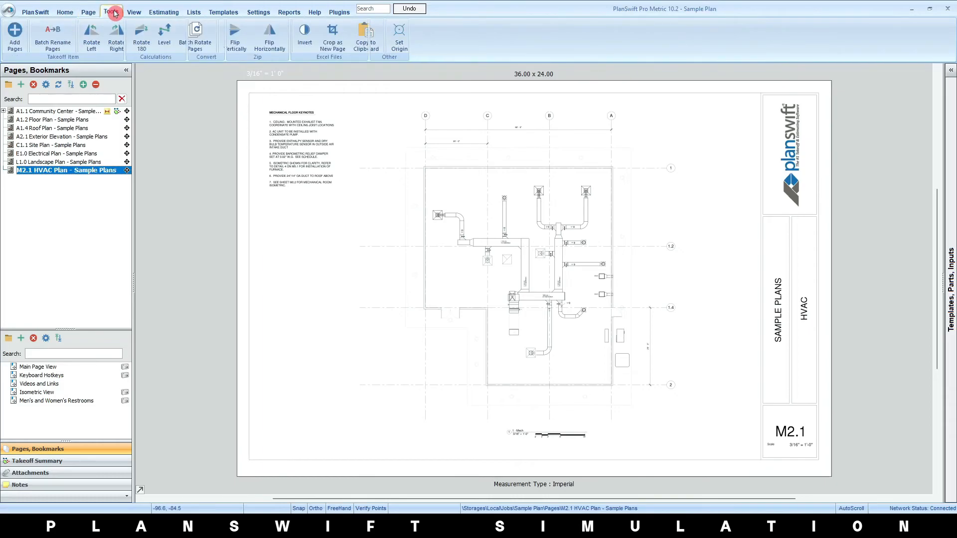
left_click(134, 12)
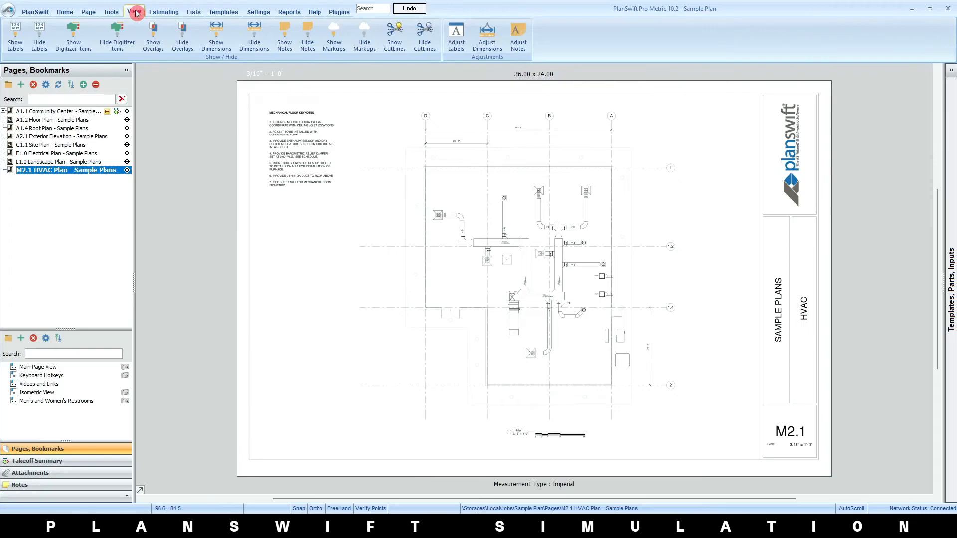
left_click(167, 11)
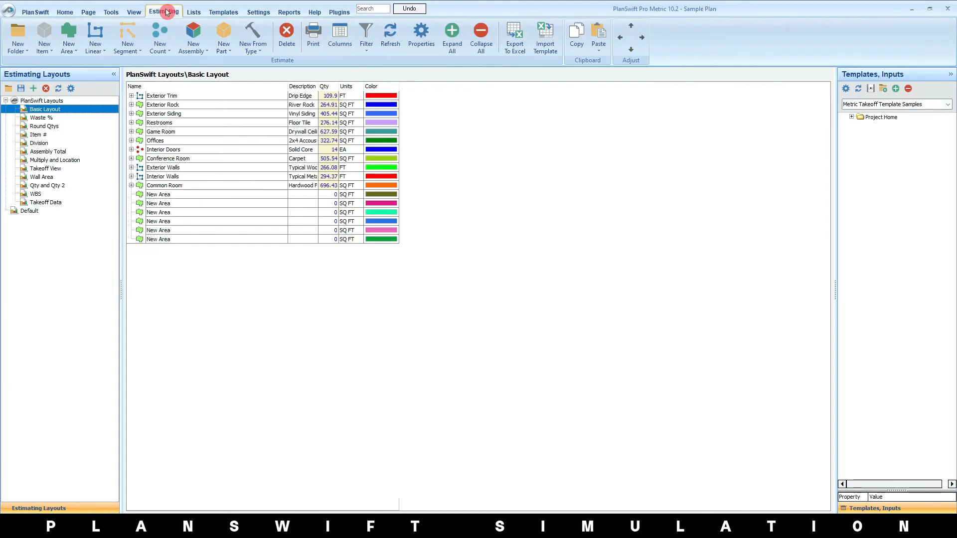
left_click(193, 12)
left_click(223, 11)
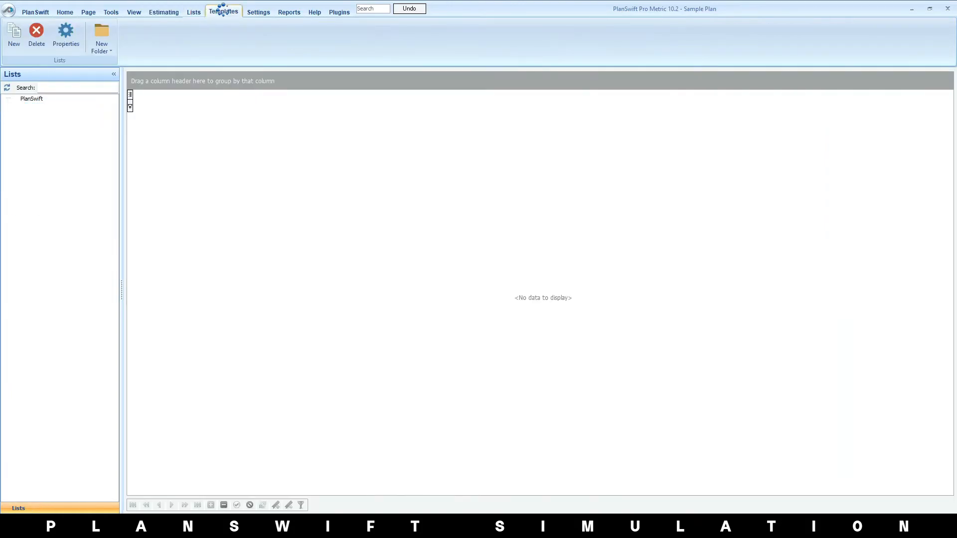
left_click(258, 13)
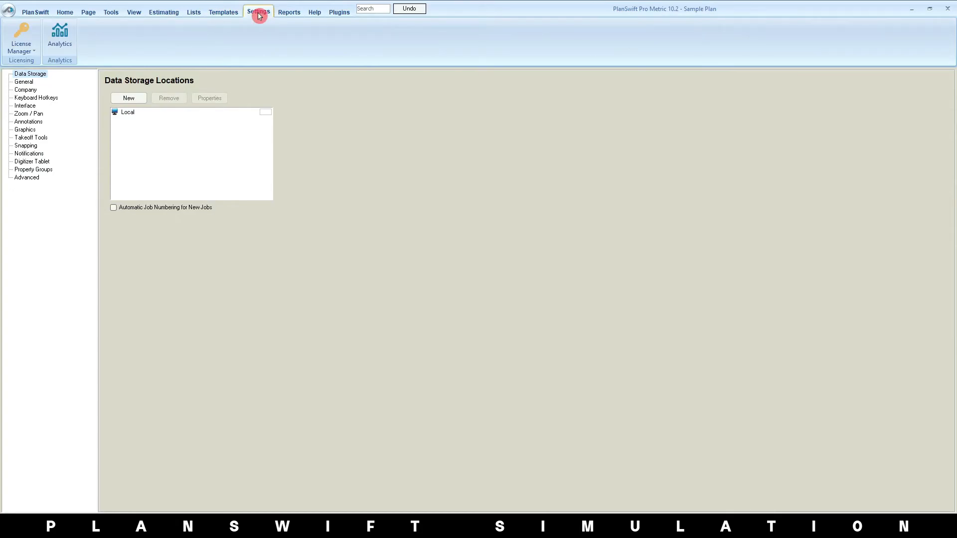
left_click(289, 13)
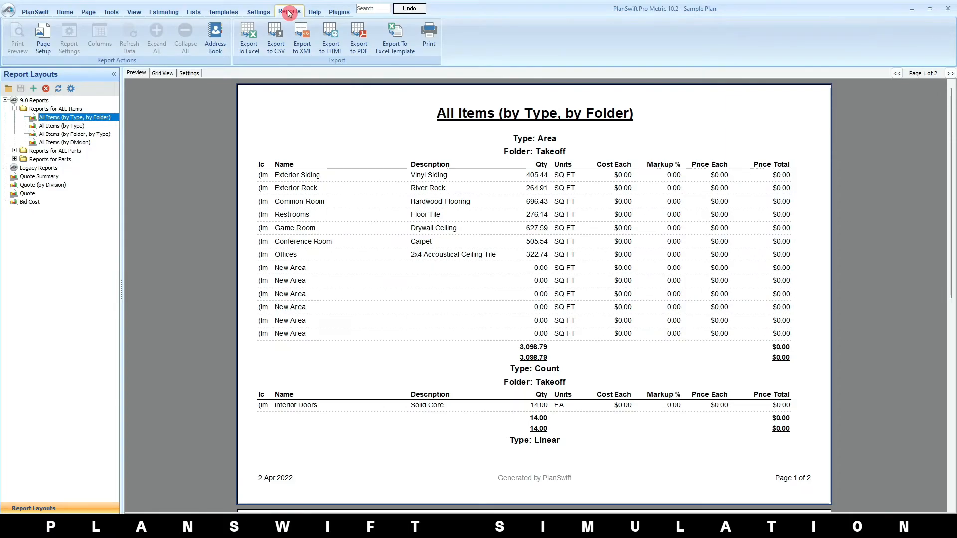
left_click(316, 12)
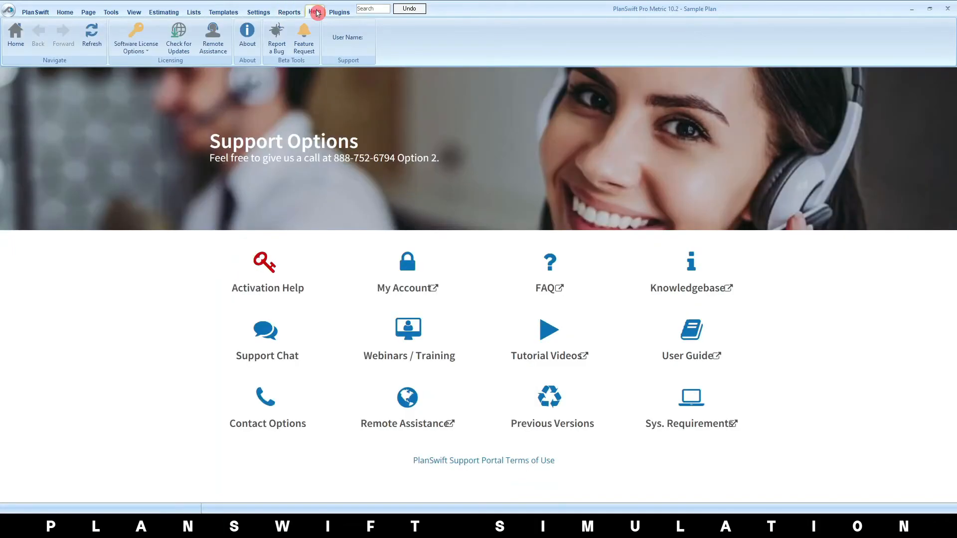
left_click(338, 12)
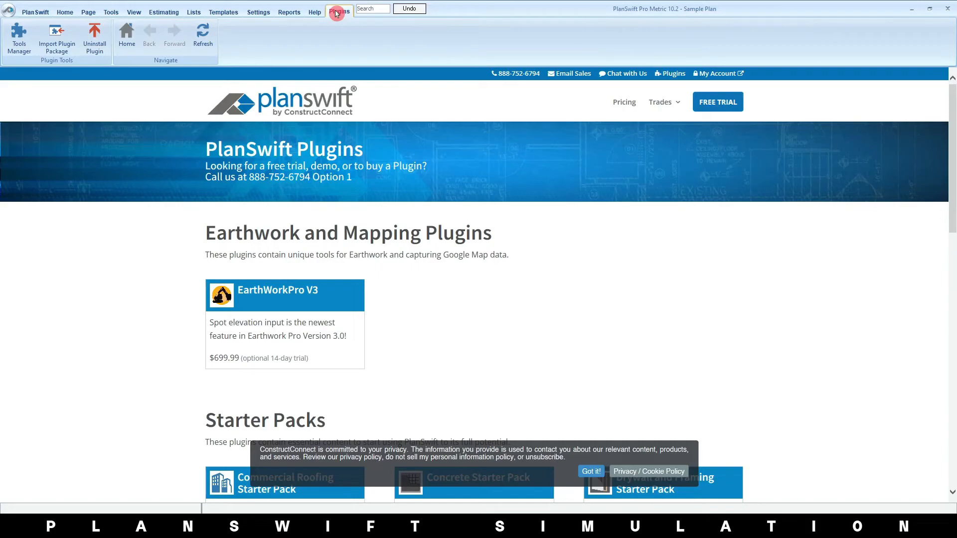
left_click(68, 12)
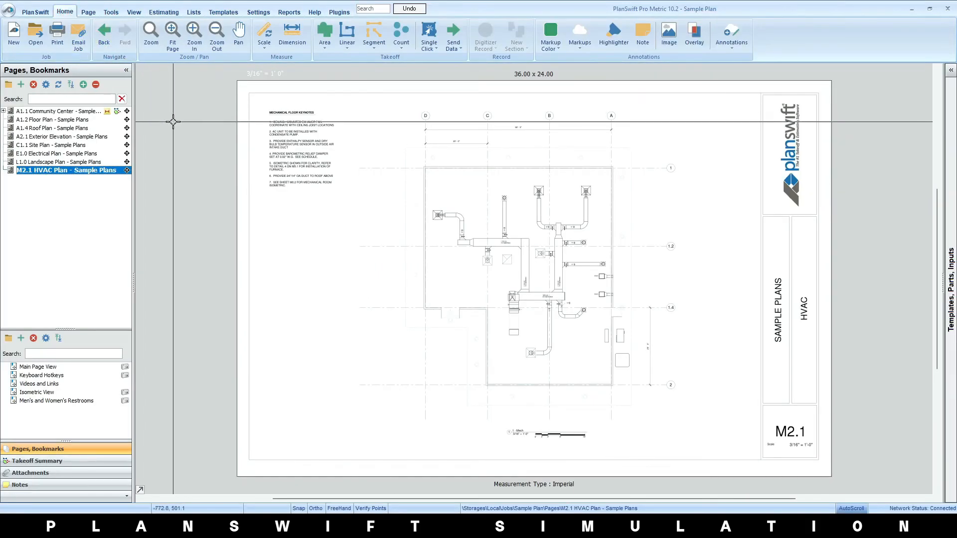
left_click(282, 45)
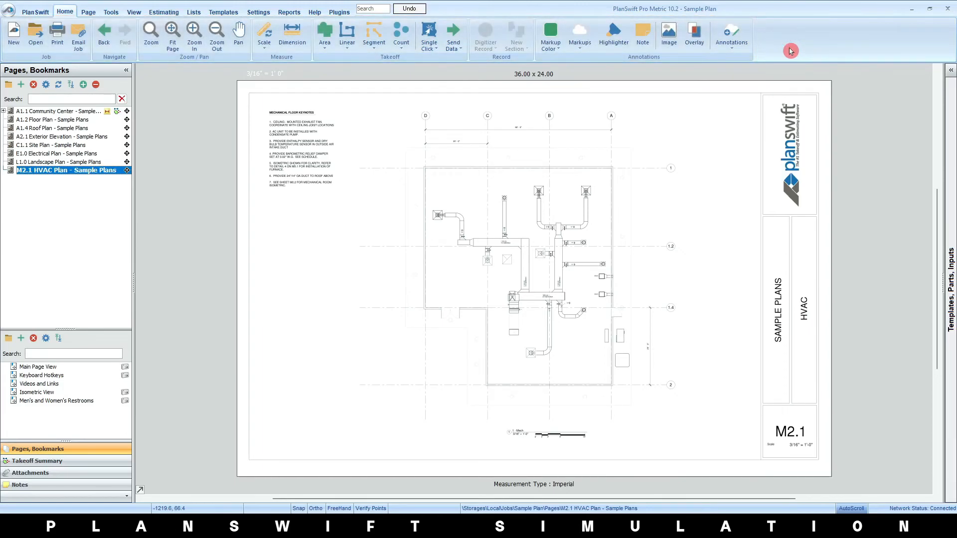
left_click(32, 39)
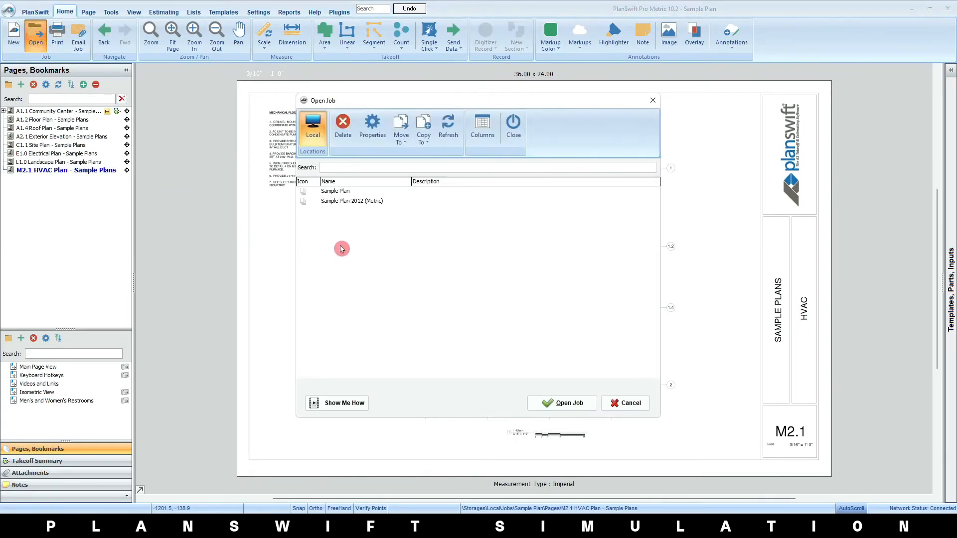
left_click(365, 193)
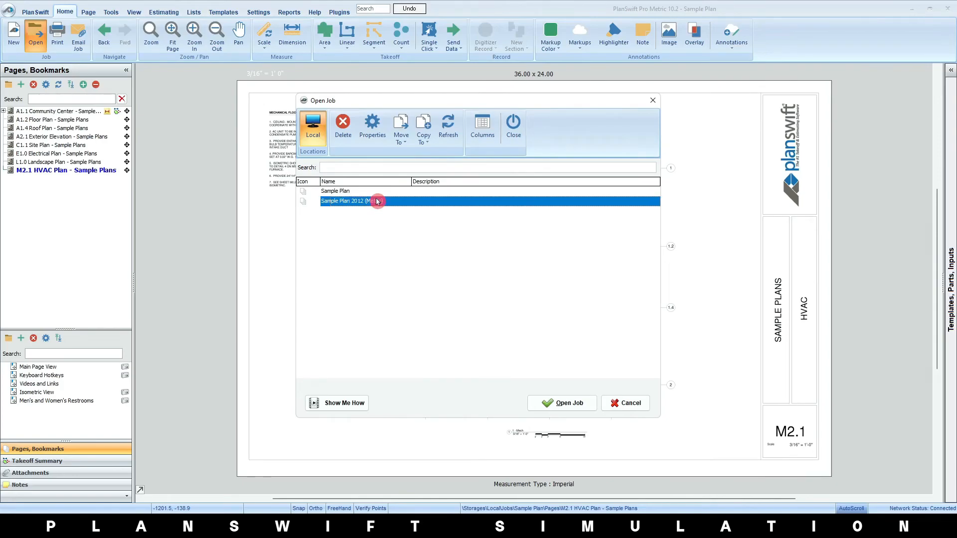
left_click(631, 404)
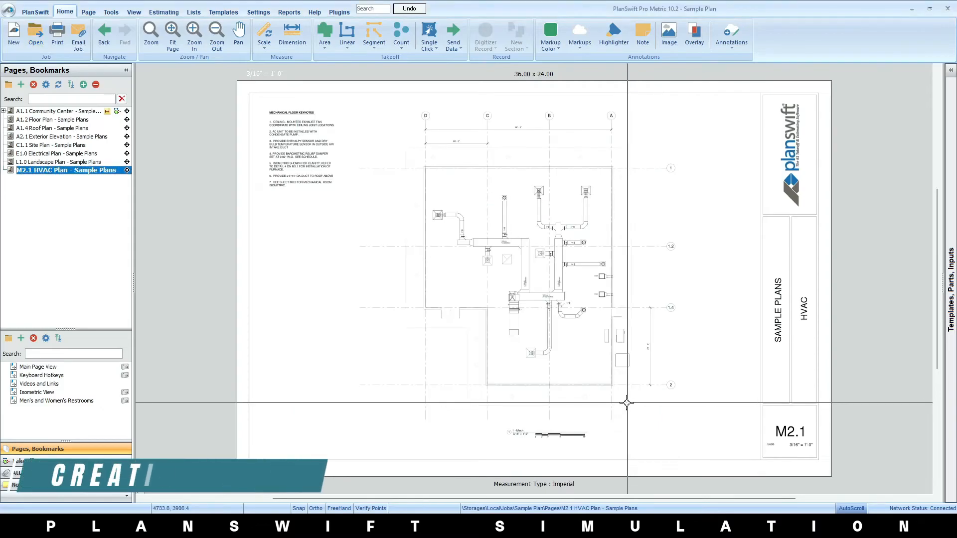
- Start a new job and choose Metric as its measurement type
left_click(13, 41)
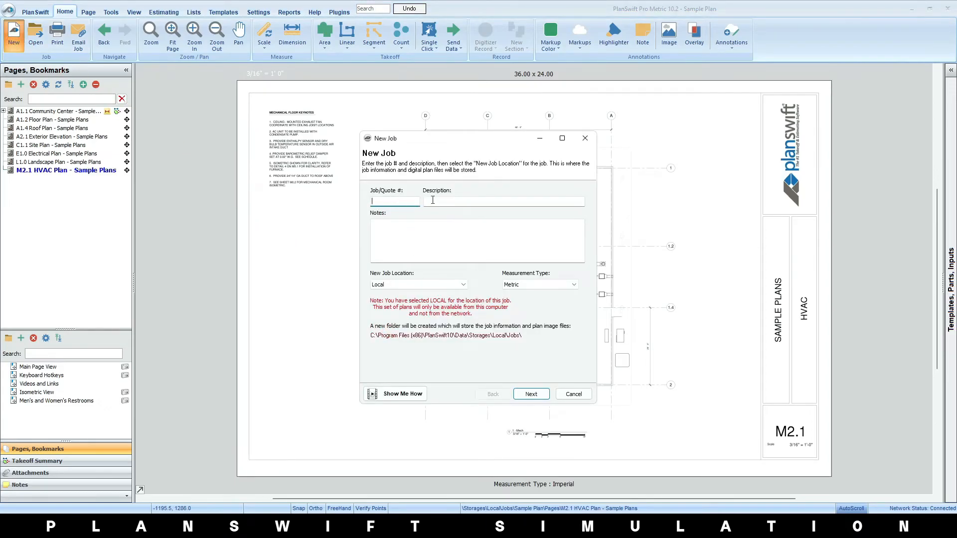
left_click(448, 201)
left_click(423, 227)
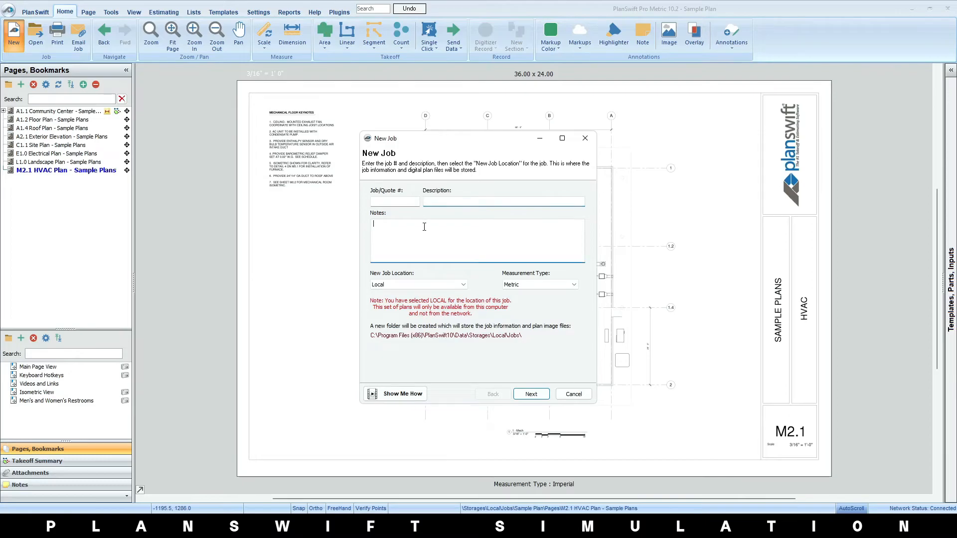
left_click(538, 285)
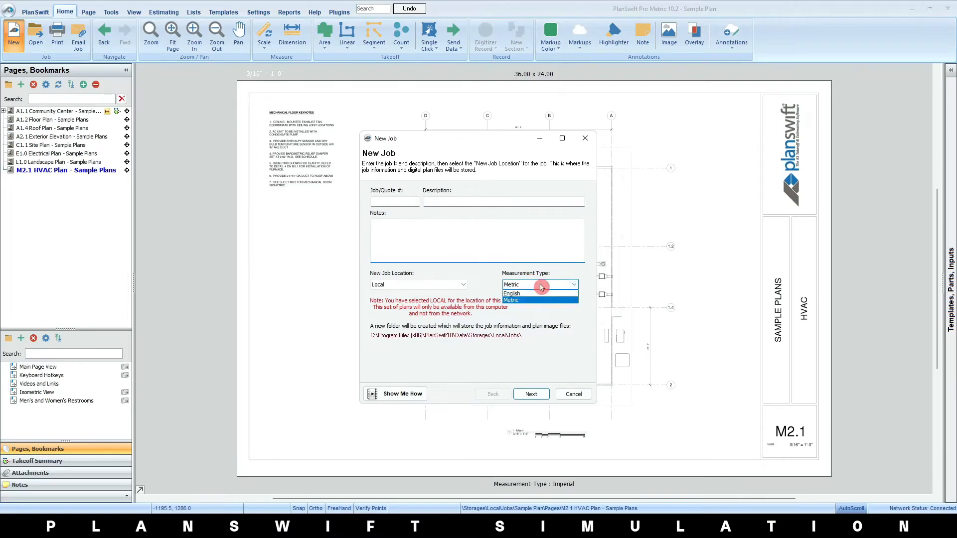
left_click(532, 300)
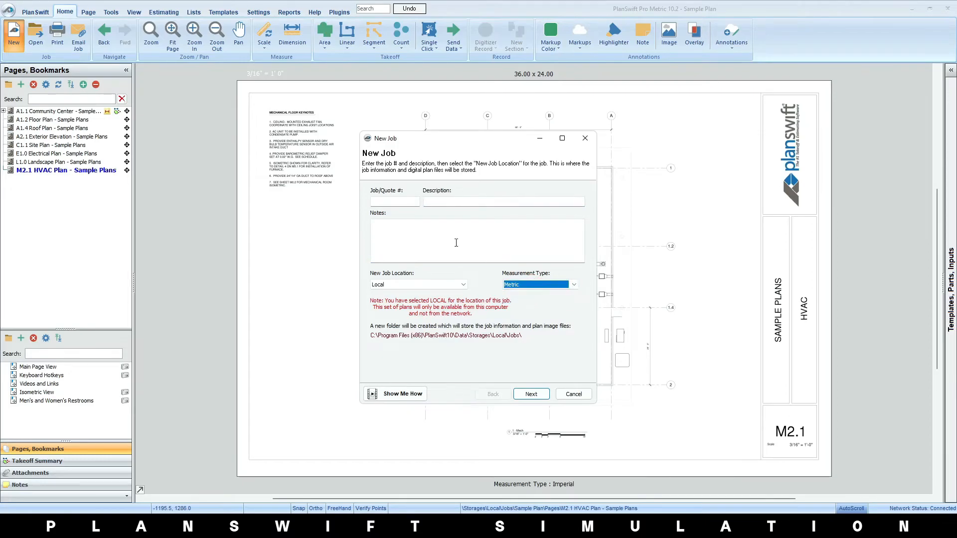
- Fill in the job name Magiging ENGR, description Tayo! and notes hehe, keep Metric measurement, and continue to the image files
left_click(392, 201)
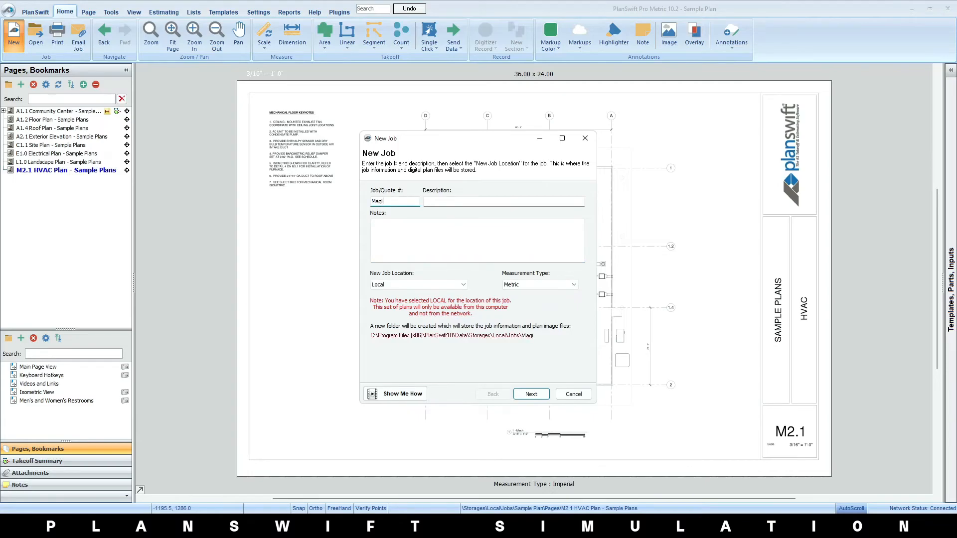
type("ENGR")
key("Tab")
type("T")
left_click(426, 227)
left_click(539, 284)
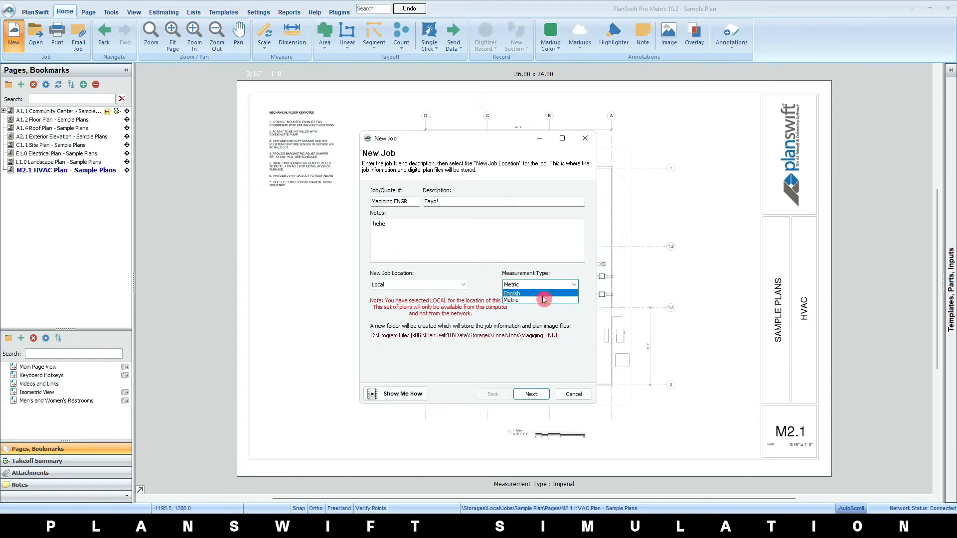
left_click(543, 303)
left_click(536, 395)
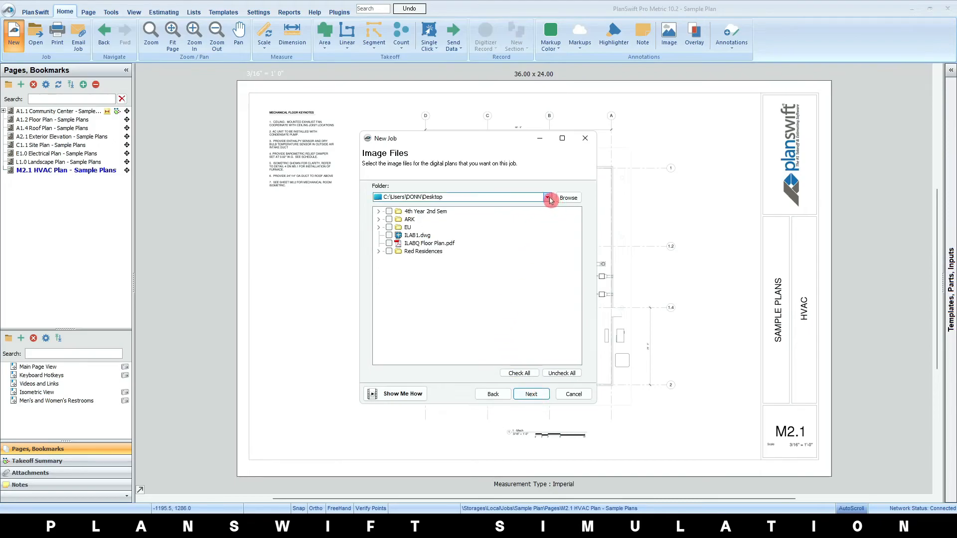
- Include all PDF plans from the Red Residences folder and create the job with the default conversion settings
left_click(549, 198)
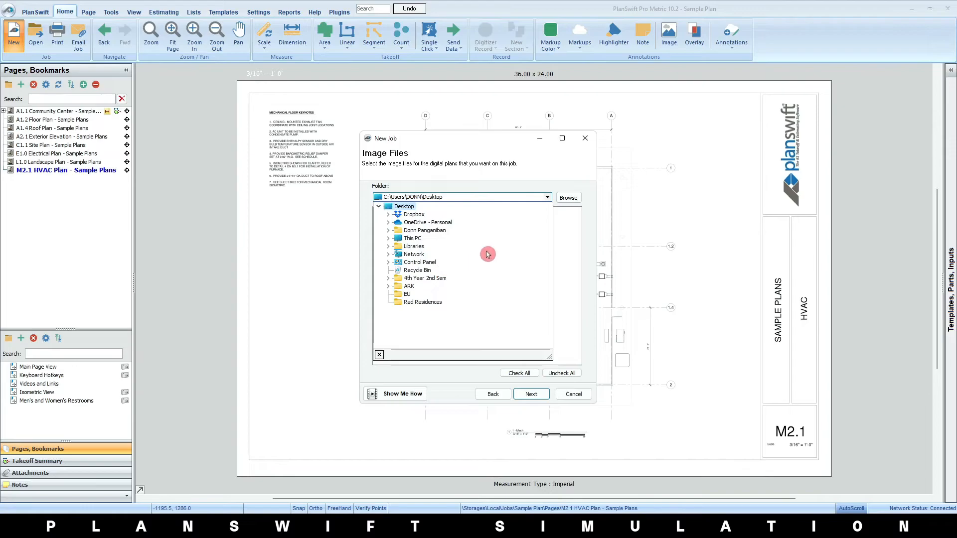
left_click(547, 197)
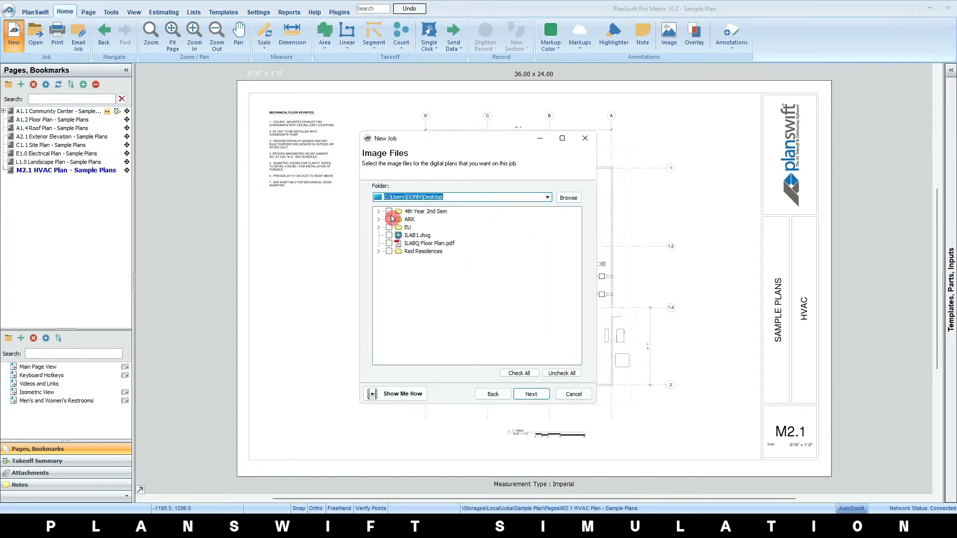
left_click(379, 252)
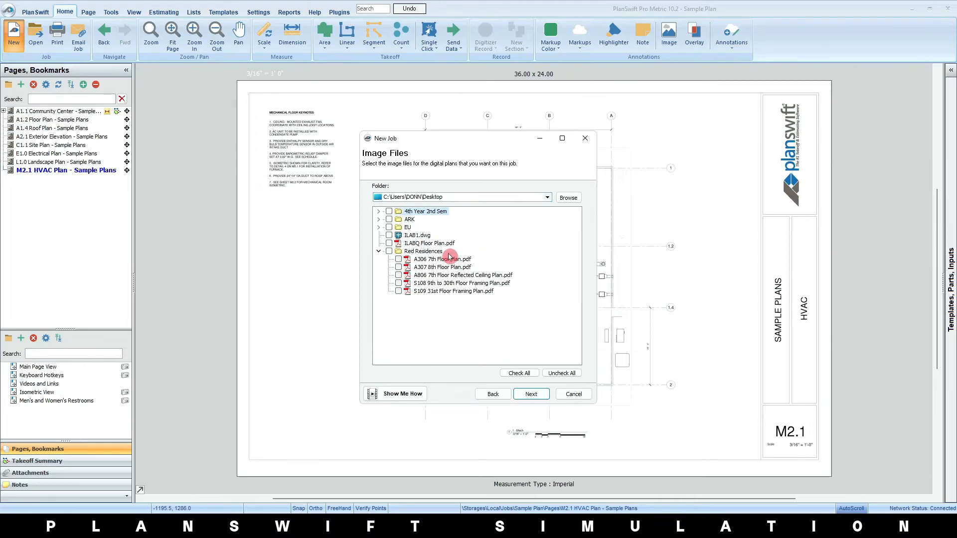
left_click(389, 252)
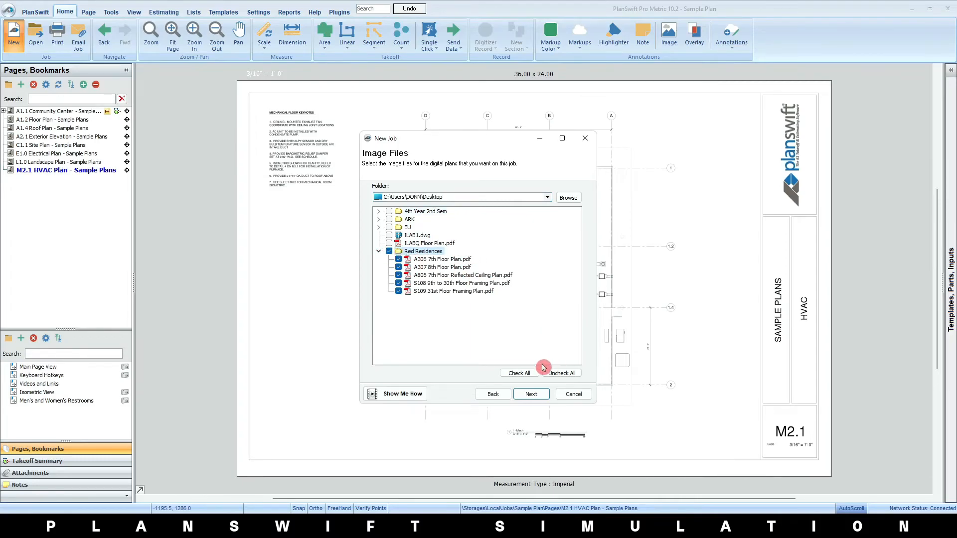
left_click(534, 394)
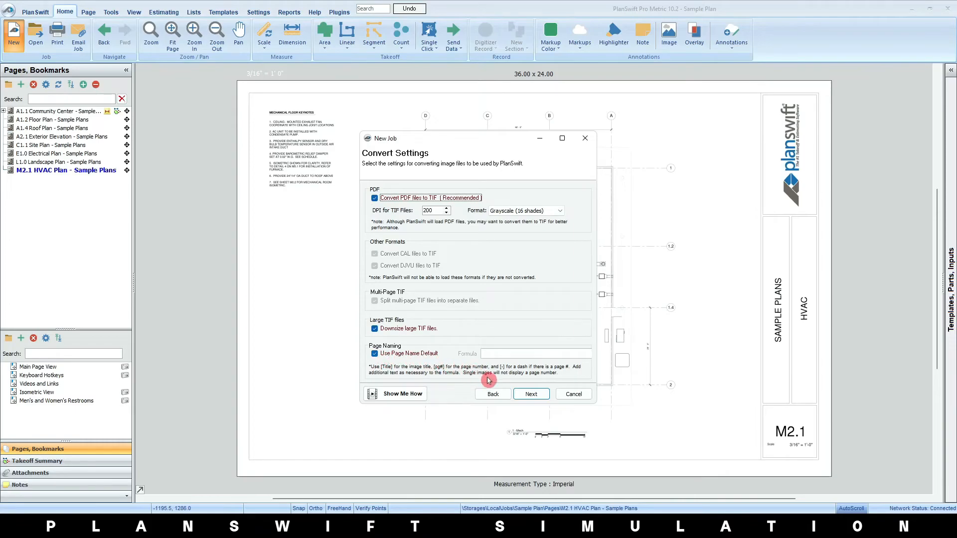
left_click(532, 394)
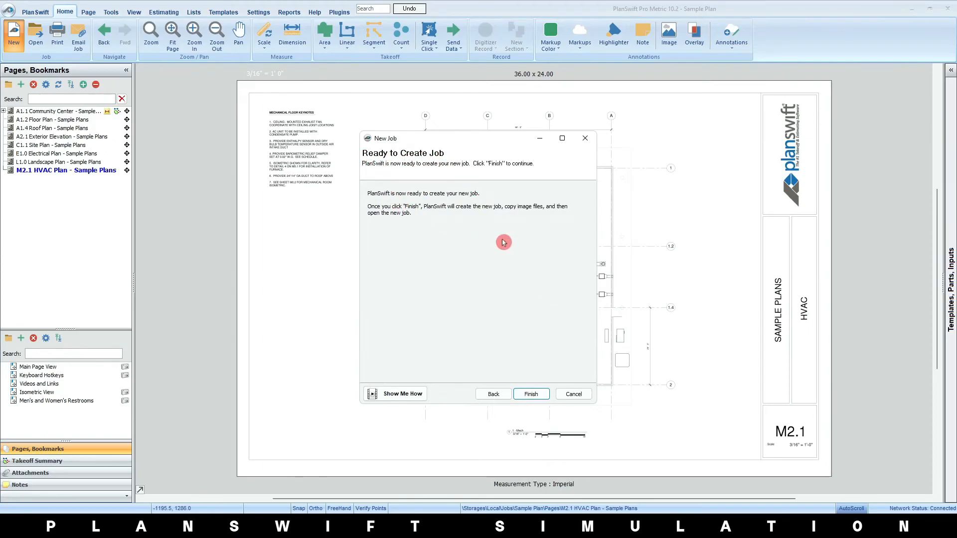
left_click(530, 394)
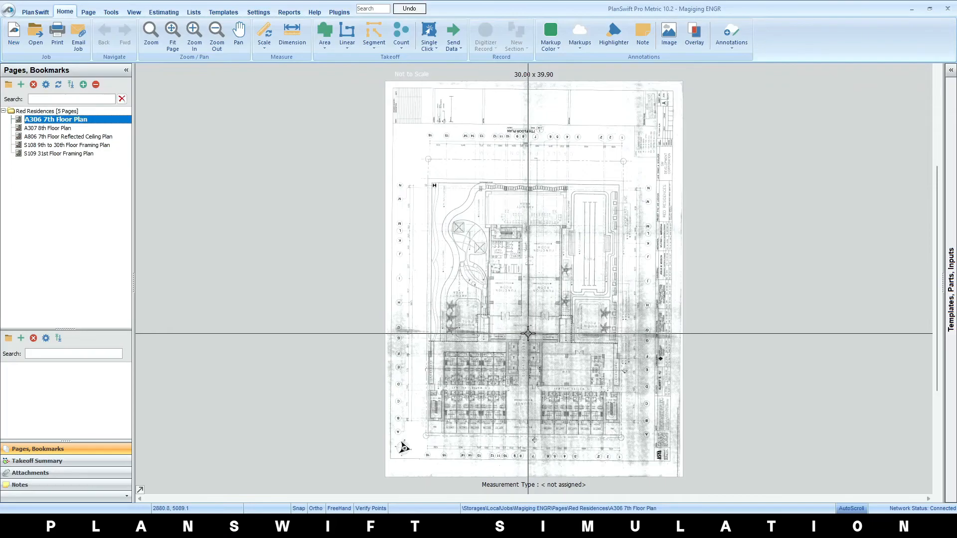
- Check the floor plan pages' orientation and select all Red Residences pages from A306 7th Floor Plan through S109 31st Floor Framing Plan
scroll(522, 128, "up", 5)
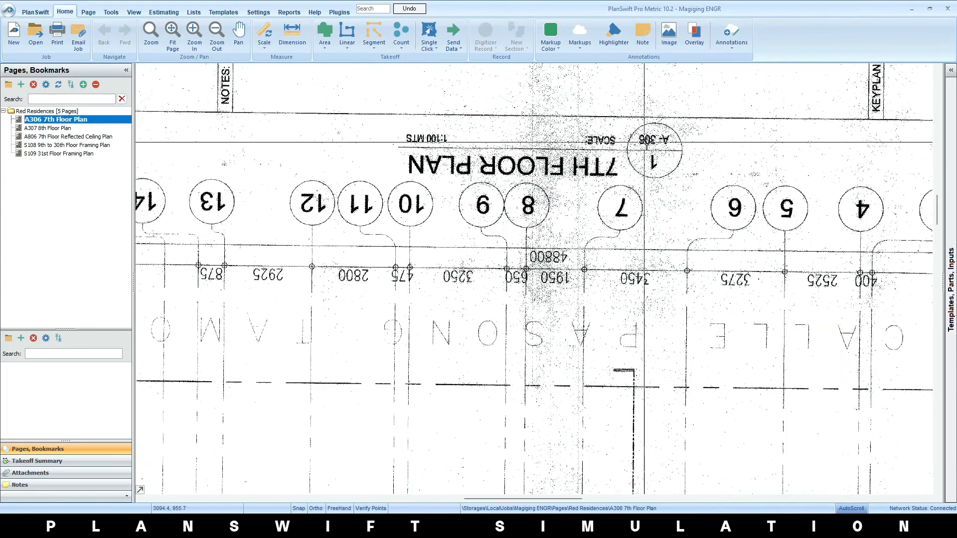
scroll(550, 141, "down", 5)
left_click(70, 128)
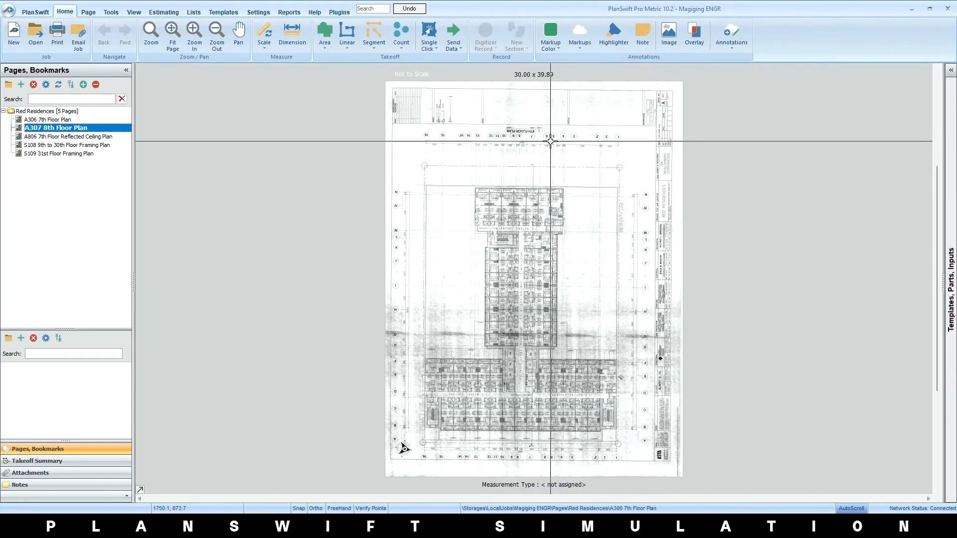
left_click(70, 123)
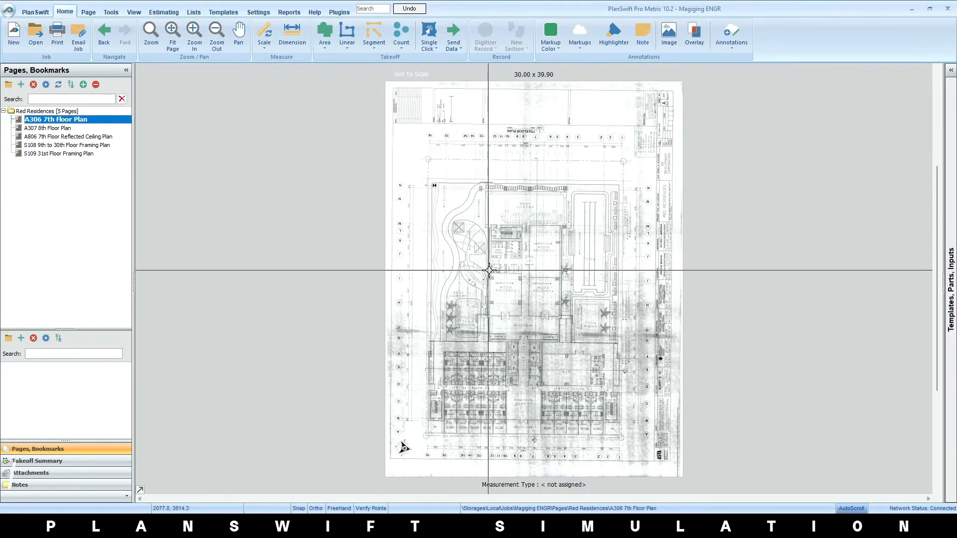
left_click(65, 128)
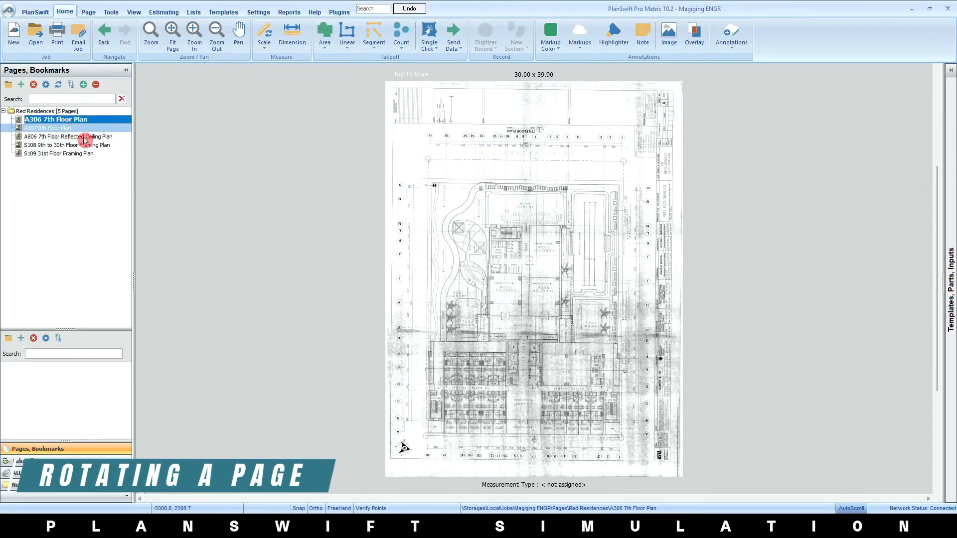
left_click(84, 138, "shift")
left_click(89, 153, "shift")
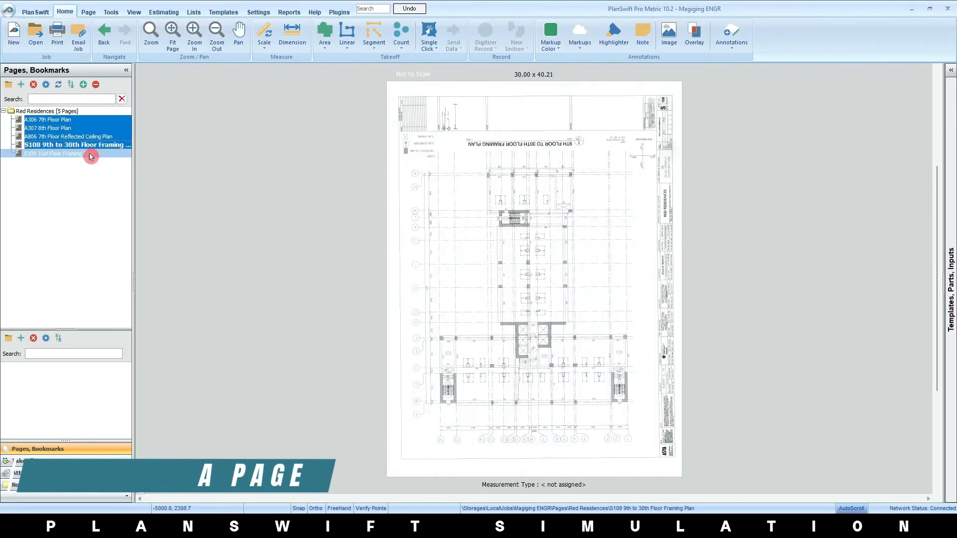
- Batch rotate the selected Red Residences pages by 180 degrees
left_click(91, 14)
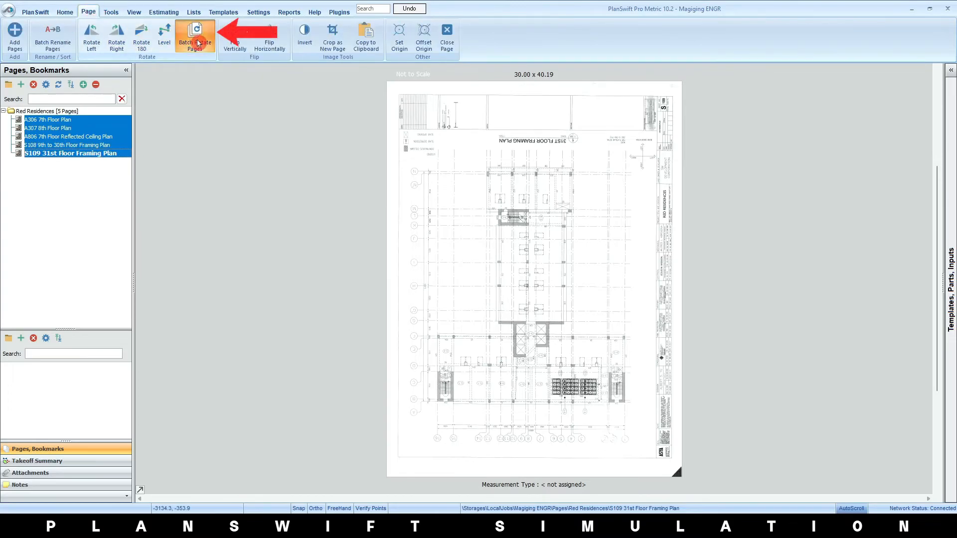
left_click(197, 42)
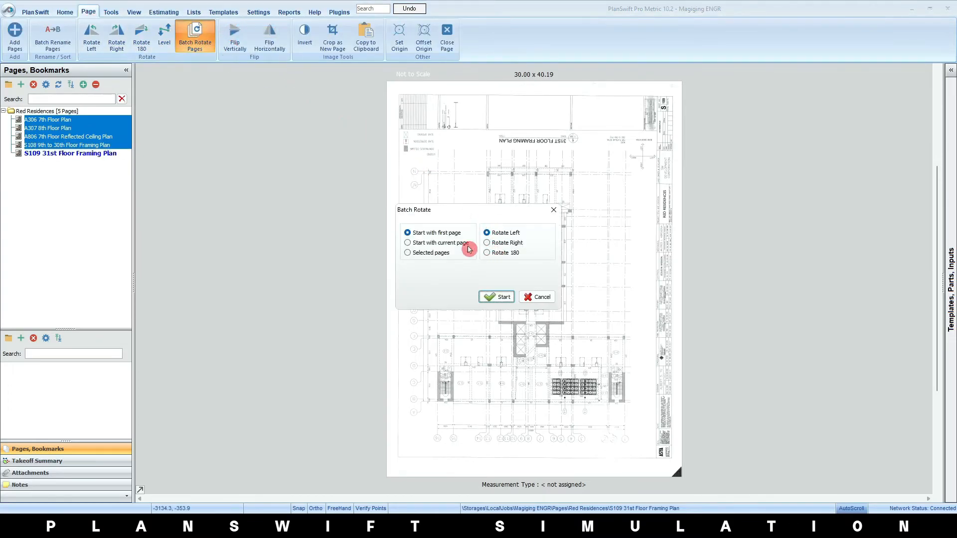
left_click(408, 254)
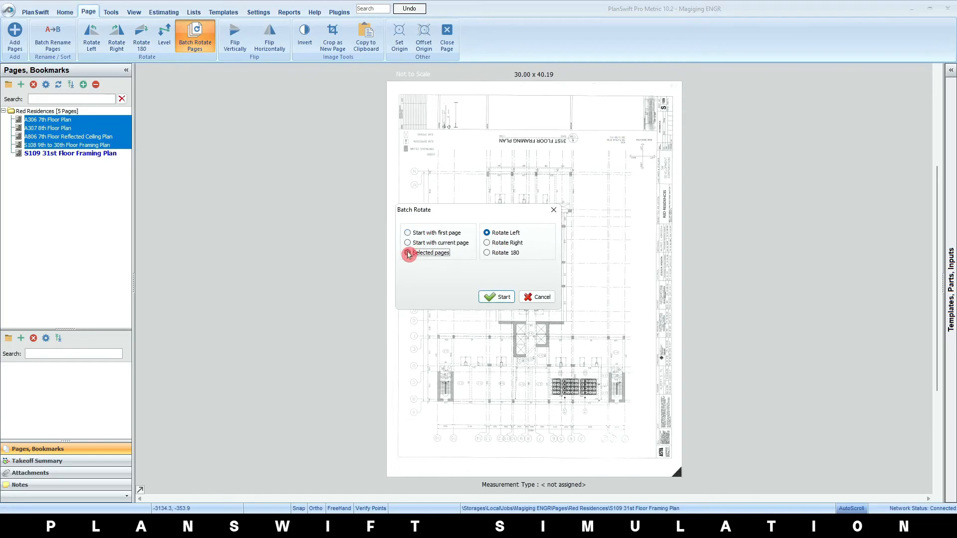
left_click(487, 252)
left_click(497, 298)
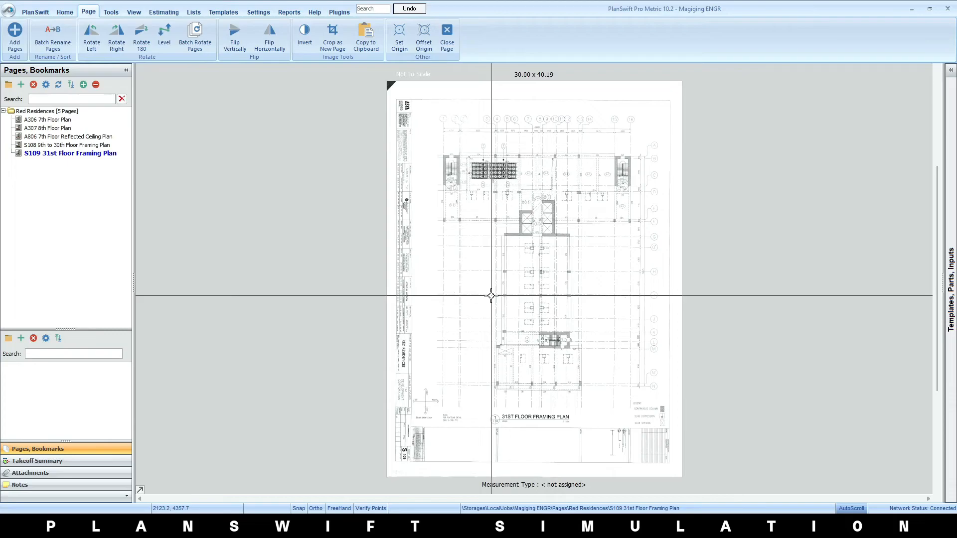
- Open the A306 7th Floor Plan page and examine the scale note under its drawing title
left_click(59, 120)
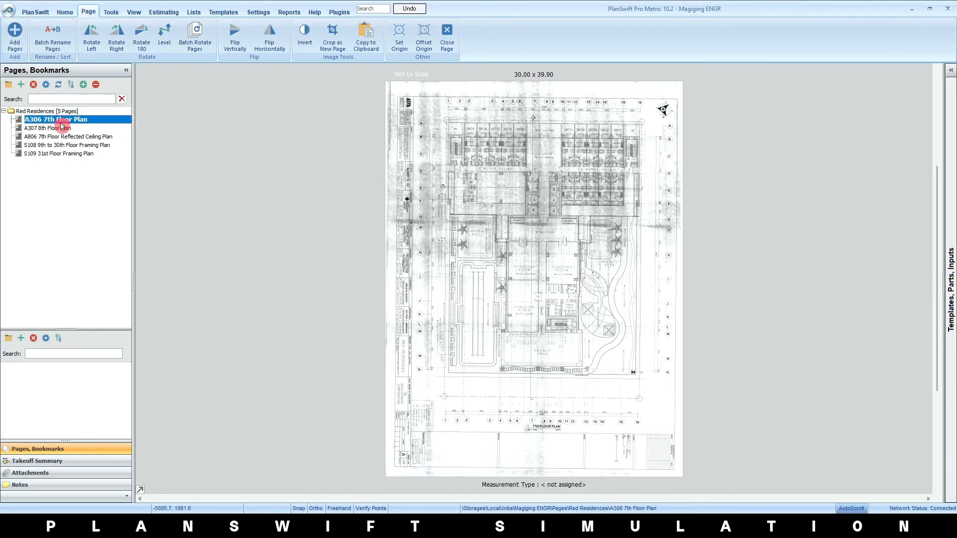
scroll(526, 379, "up", 5)
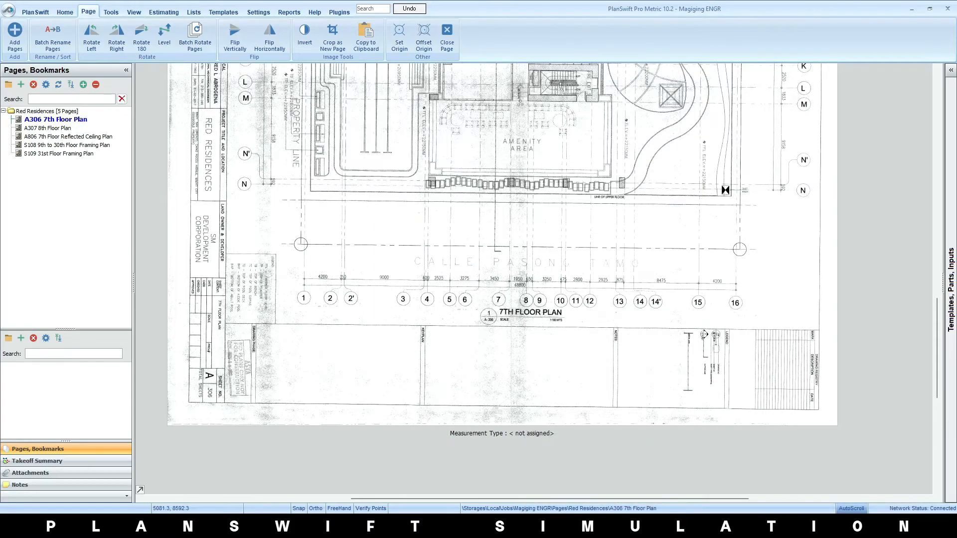
scroll(548, 320, "up", 5)
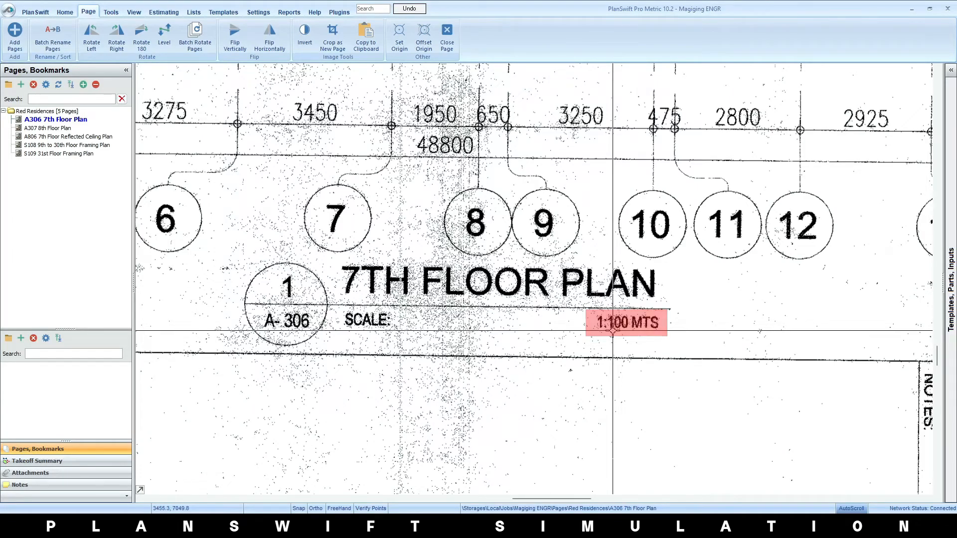
- Open the list of preset scales for the A306 7th Floor Plan
left_click(64, 11)
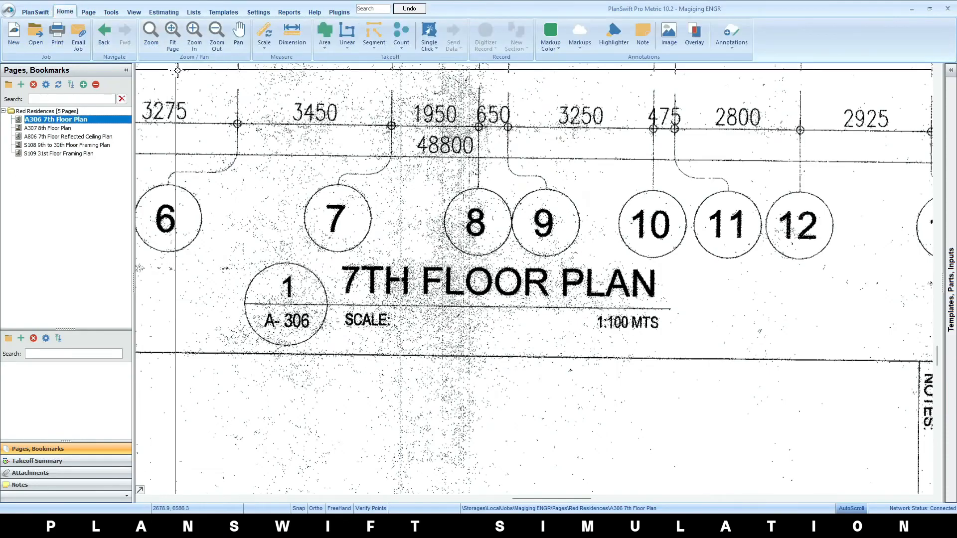
scroll(272, 136, "down", 2)
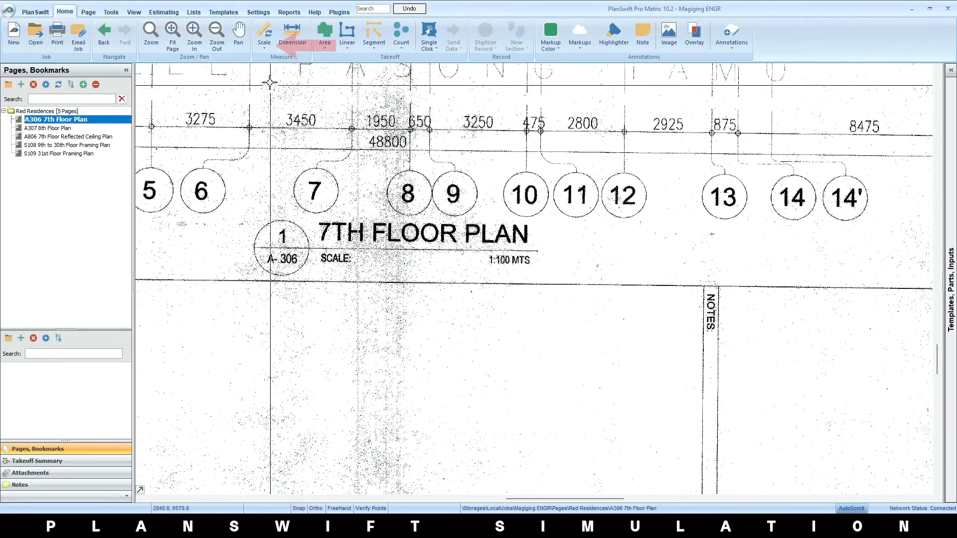
left_click(265, 37)
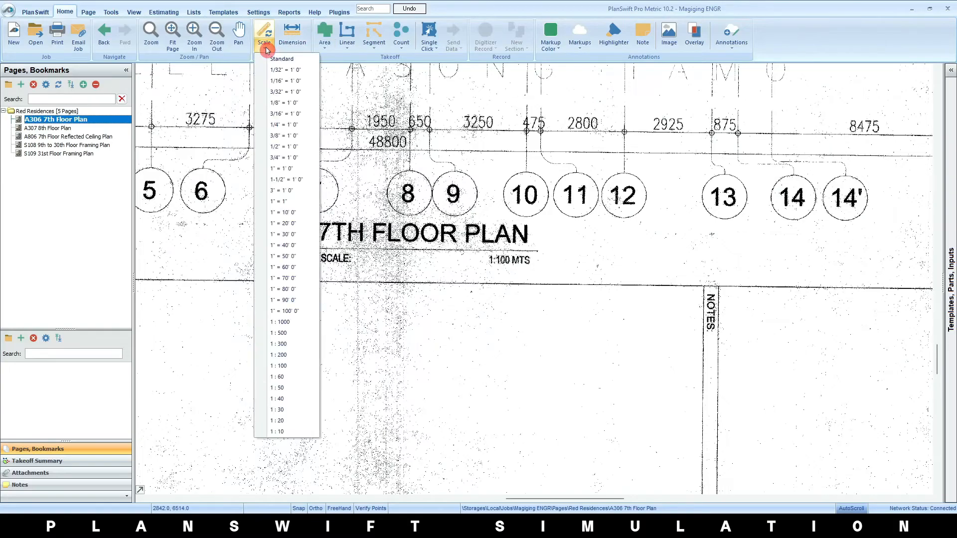
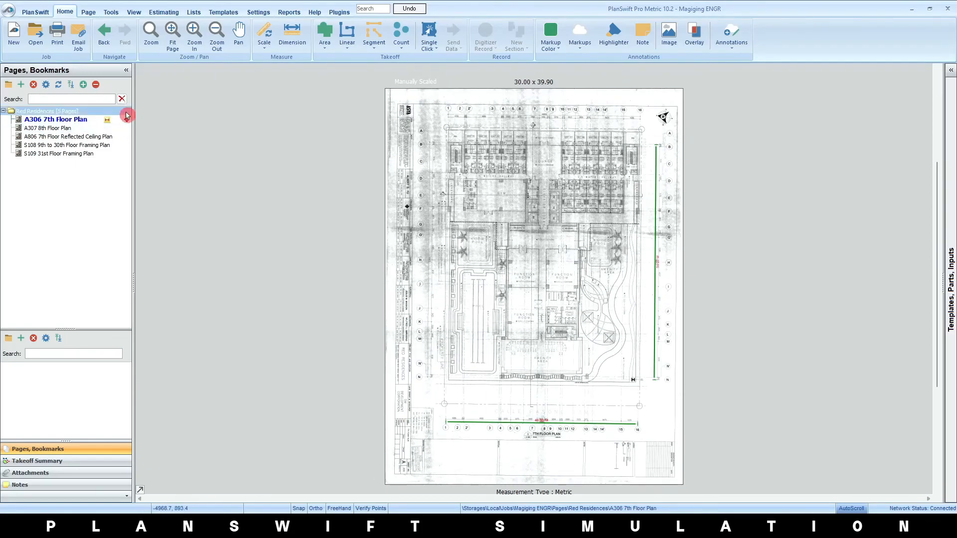
- Review the Clear Scale option in the 7th floor plan's scale settings and close them without changing the scale
left_click(125, 112)
left_click(125, 119)
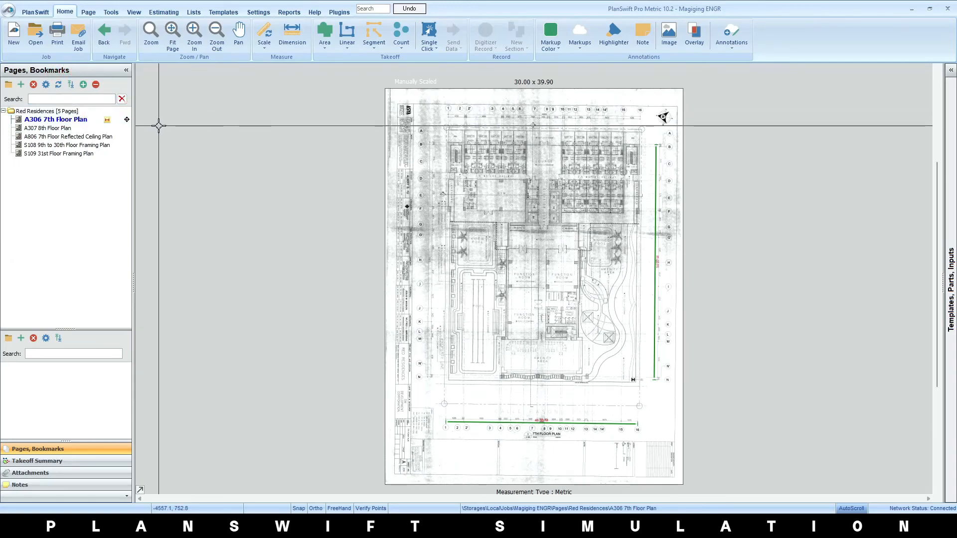
left_click(265, 35)
left_click(531, 292)
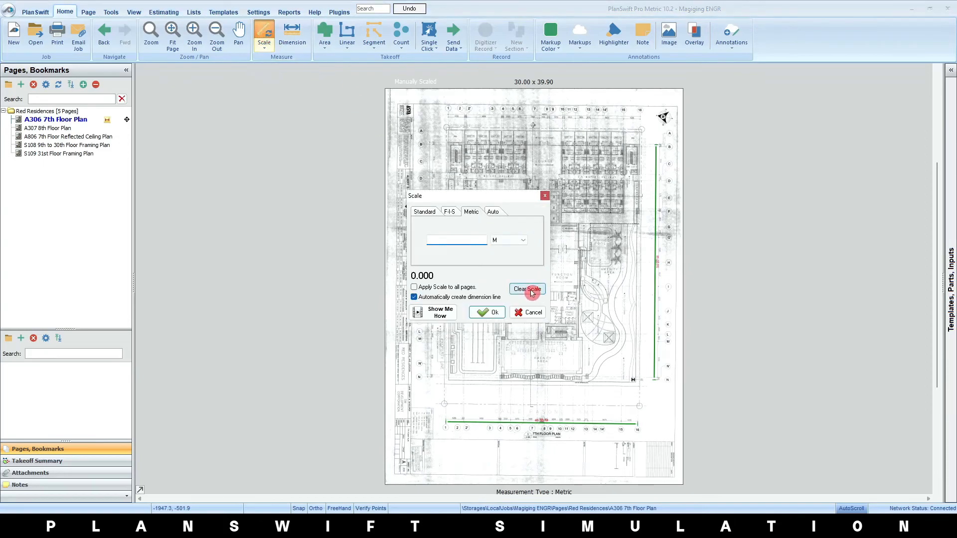
left_click(507, 265)
left_click(558, 218)
left_click(548, 196)
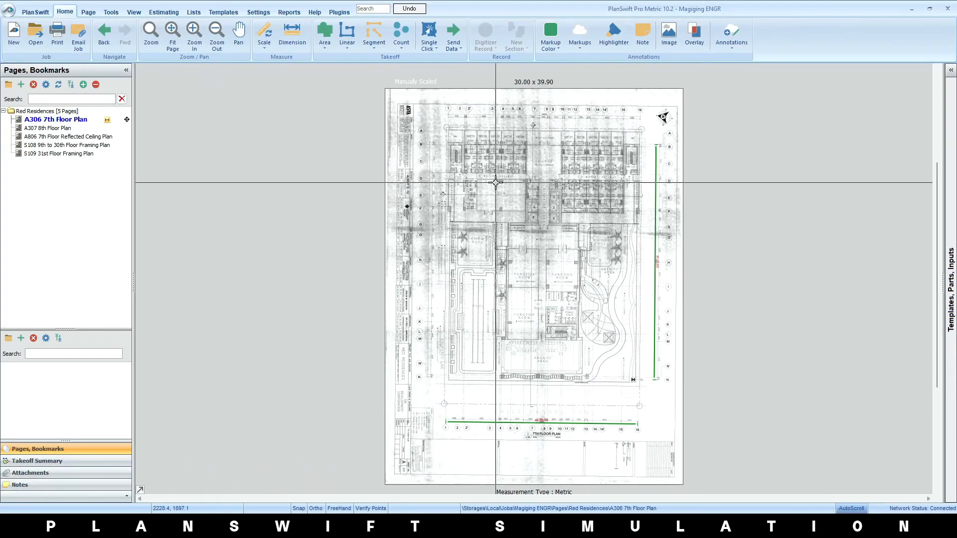
- Dimension the upper sheet border of the 7th floor plan with a horizontal line from its left corner to its right corner
scroll(409, 95, "up", 10)
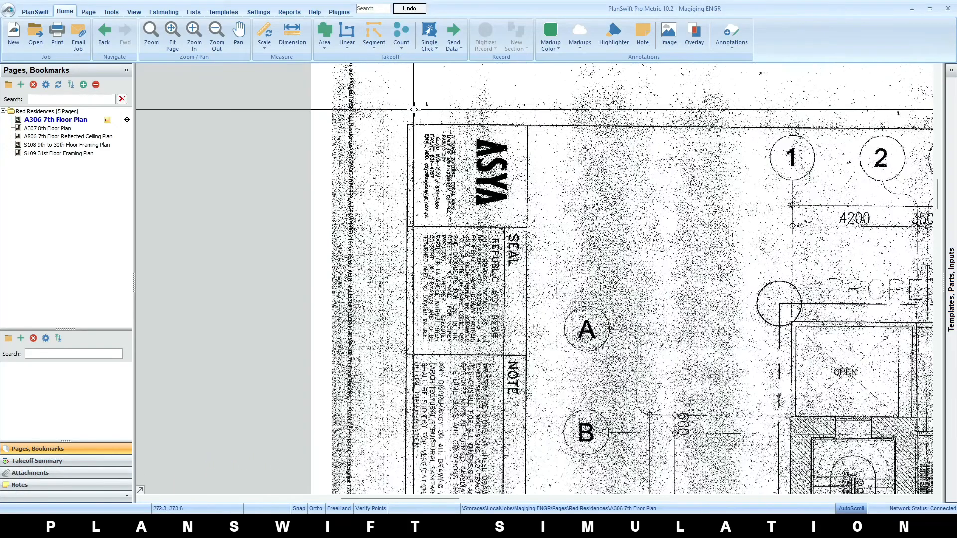
left_click(292, 35)
left_click(422, 126)
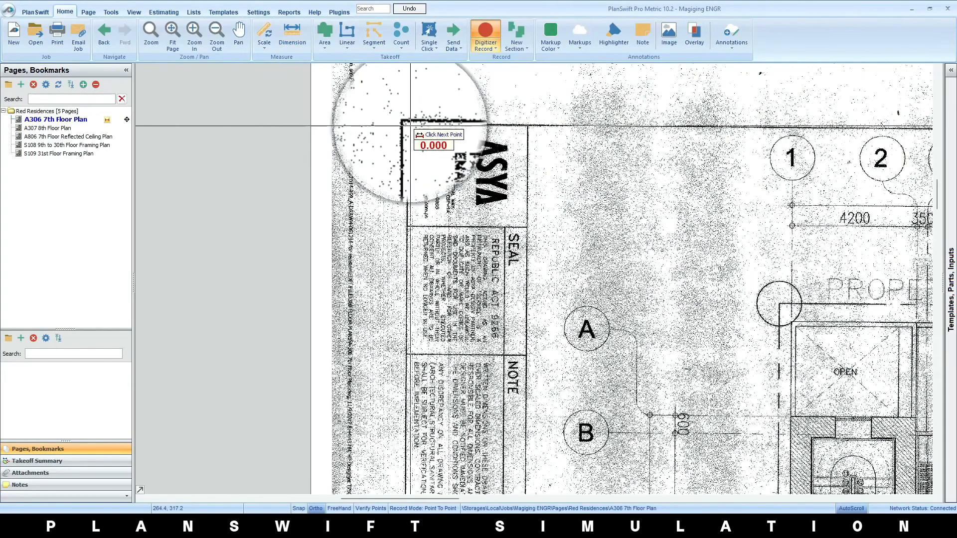
scroll(675, 127, "down", 5)
scroll(846, 117, "up", 5)
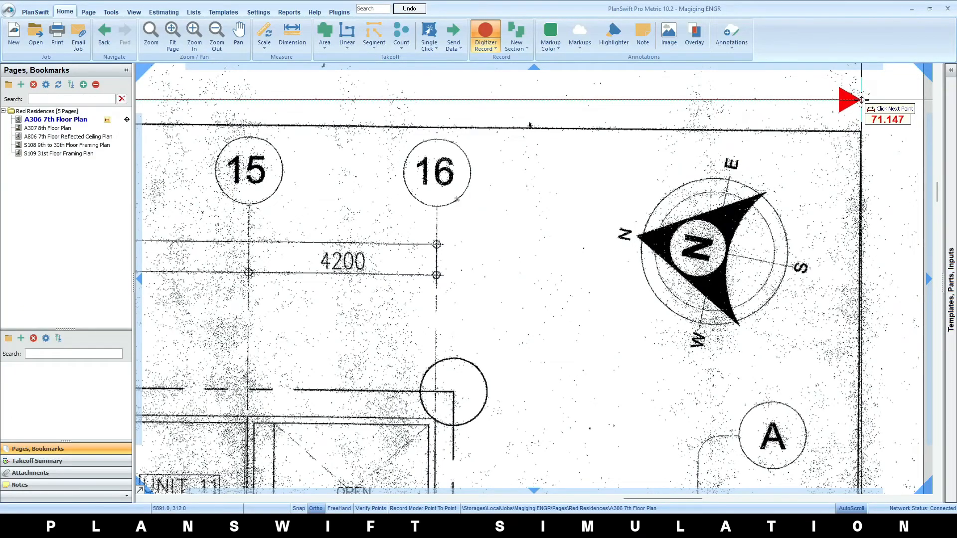
left_click(861, 99)
scroll(847, 174, "down", 5)
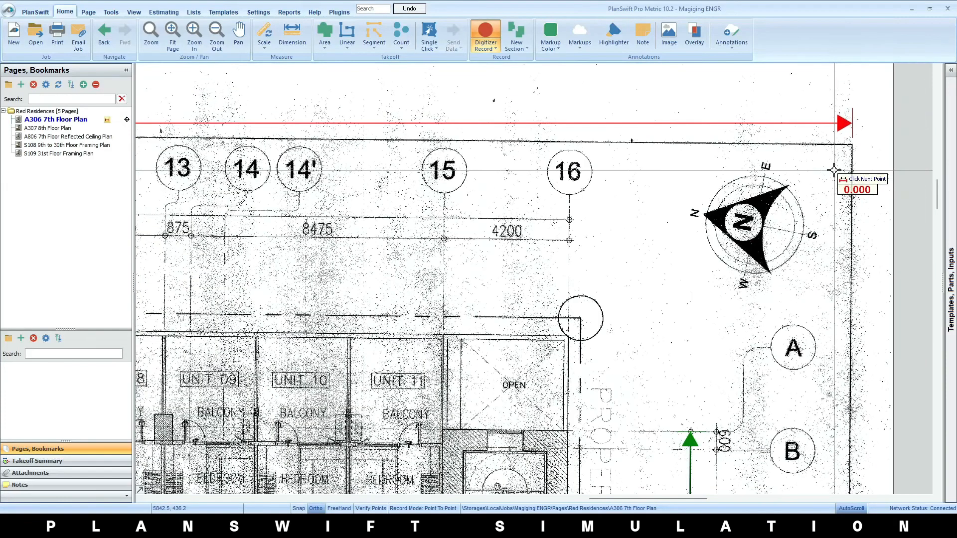
scroll(602, 169, "up", 4)
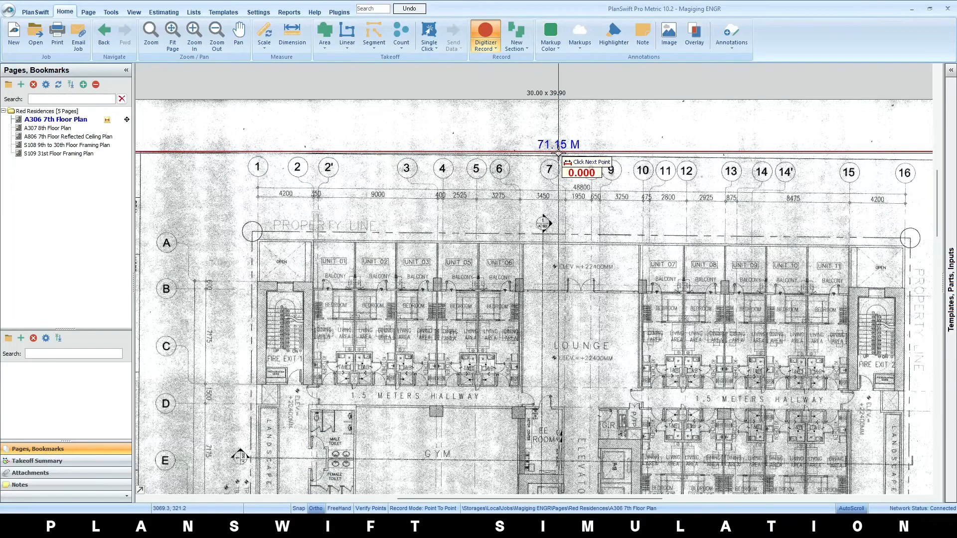
- Turn Ortho mode off and back on
left_click(317, 509)
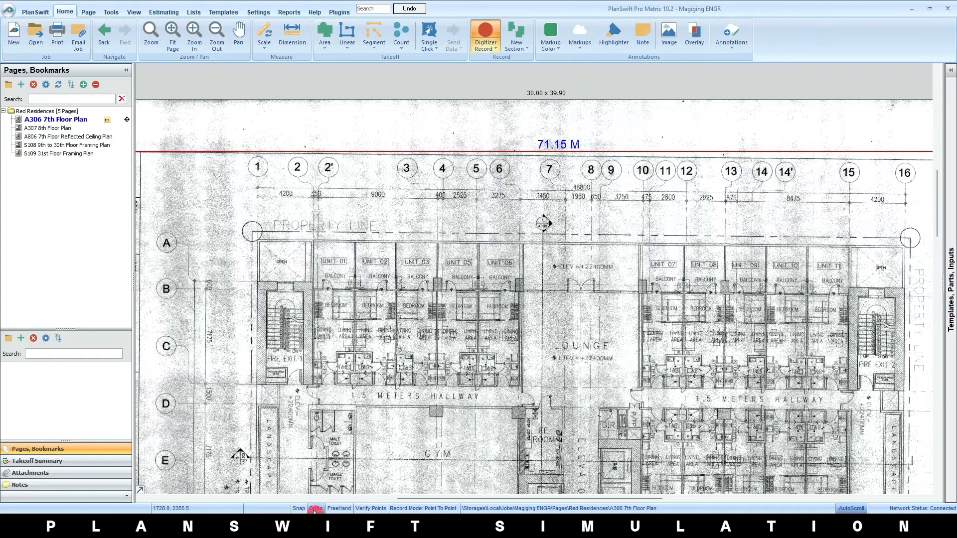
left_click(317, 509)
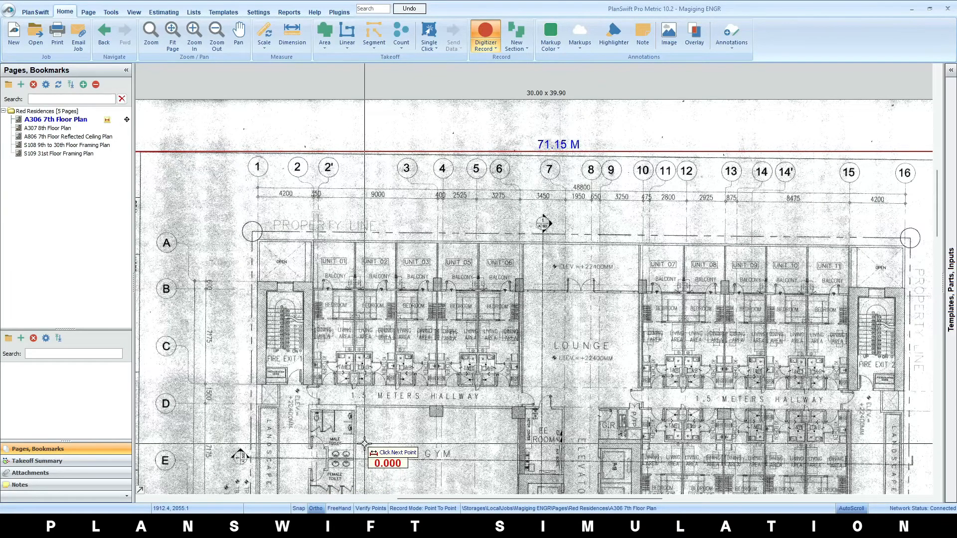
scroll(519, 376, "down", 3)
scroll(515, 259, "up", 2)
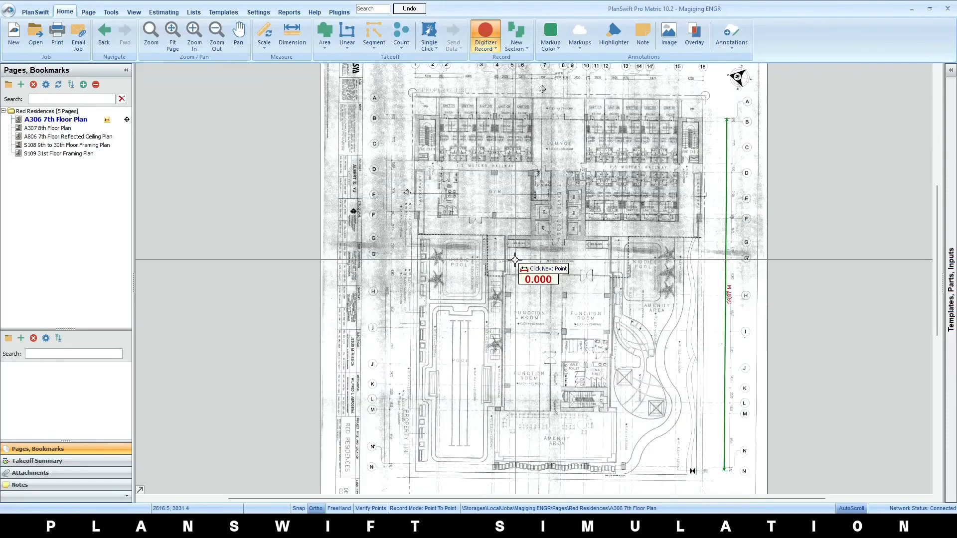
scroll(515, 260, "down", 2)
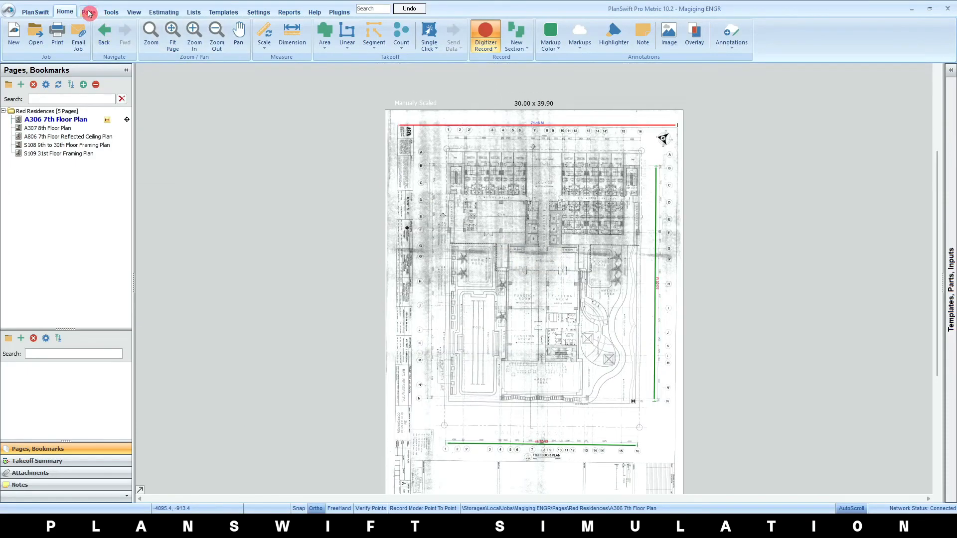
- Level the 7th floor plan page by picking the left and right corners of its upper sheet border
left_click(89, 13)
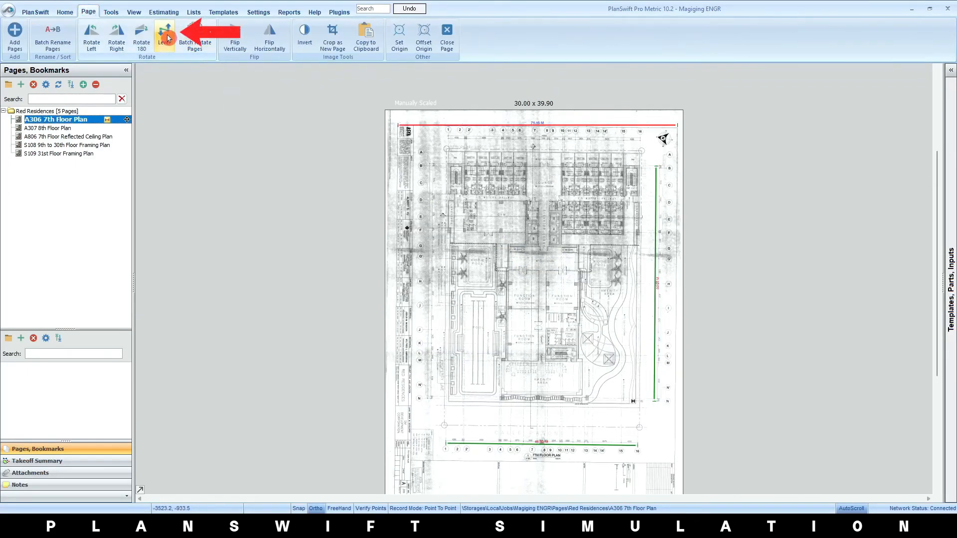
left_click(166, 36)
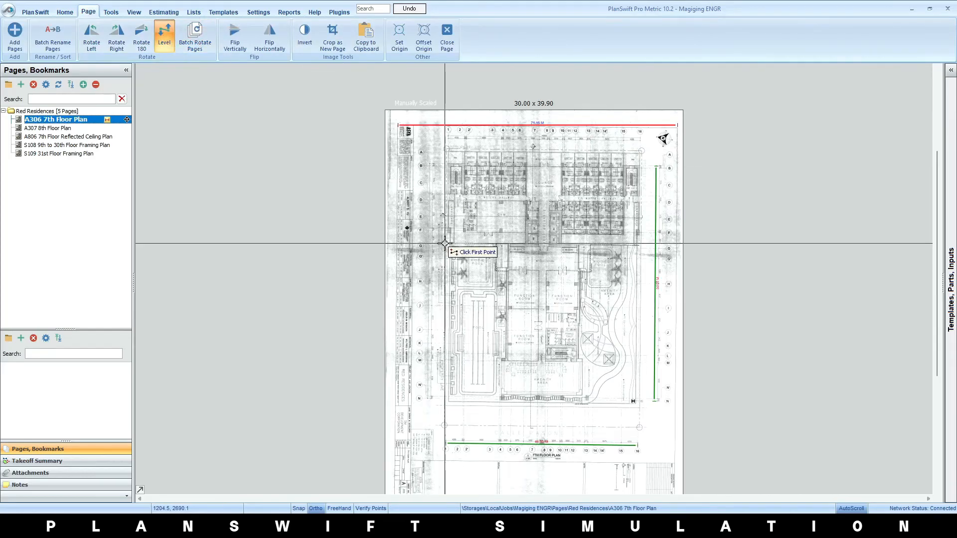
scroll(397, 133, "up", 6)
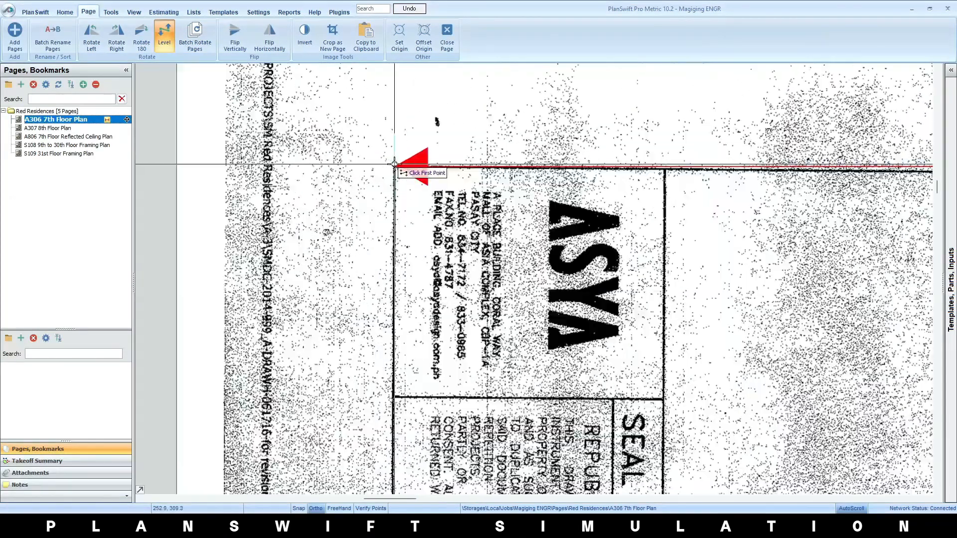
left_click(388, 172)
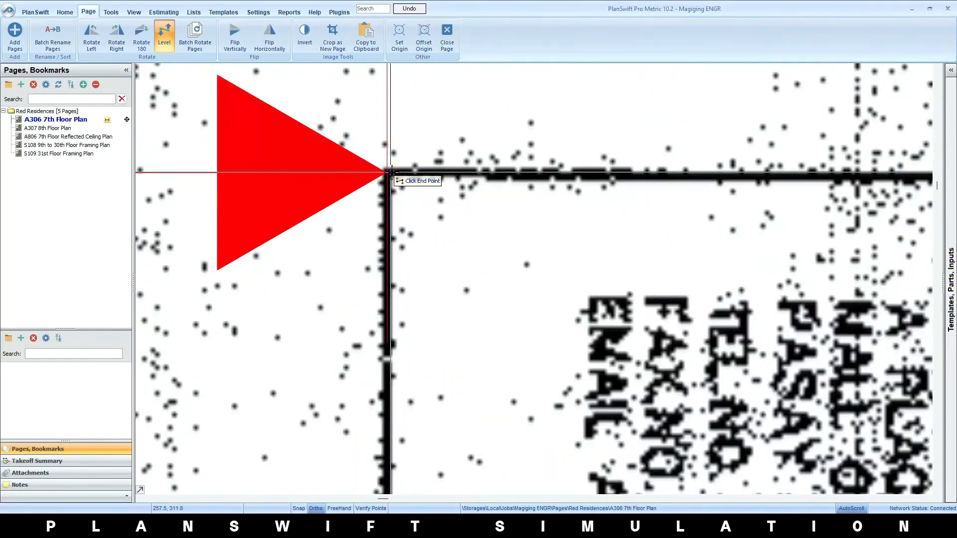
scroll(388, 172, "down", 6)
scroll(593, 230, "up", 7)
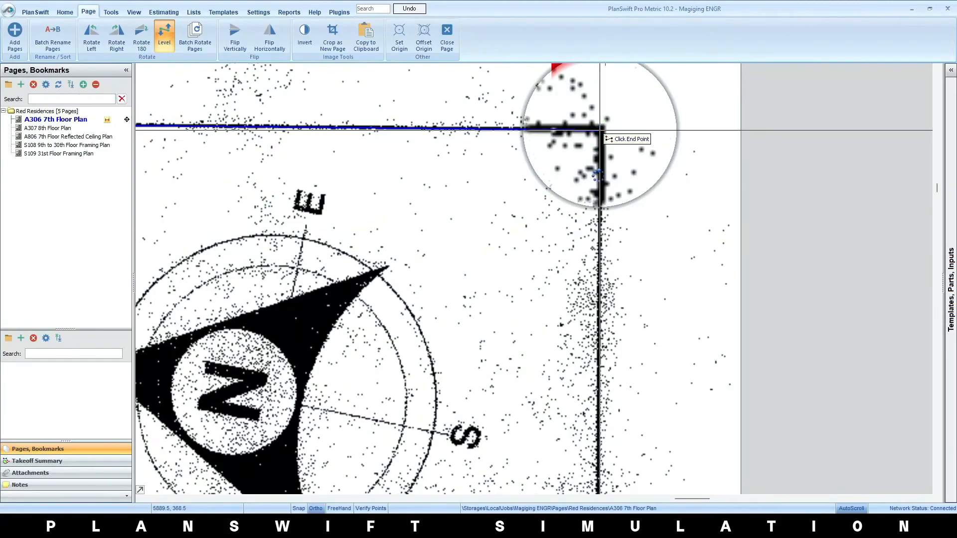
left_click(600, 130)
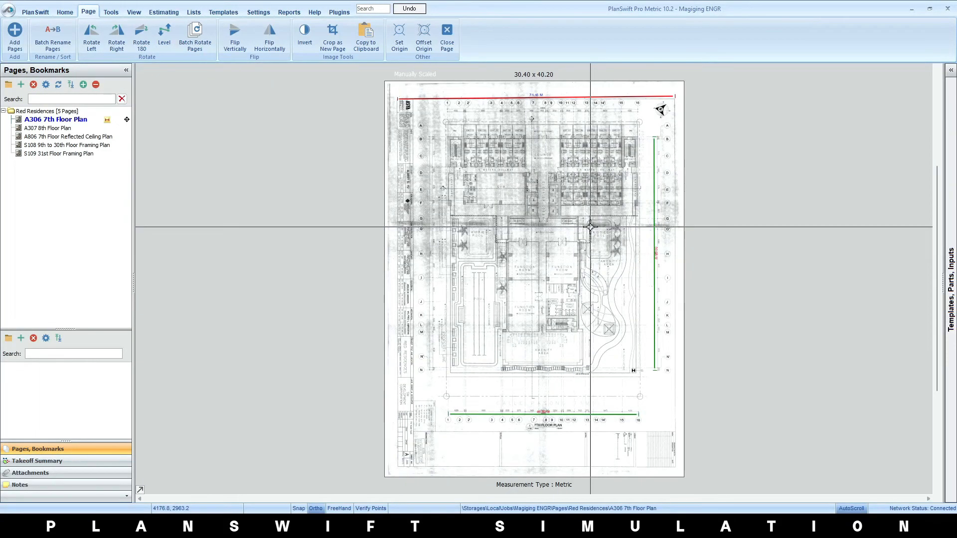
left_click(73, 129)
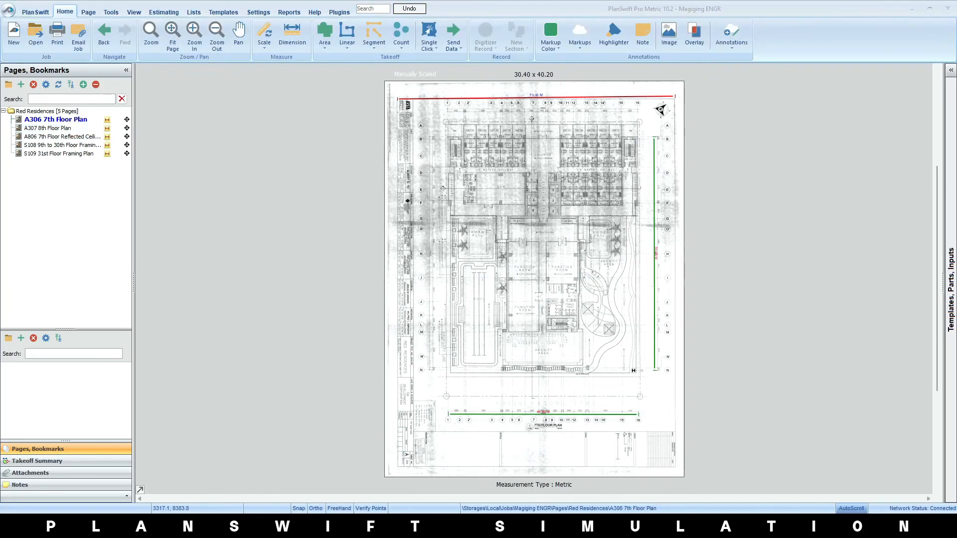
mouse_move(126, 120)
left_mouse_down()
mouse_move(128, 158)
mouse_move(133, 111)
mouse_move(135, 155)
left_mouse_up()
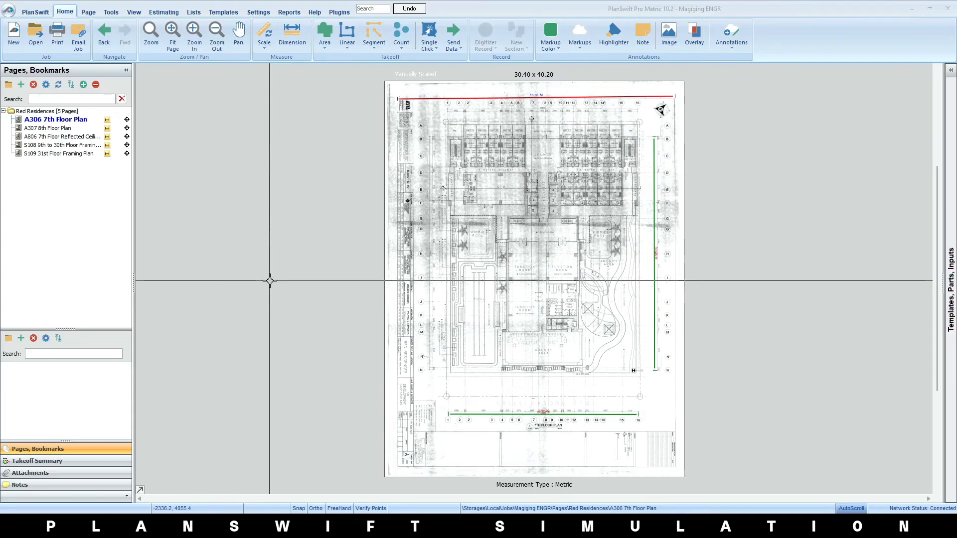
- Examine the Area, Linear, Segment and Count takeoff tools
left_click(355, 49)
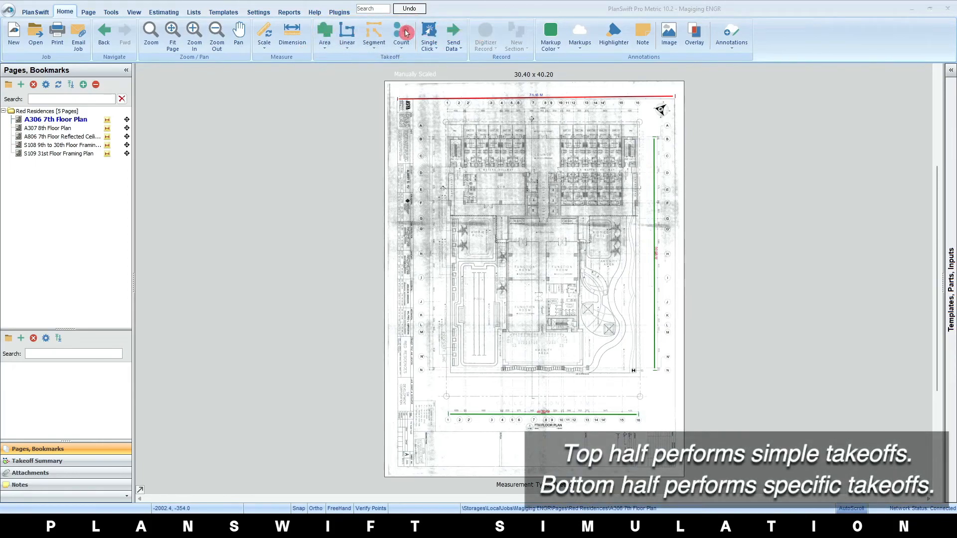
left_click(324, 40)
left_click(347, 42)
left_click(347, 42)
left_click(373, 42)
left_click(373, 43)
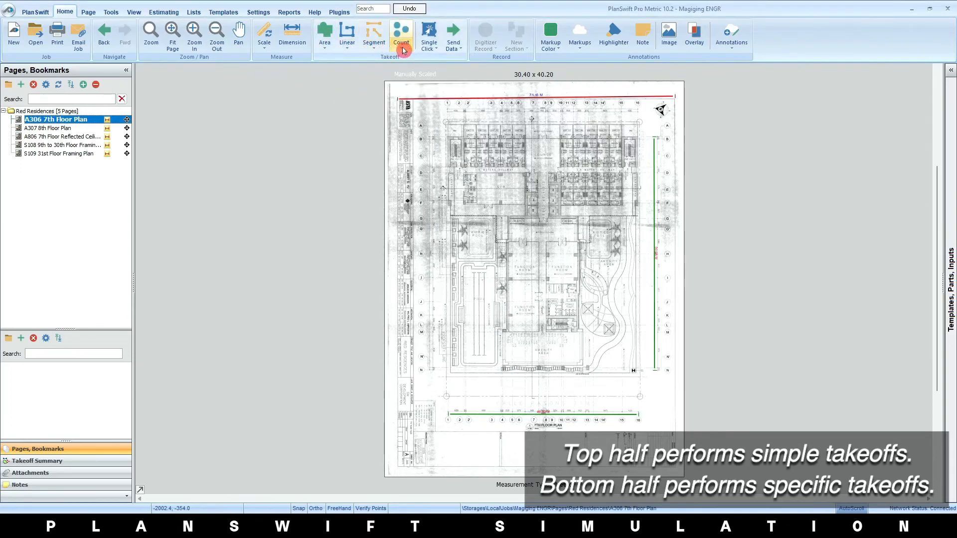
left_click(402, 45)
left_click(403, 45)
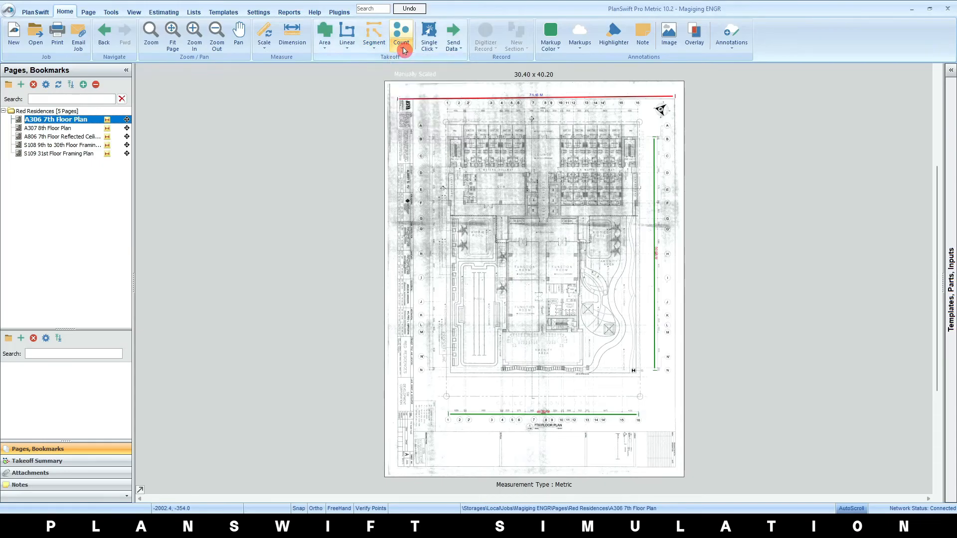
- Create an area takeoff named Bathroom with green color and Solid fill for the 7th floor plan
scroll(464, 157, "up", 3)
scroll(464, 158, "up", 3)
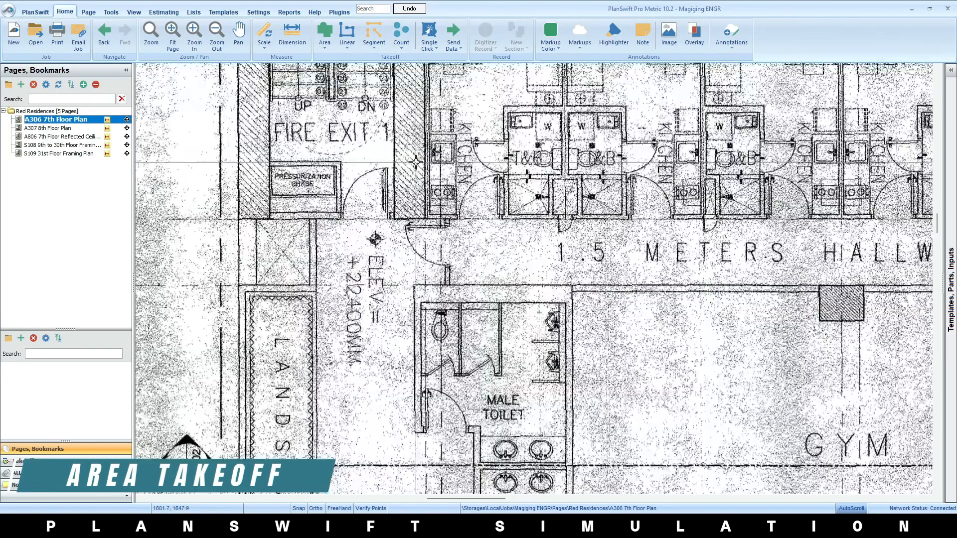
left_click_drag(528, 149, 469, 227)
scroll(501, 212, "up", 3)
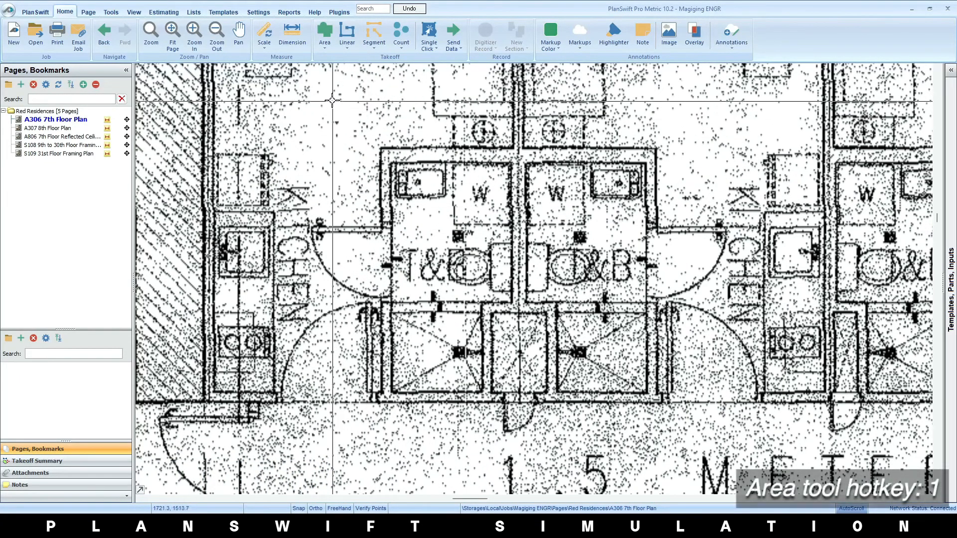
left_click(324, 31)
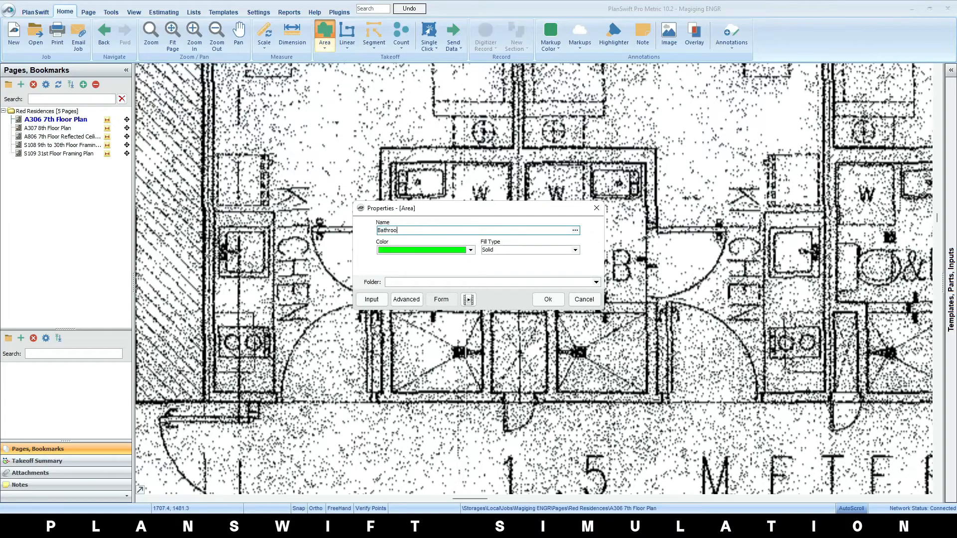
left_click(471, 250)
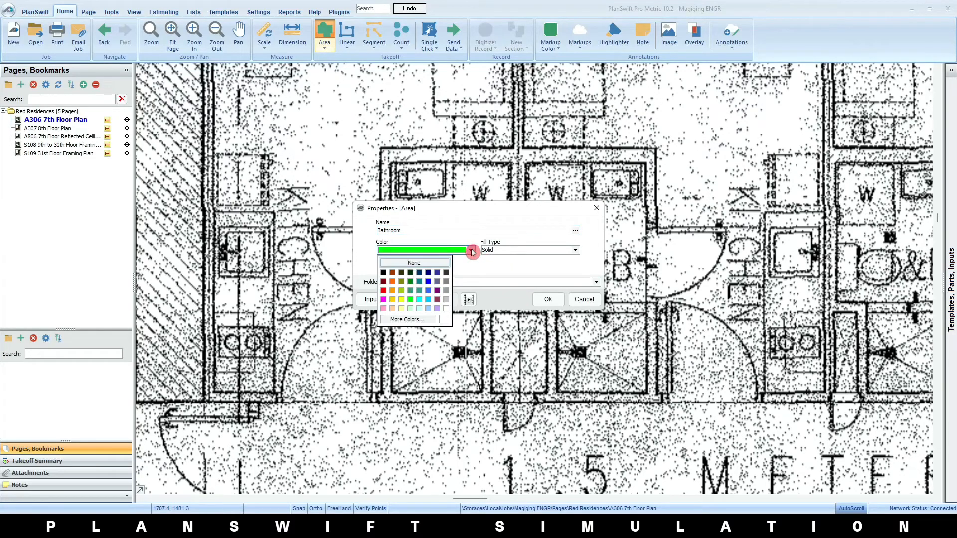
left_click(576, 250)
left_click(576, 250)
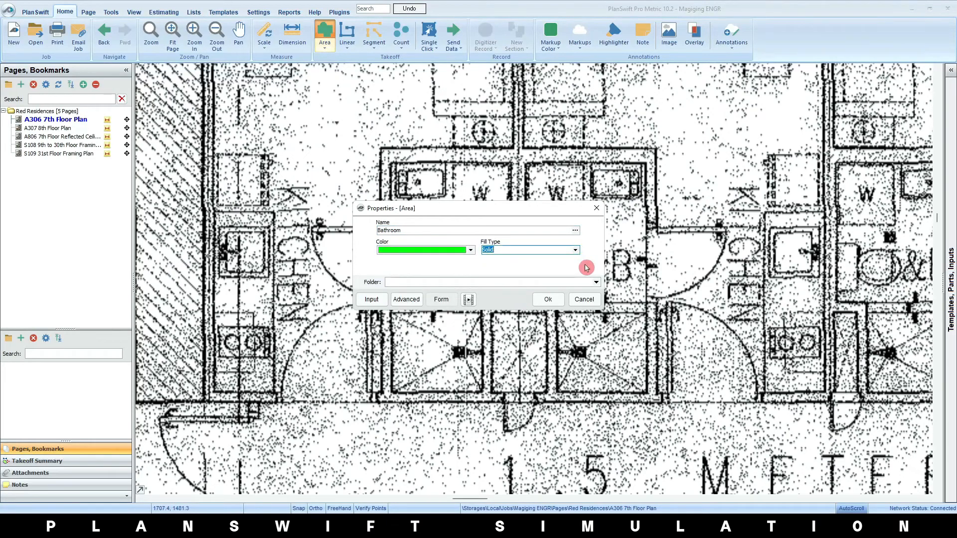
left_click(548, 299)
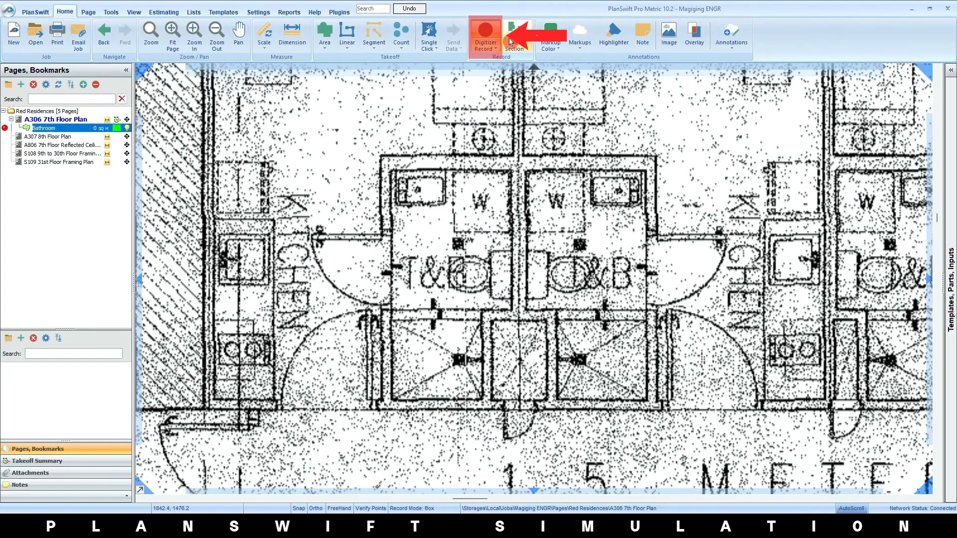
- Trace Unit 01's L-shaped T&B floor as the Bathroom area in Point To Point mode with Ortho on, and stop recording
left_click(471, 45)
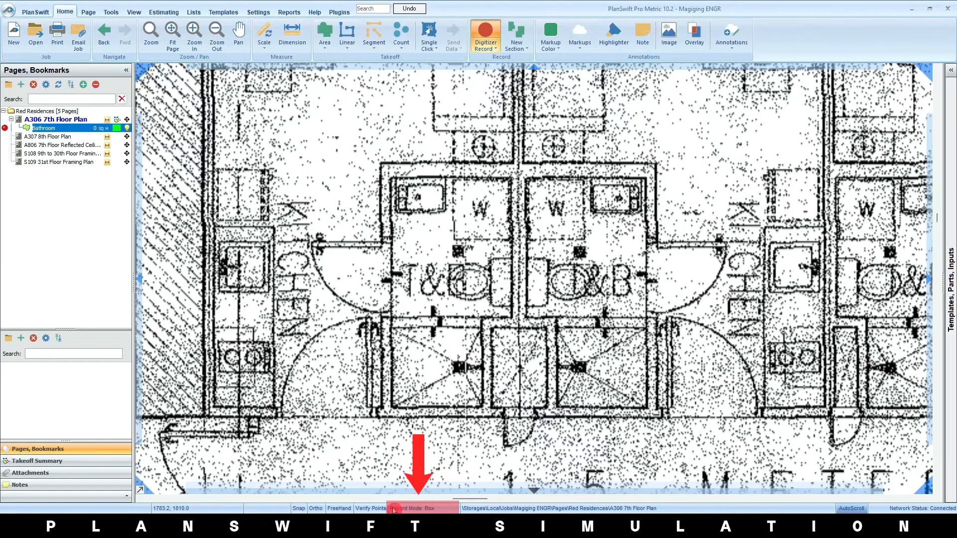
left_click(449, 510)
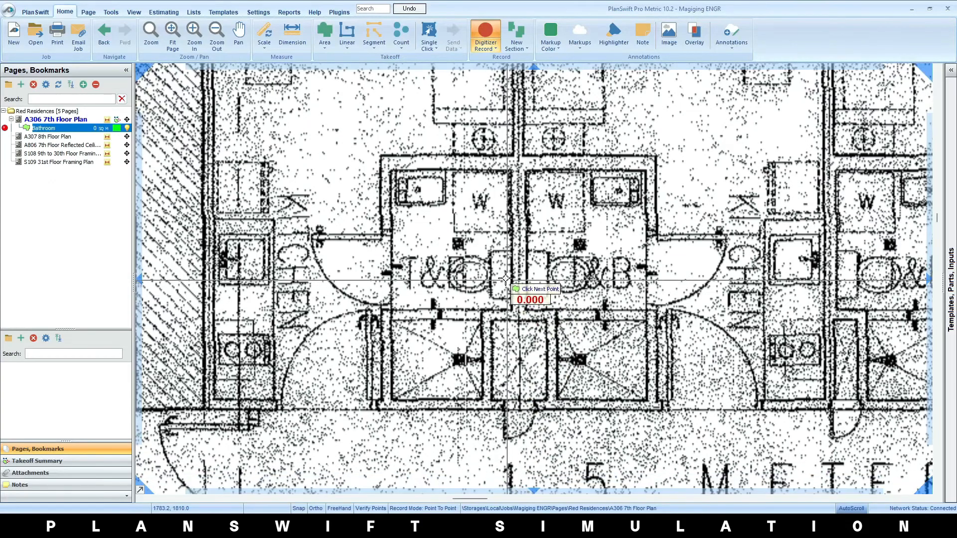
left_click(469, 247)
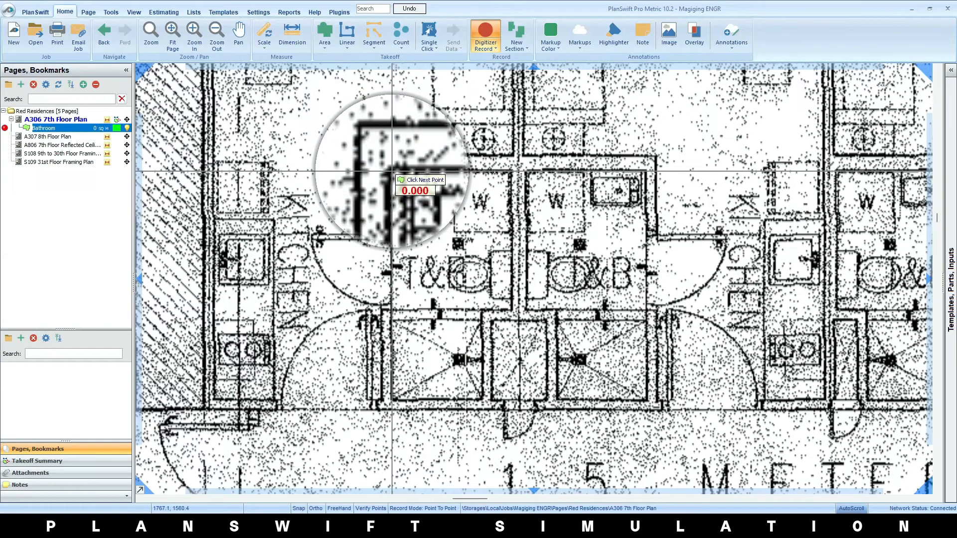
left_click(392, 171)
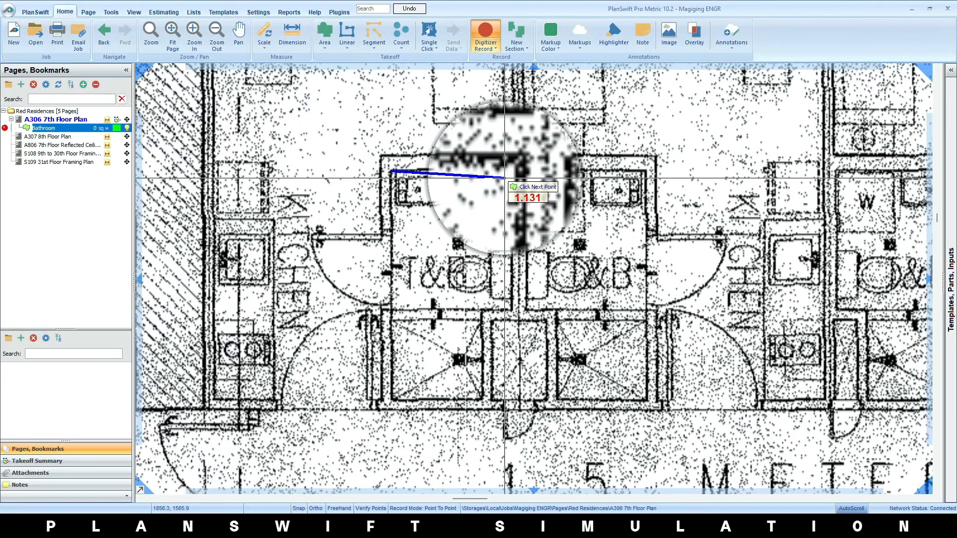
left_click(504, 177)
key("m")
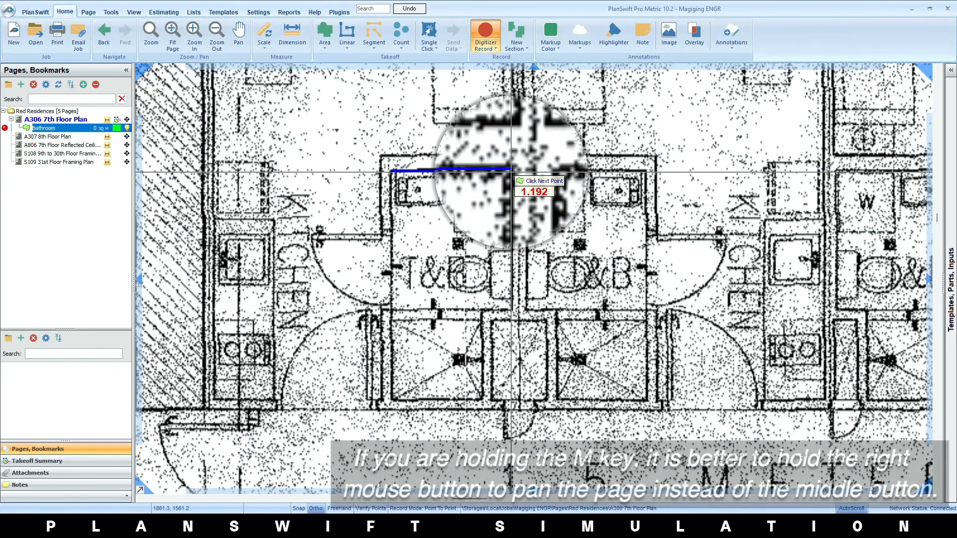
key("m")
left_click(511, 310)
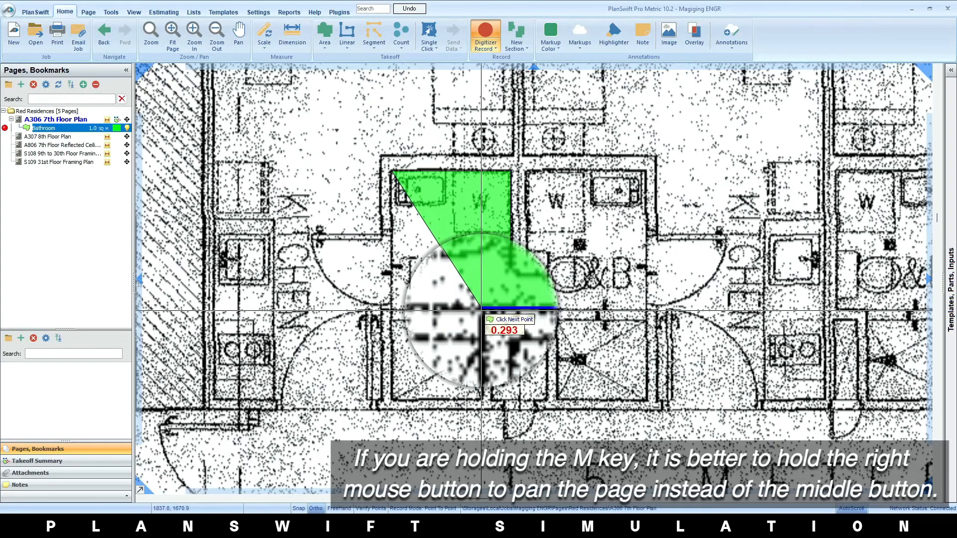
left_click(481, 309)
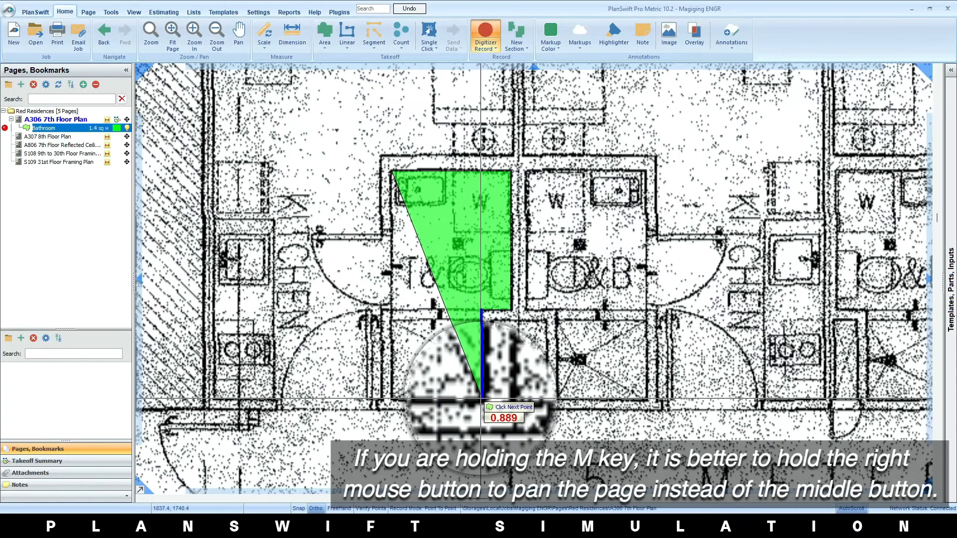
left_click(481, 398)
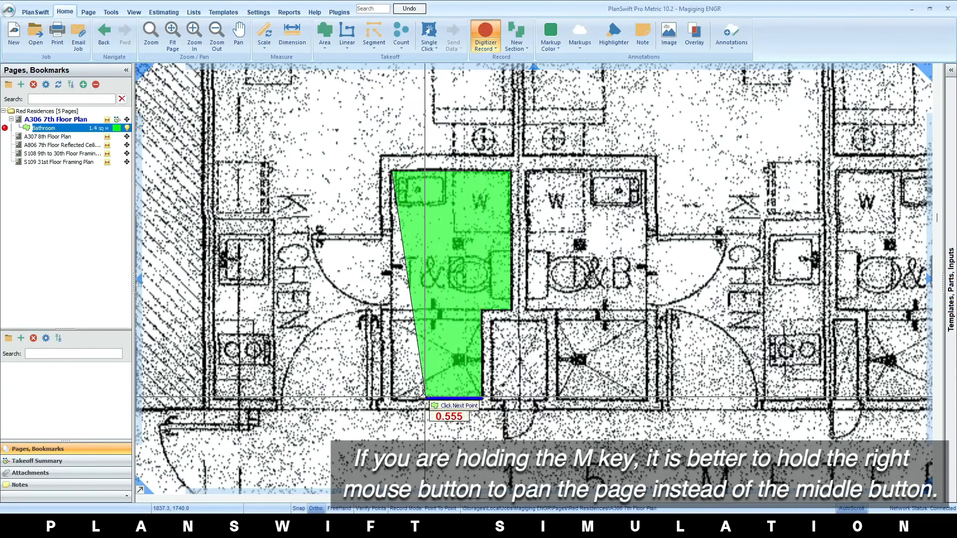
left_click(392, 399)
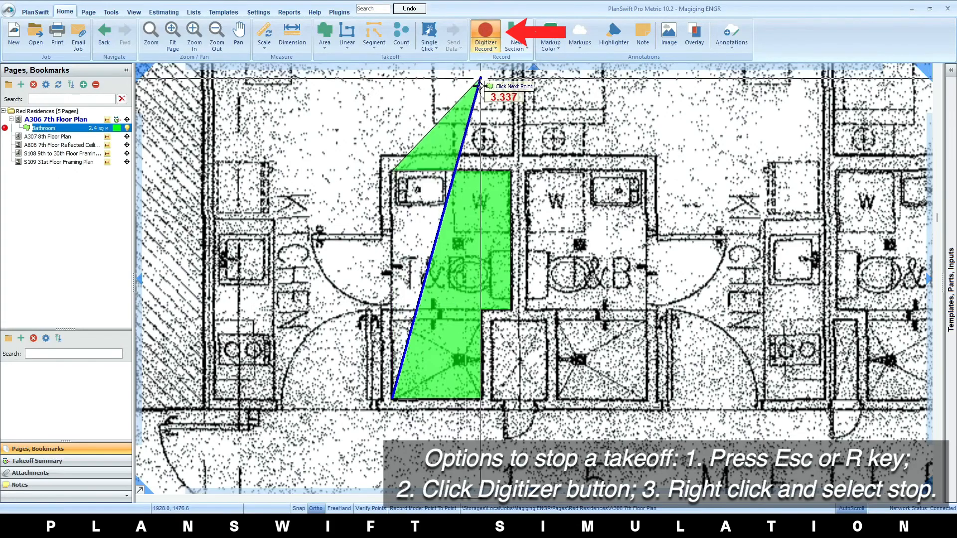
right_click(364, 326)
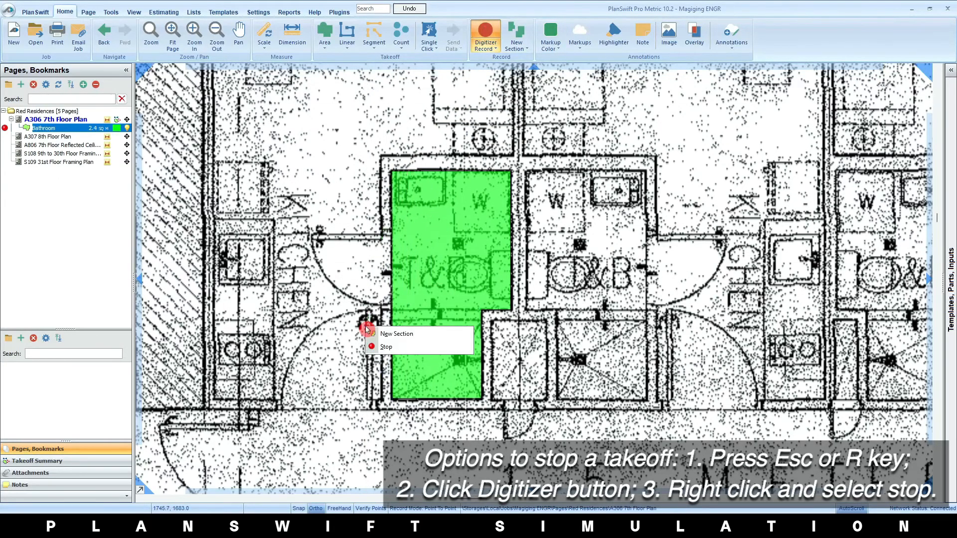
left_click(388, 347)
- Create a second area takeoff named Balcony with yellow color and Solid fill at the Unit 01 balcony
scroll(429, 431, "down", 2)
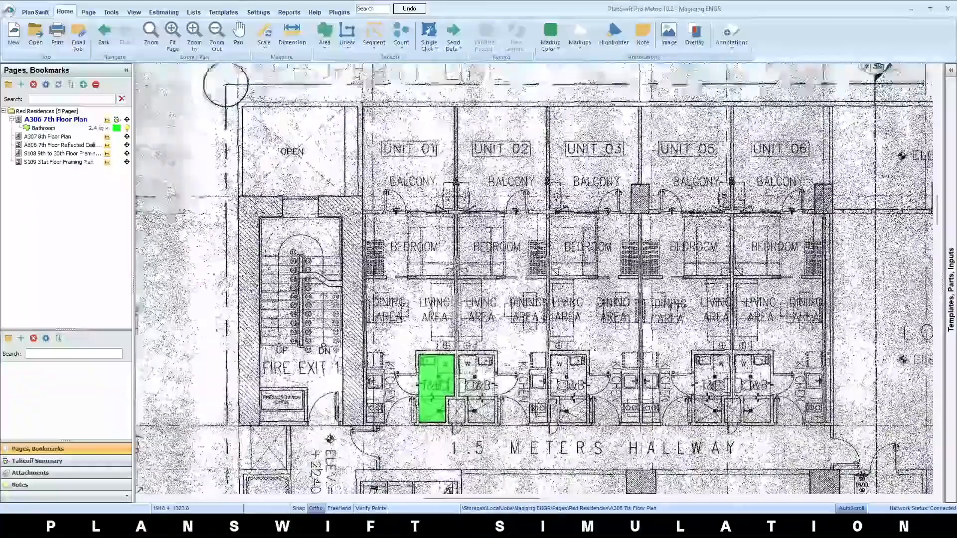
scroll(534, 279, "down", 1)
scroll(533, 279, "up", 5)
scroll(533, 279, "down", 2)
scroll(534, 279, "down", 1)
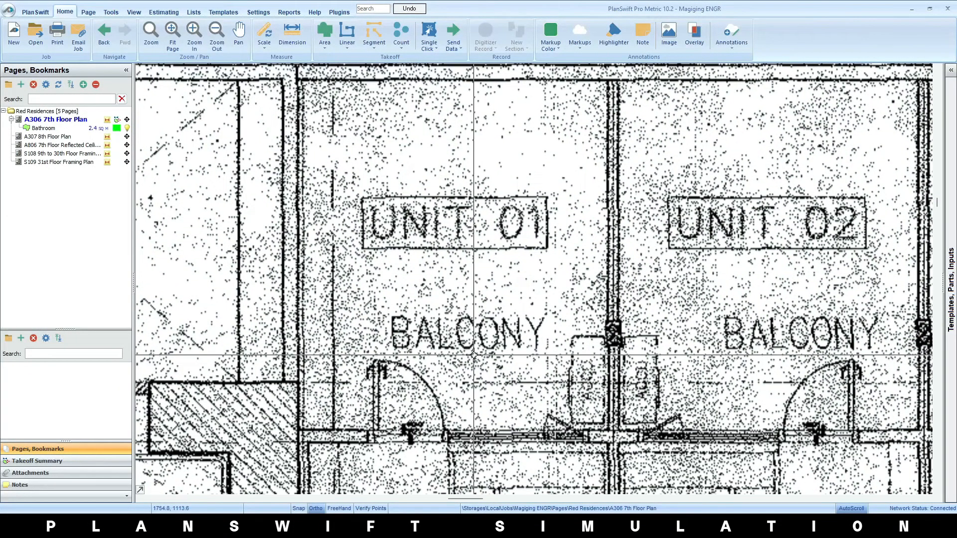
left_click(329, 30)
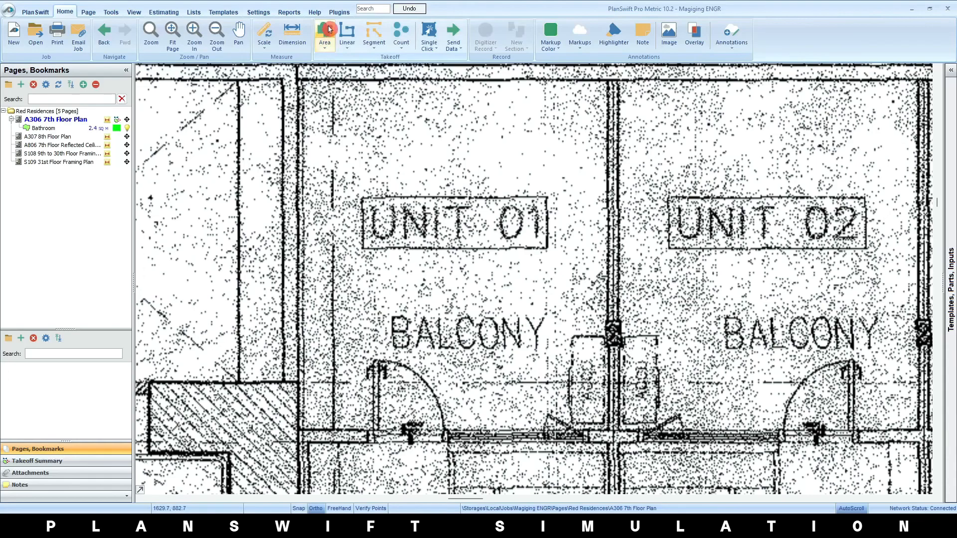
left_click(420, 223)
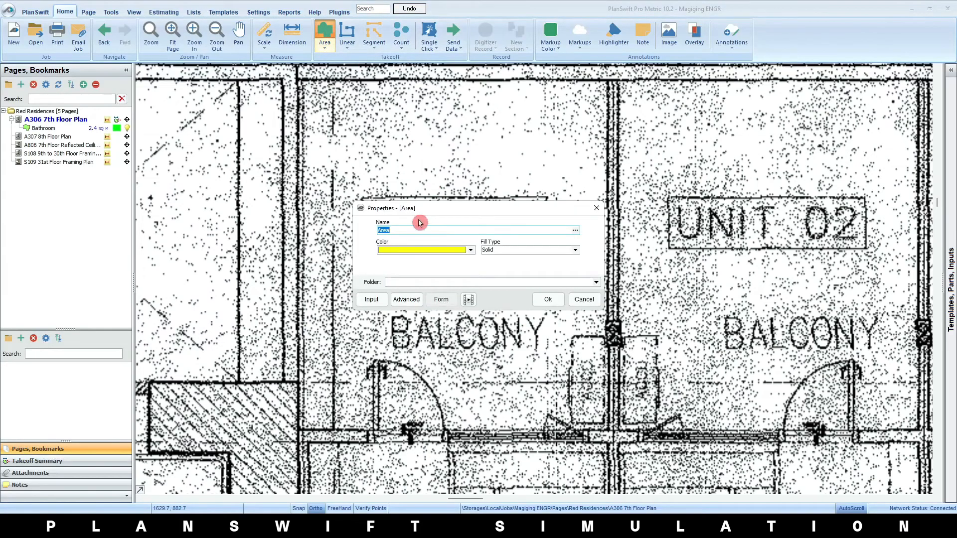
left_click(551, 299)
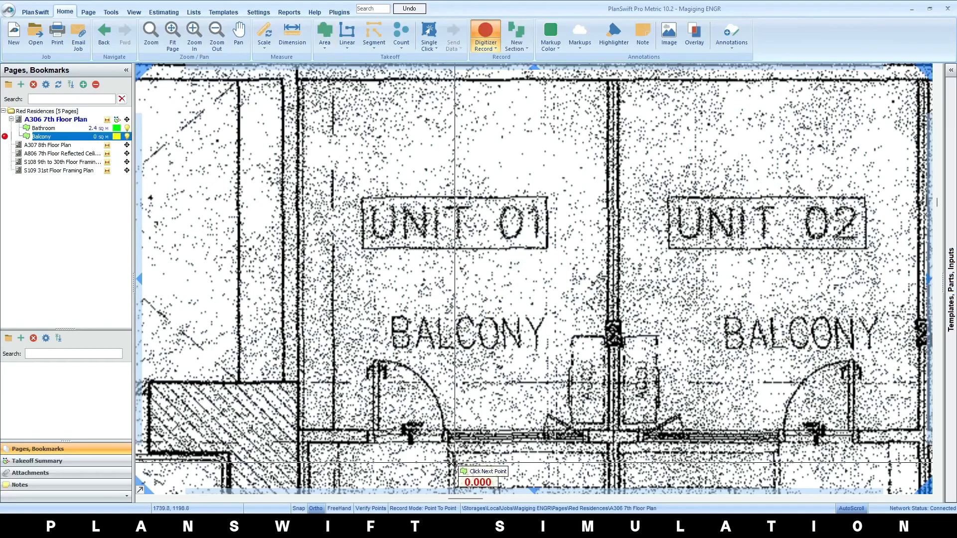
- Switch the record mode to Box and record the Unit 01 and Unit 02 balconies from corner to opposite corner
left_click(425, 507)
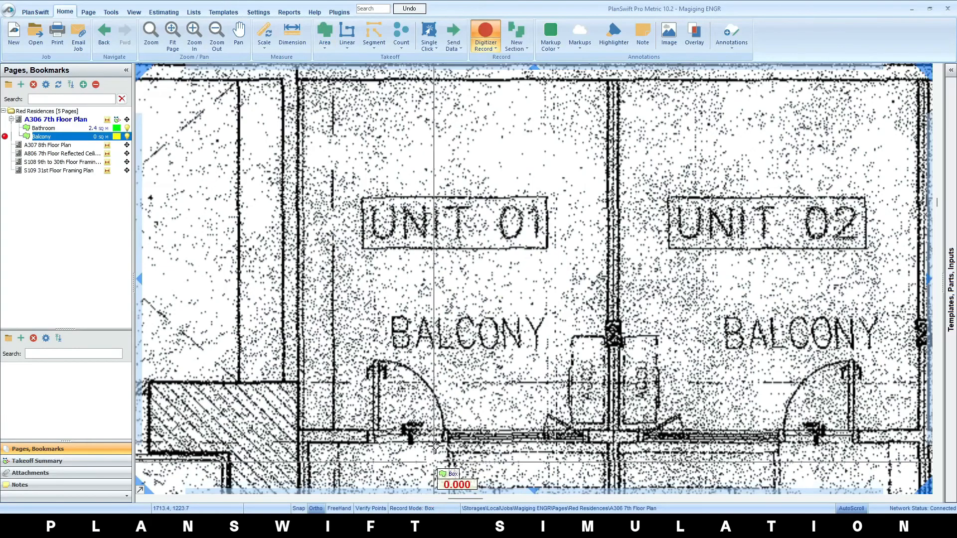
left_click(298, 81)
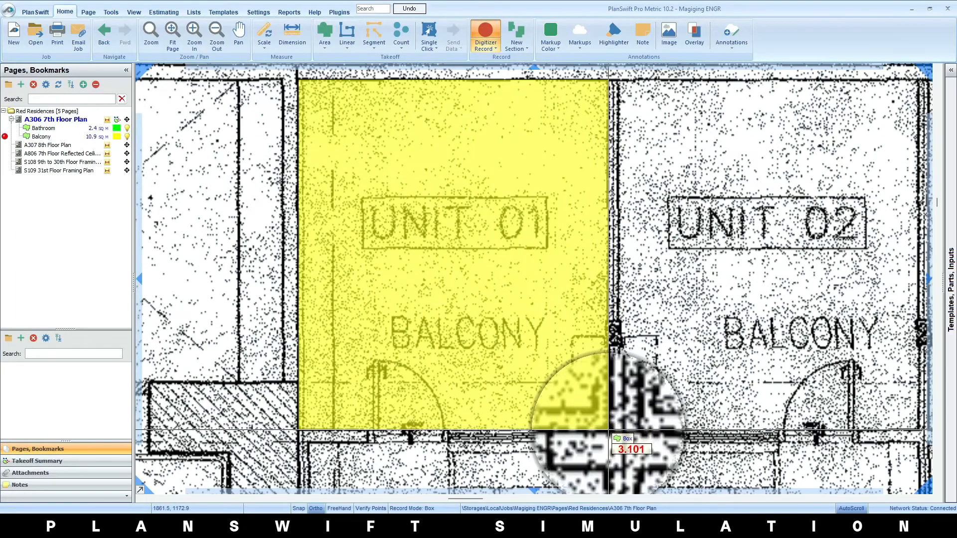
left_click(608, 429)
left_click(617, 80)
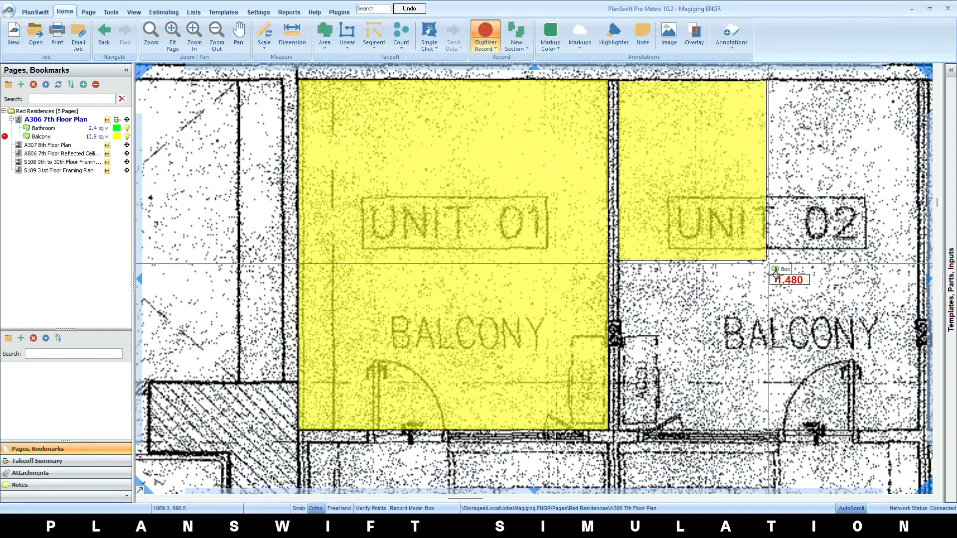
left_click(918, 430)
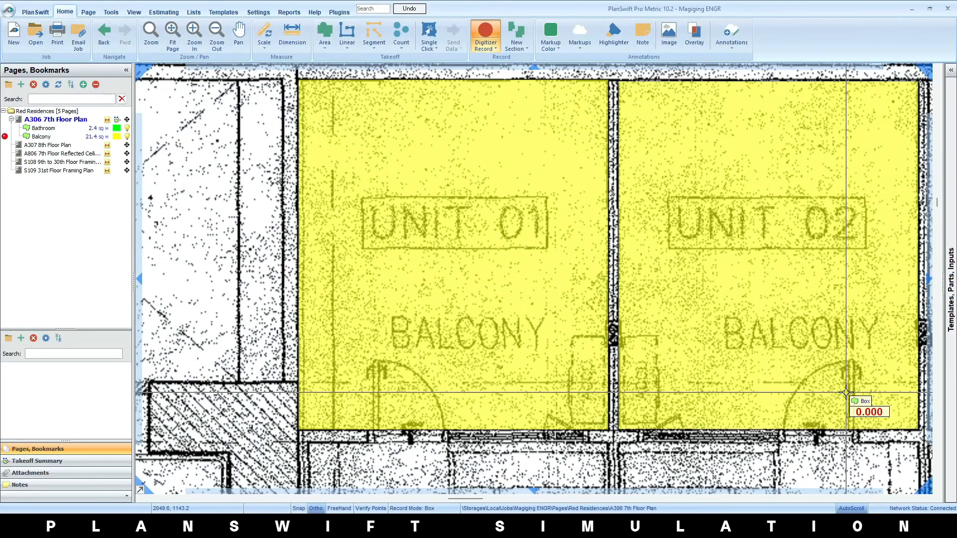
- Trace the Unit 03 balcony around its corner column in Point To Point mode, adding it to the Balcony area, and stop recording
scroll(845, 392, "down", 2)
scroll(850, 367, "up", 3)
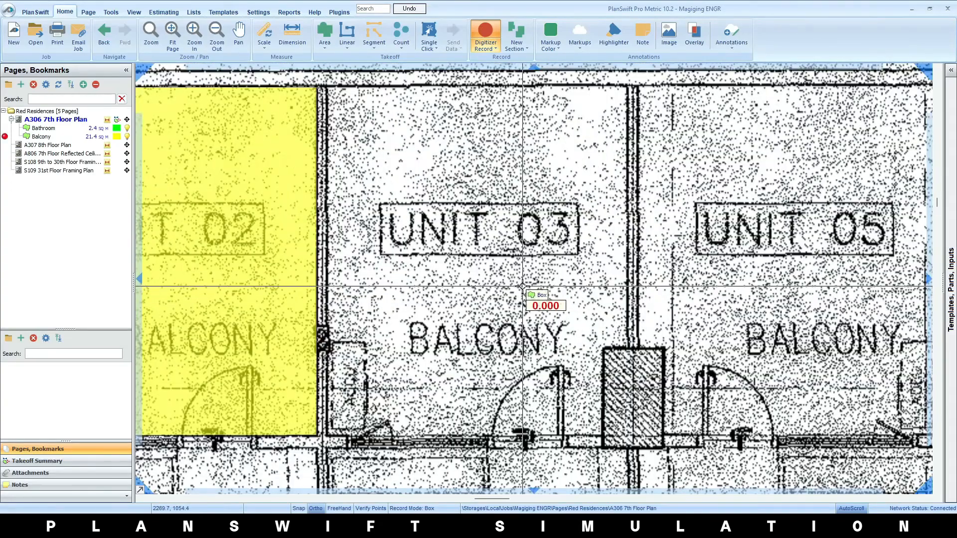
left_click(419, 509)
left_click(327, 87)
left_click(626, 87)
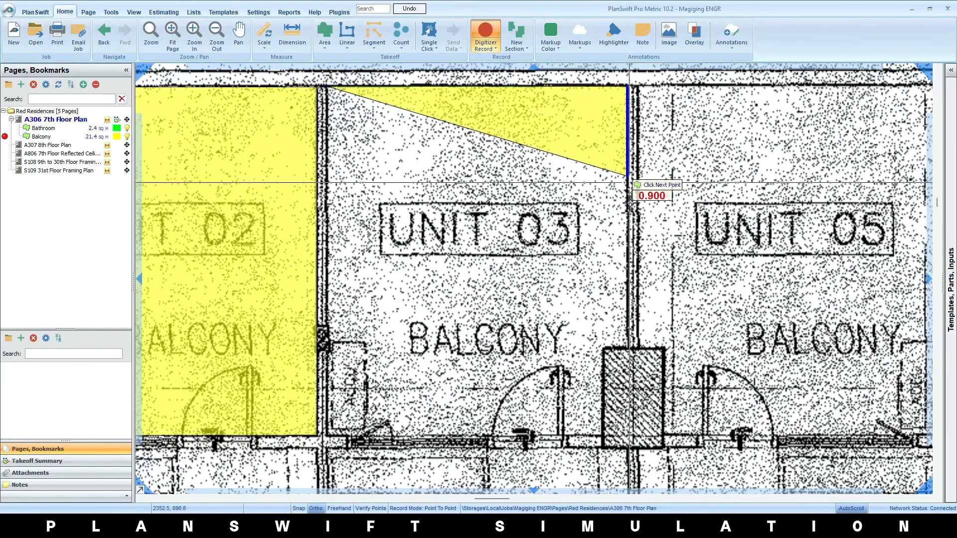
left_click(626, 344)
left_click(603, 347)
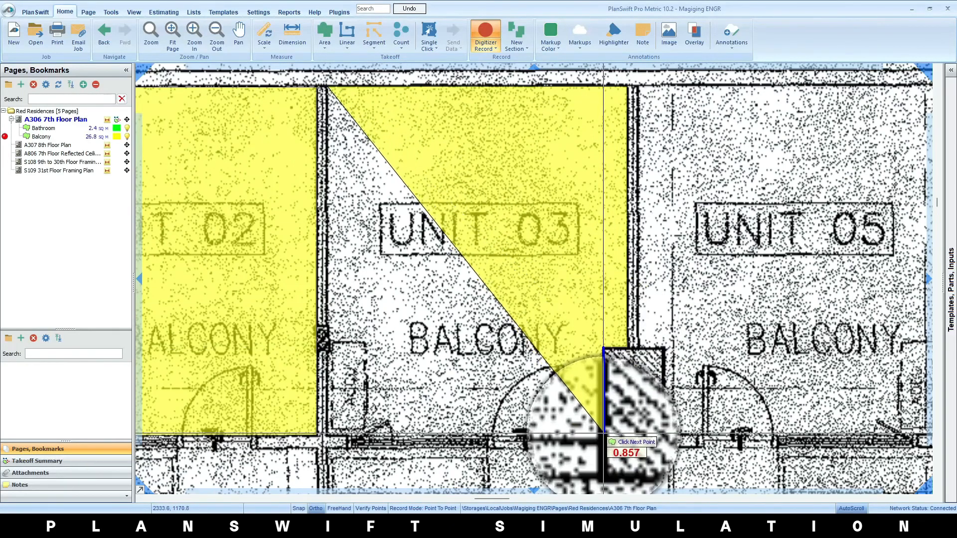
left_click(603, 435)
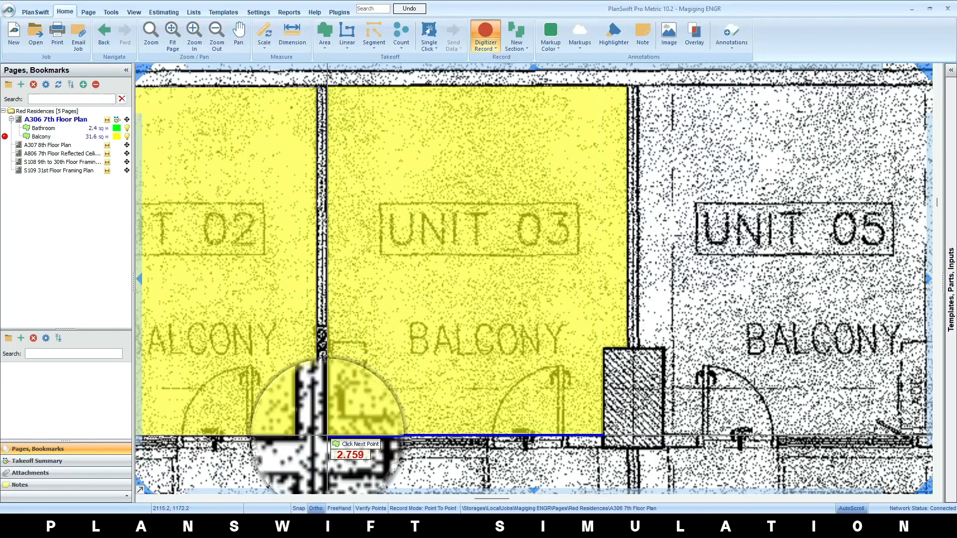
right_click(327, 436)
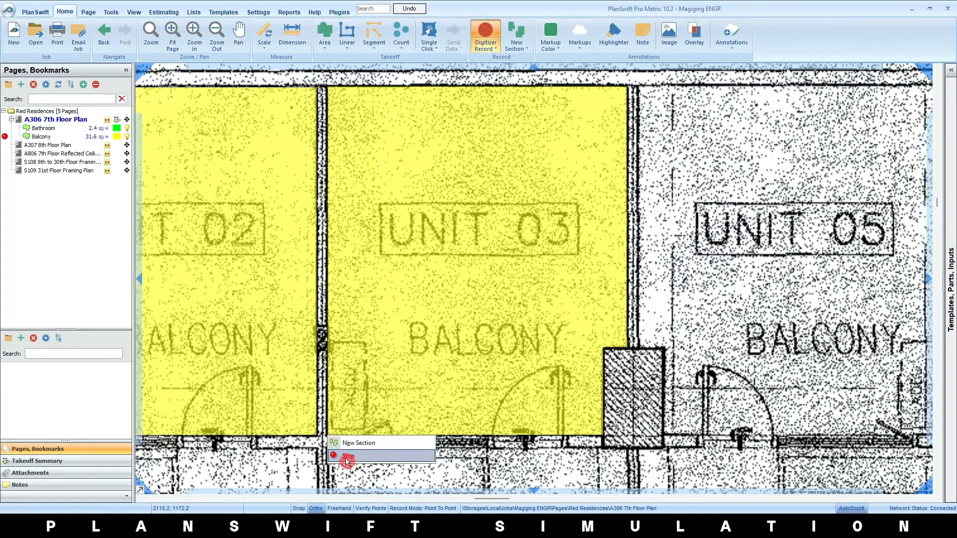
left_click(347, 456)
- Select the Bathroom and Balcony takeoffs in turn, and hide and show the Bathroom area on the 7th floor plan
scroll(421, 394, "down", 5)
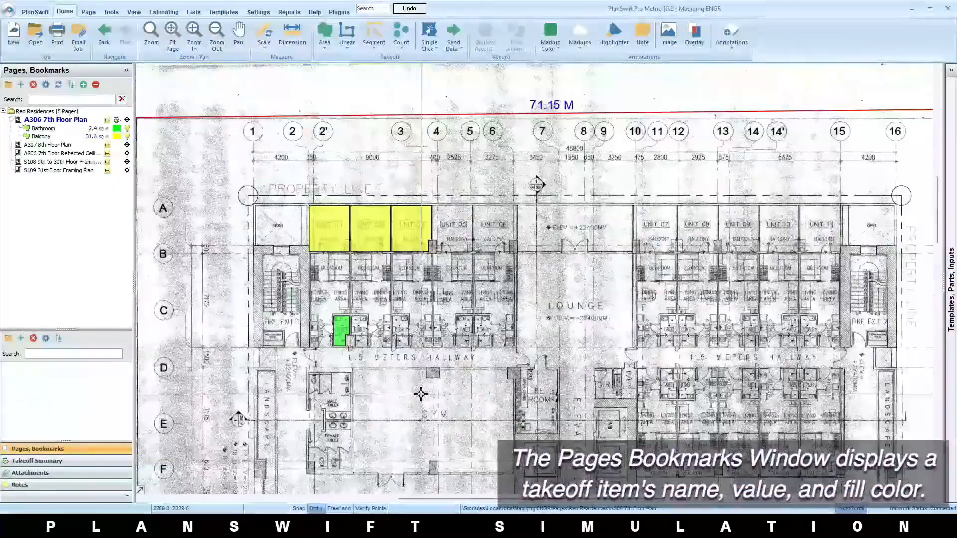
left_click(63, 128)
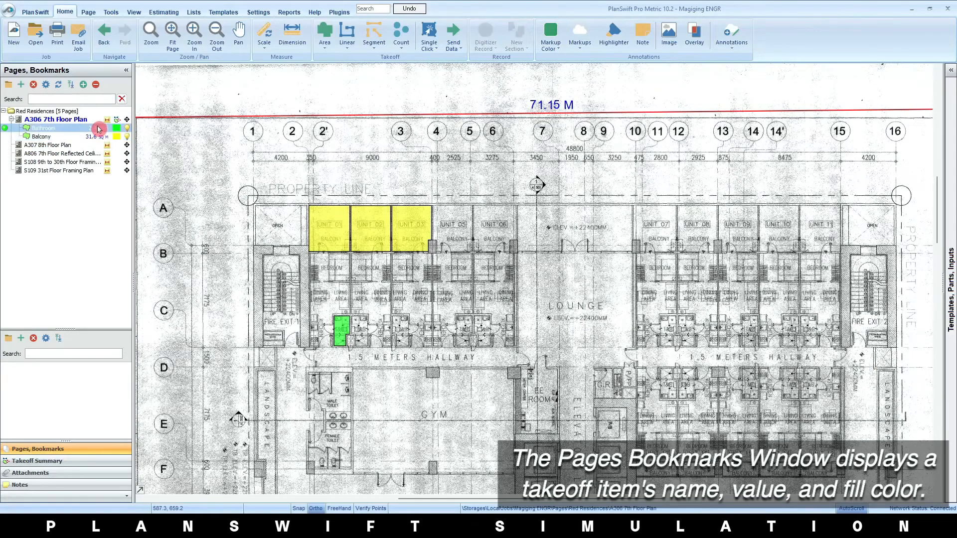
left_click(119, 138)
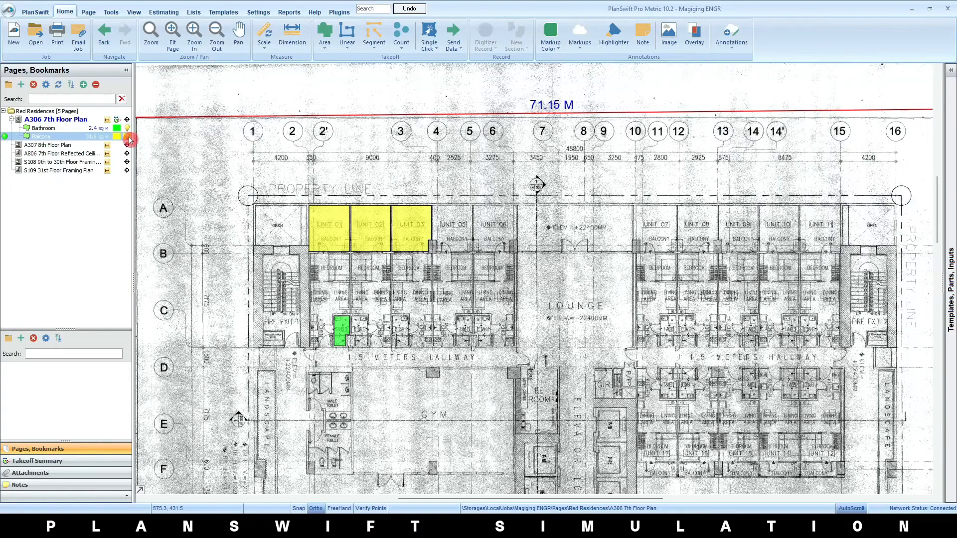
left_click(128, 130)
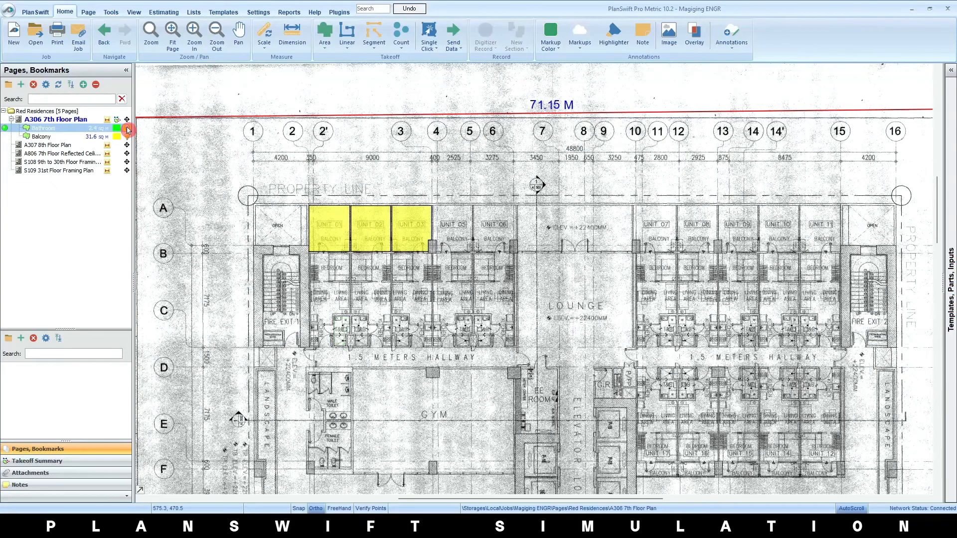
left_click(128, 139)
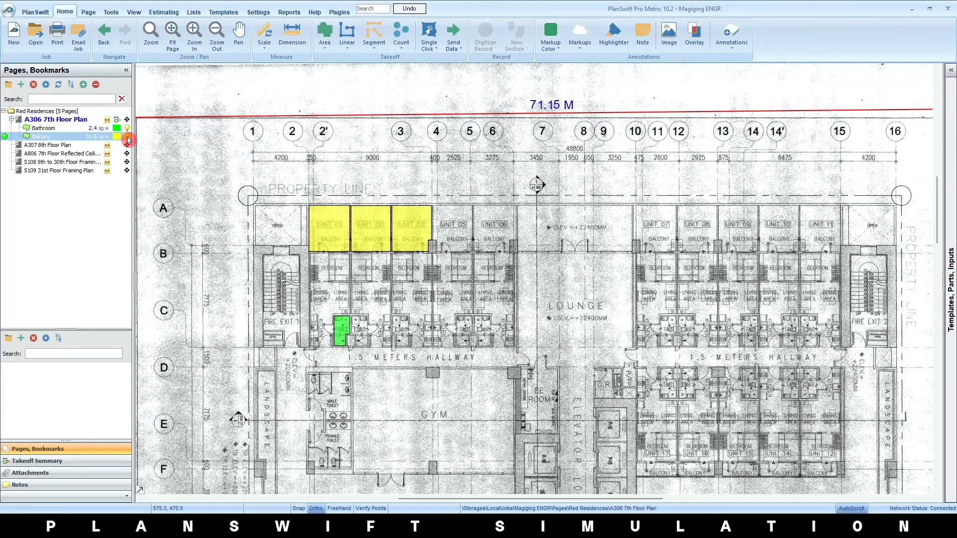
- Toggle the Balcony area's visibility and create a blue, Solid-fill area takeoff named Swimming Pool for the kiddie pool
left_click(128, 139)
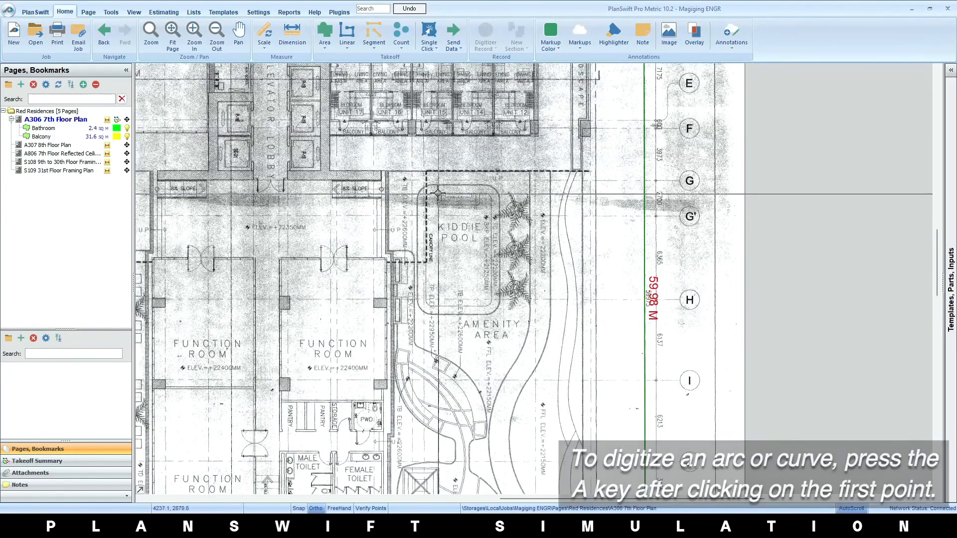
scroll(450, 232, "up", 5)
scroll(442, 223, "down", 2)
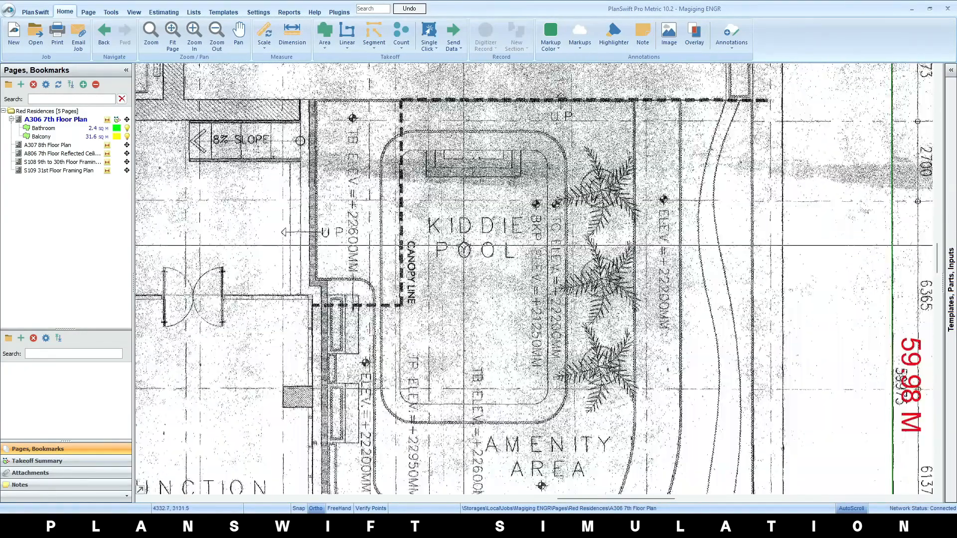
left_click(324, 34)
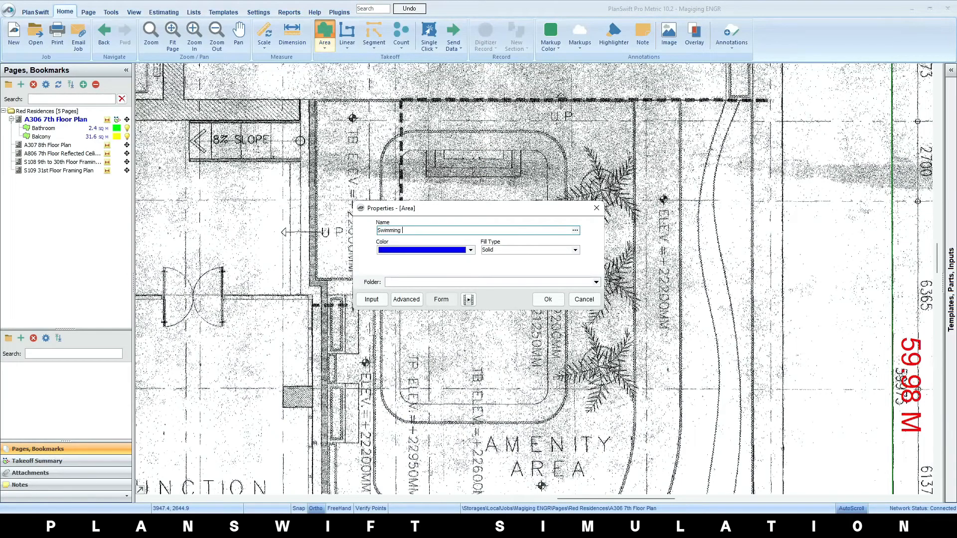
left_click(545, 299)
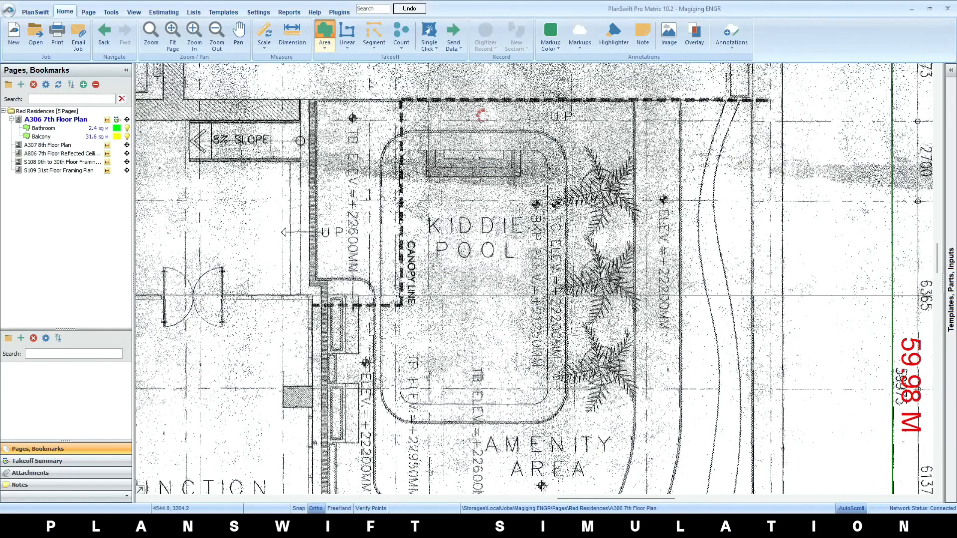
- Start the Swimming Pool outline on the kiddie pool's outer top edge and trace its upper-left corner as an arc
scroll(471, 147, "up", 6)
scroll(472, 149, "down", 1)
scroll(472, 149, "up", 1)
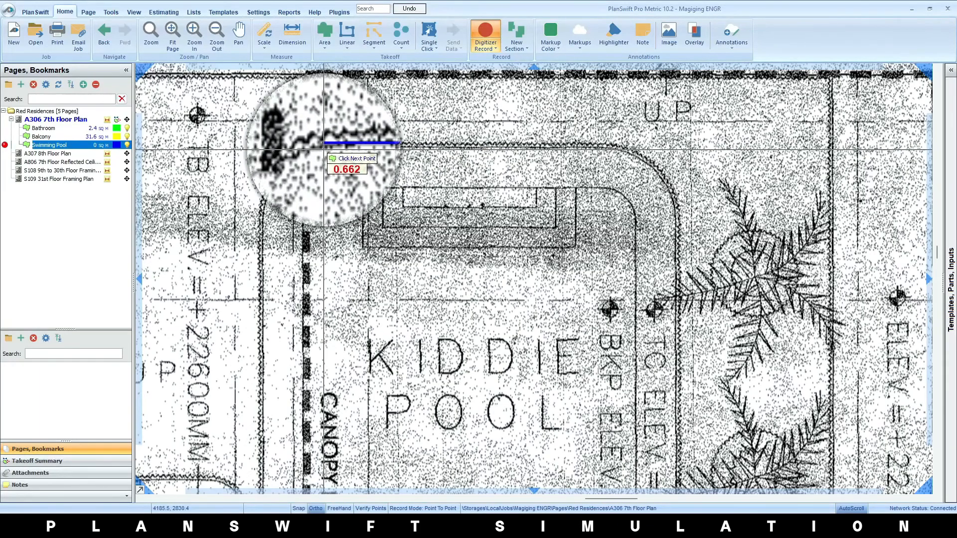
left_click(324, 145)
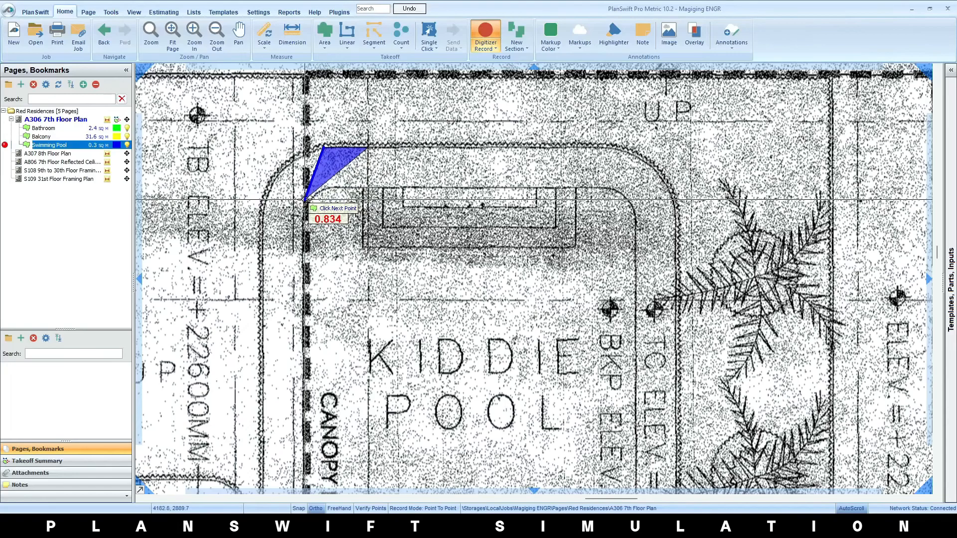
left_click(264, 218)
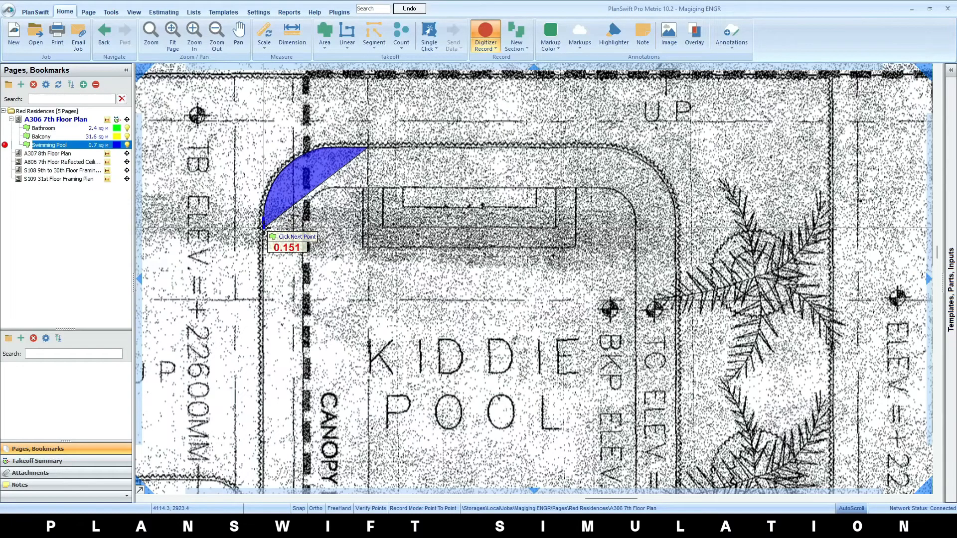
- Continue the Swimming Pool outline down the pool's left side and record its lower-left corner as an arc
scroll(287, 321, "down", 3)
scroll(290, 339, "up", 2)
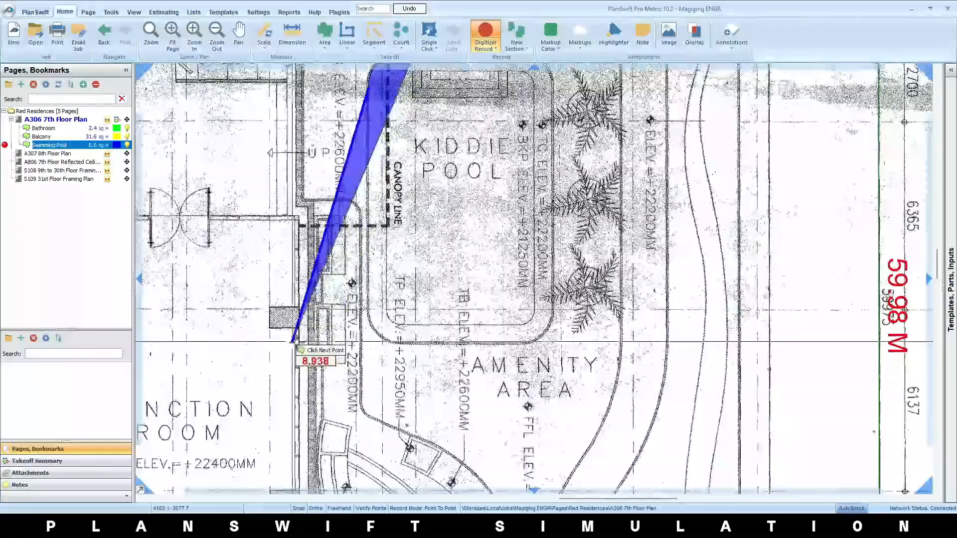
scroll(290, 338, "up", 5)
left_click(345, 339)
key("a")
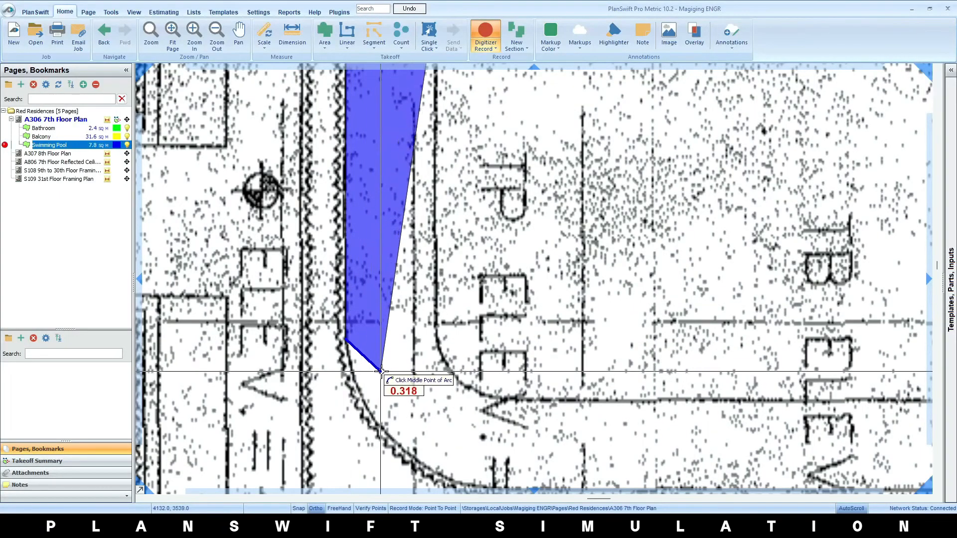
scroll(379, 371, "down", 4)
scroll(406, 395, "up", 6)
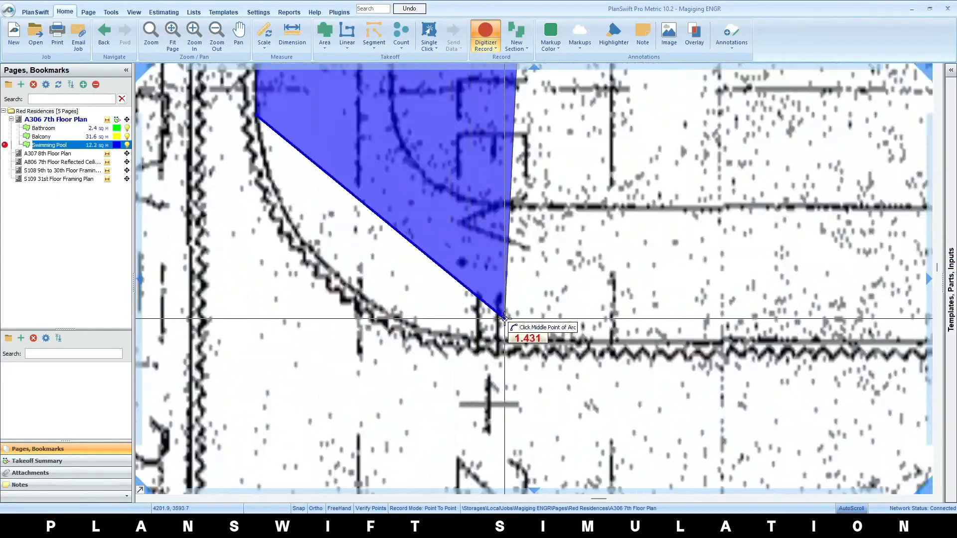
left_click(469, 339)
left_click(533, 344)
- Extend the outline along the pool's bottom edge and record the lower-right corner as an arc
scroll(534, 343, "down", 3)
scroll(348, 395, "up", 3)
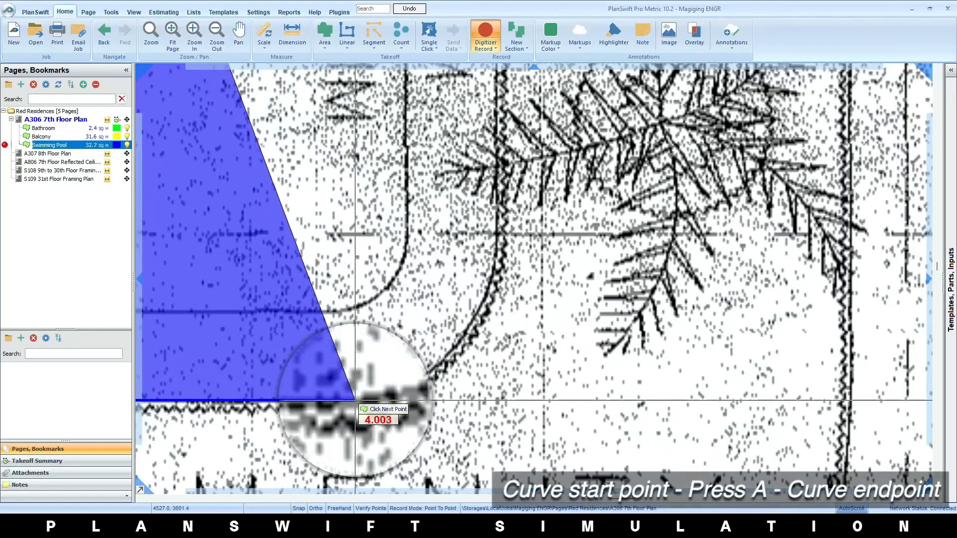
left_click(367, 400)
key("a")
left_click(492, 262)
left_click(497, 224)
- Trace the pool's right side, record the upper-right corner as an arc to close the outline, and stop recording
scroll(497, 224, "down", 3)
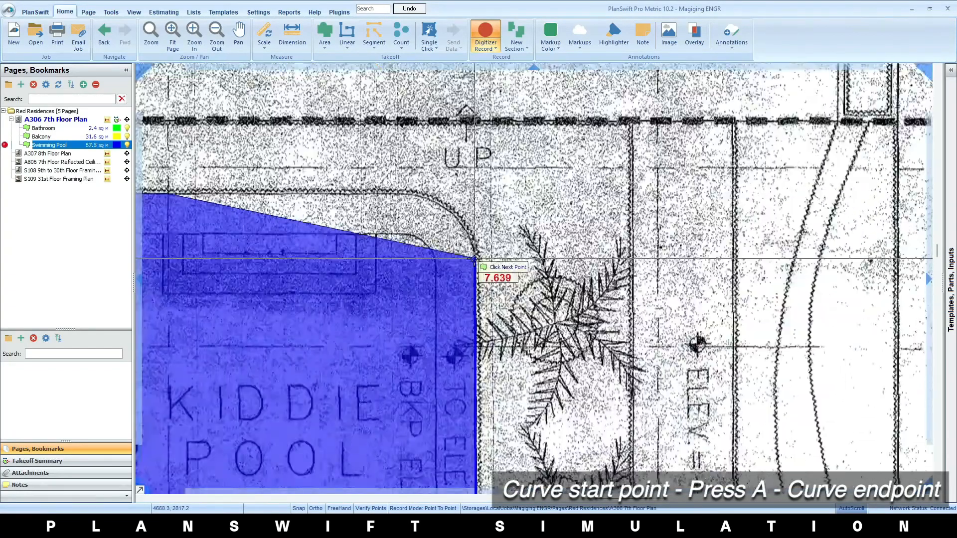
scroll(473, 261, "up", 3)
left_click(335, 121)
key("a")
left_click(304, 114)
left_click(302, 113)
key("Escape")
scroll(400, 251, "down", 8)
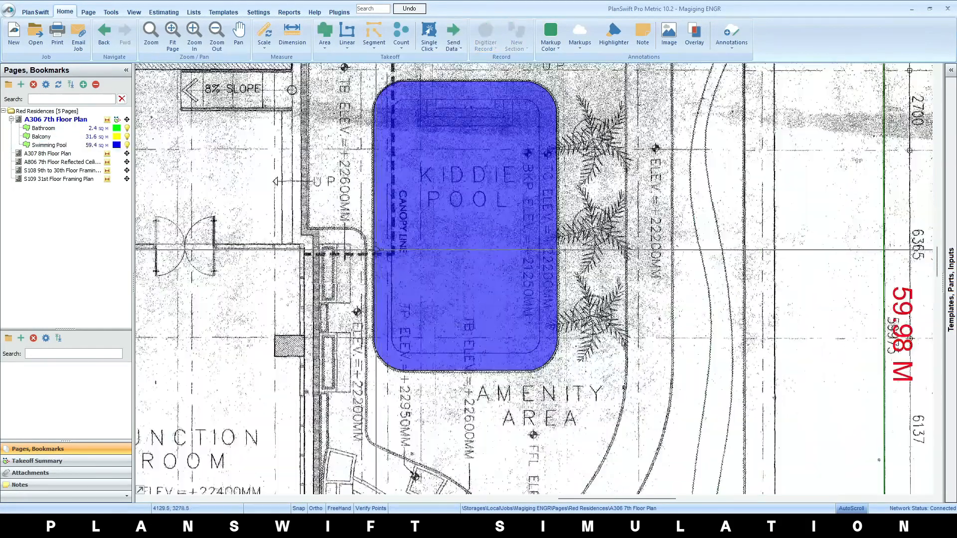
- Enable FreeHand mode and create a teal, Solid-fill area takeoff named Landscape at the curved garden near gridlines K to M
scroll(420, 287, "up", 6)
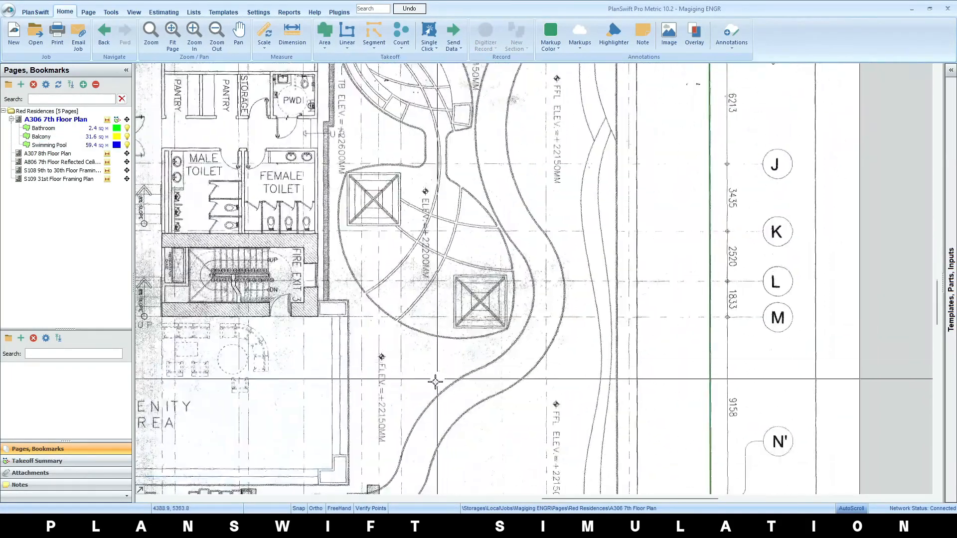
scroll(420, 288, "left", 1)
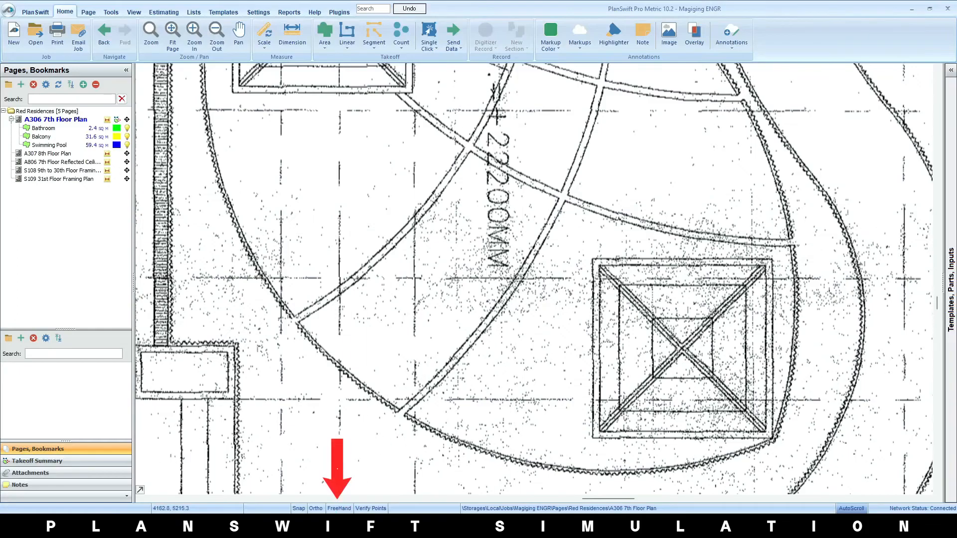
left_click(339, 508)
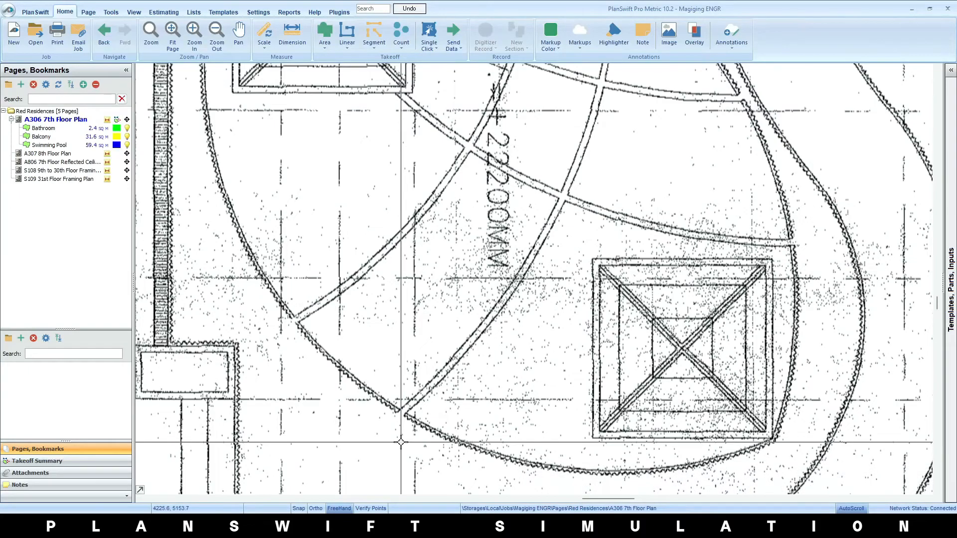
left_click(323, 35)
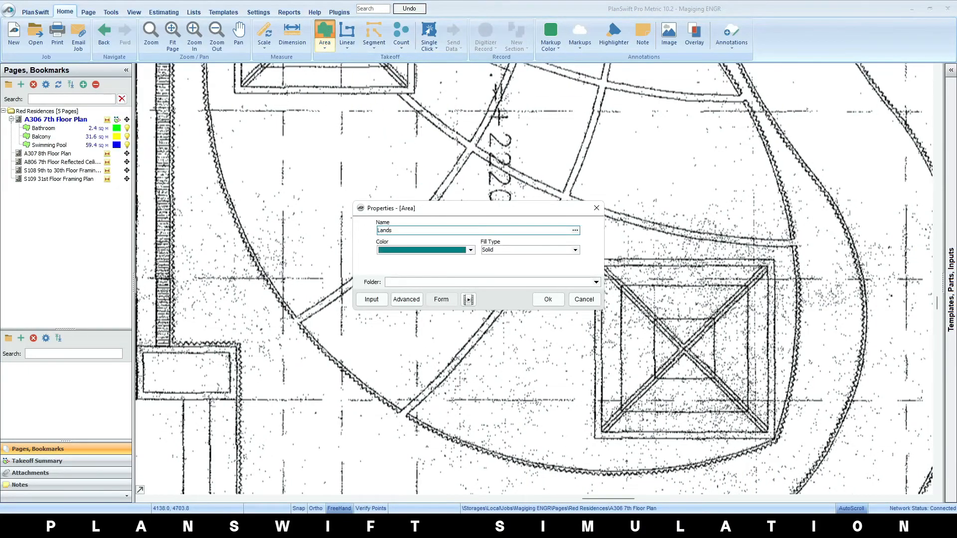
left_click(546, 300)
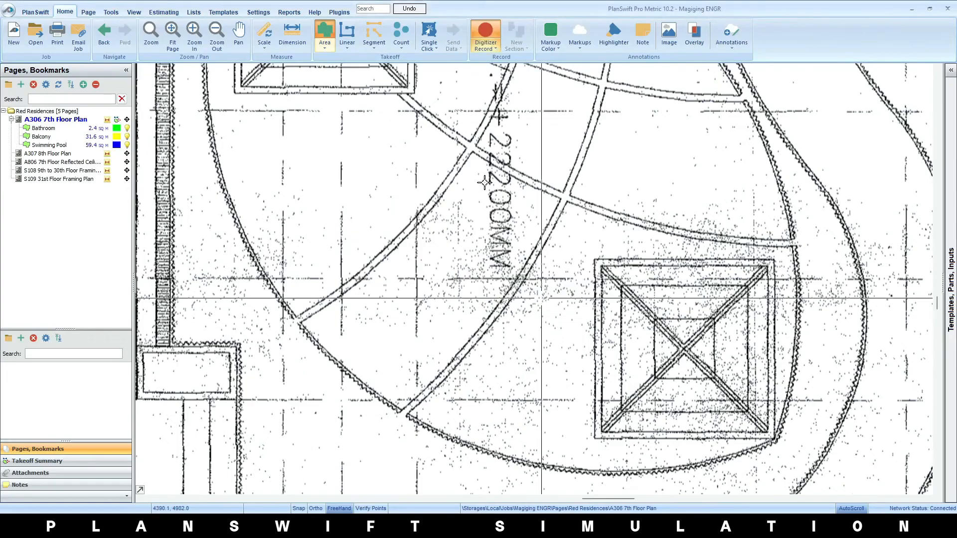
- Trace the landscape bed's curved edge freehand from the path crossing toward the lower left, and remove the last five recorded points
scroll(506, 191, "up", 3)
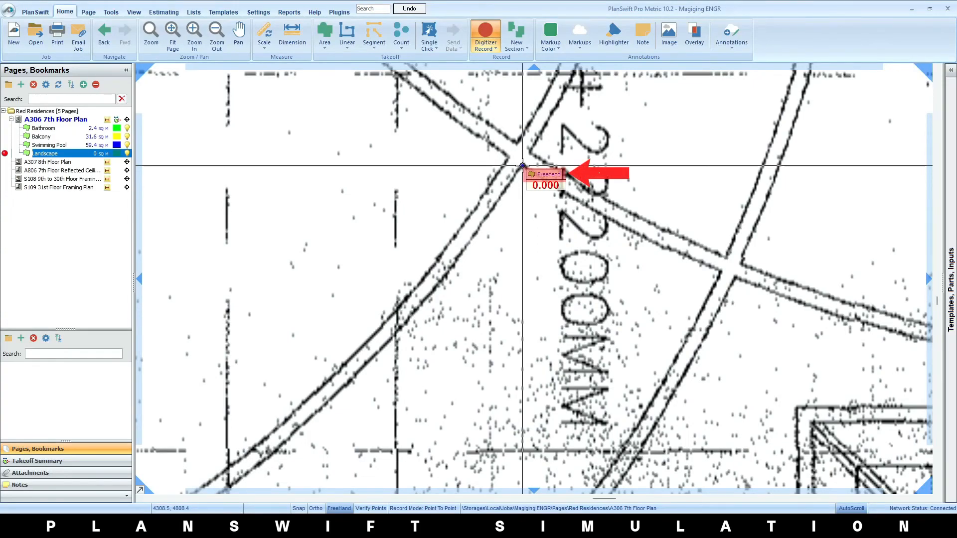
mouse_move(522, 165)
left_mouse_down()
mouse_move(432, 291)
mouse_move(429, 357)
mouse_move(439, 355)
left_mouse_up()
key("BackSpace")
key("BackSpace")
key("BackSpace")
key("BackSpace")
key("BackSpace")
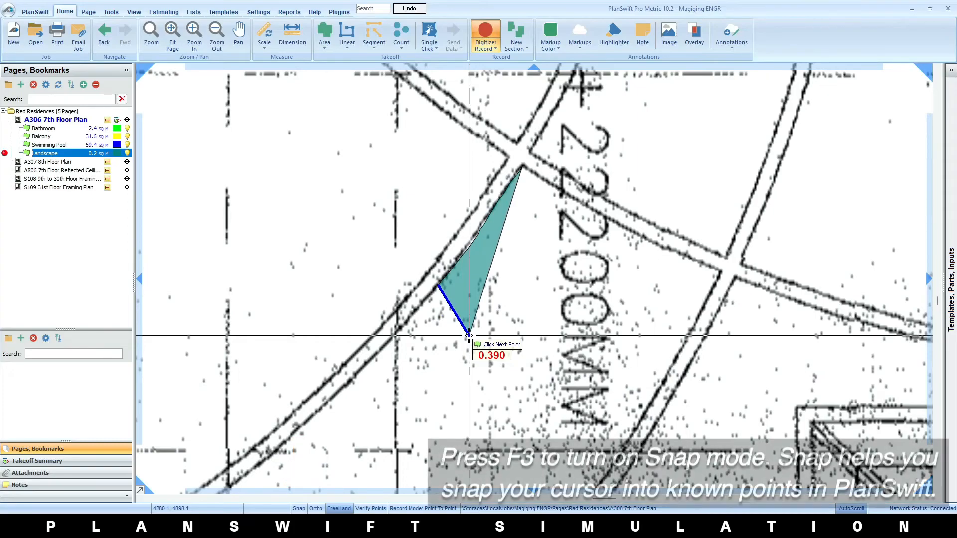
- Turn on Snap, resume the freehand trace from the last recorded point around the landscape bed, and finish the Landscape area
left_click(318, 500)
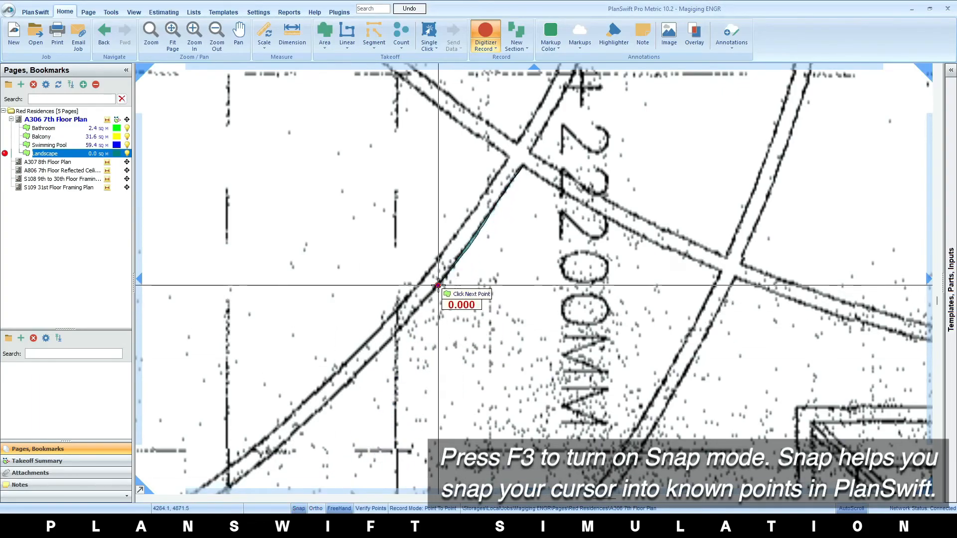
mouse_move(438, 285)
left_mouse_down()
mouse_move(367, 373)
mouse_move(258, 464)
mouse_move(548, 241)
mouse_move(419, 320)
mouse_move(522, 438)
mouse_move(385, 313)
mouse_move(469, 367)
mouse_move(666, 154)
mouse_move(538, 397)
mouse_move(559, 408)
mouse_move(600, 359)
mouse_move(659, 223)
mouse_move(570, 188)
mouse_move(472, 131)
mouse_move(619, 198)
mouse_move(468, 147)
mouse_move(480, 135)
left_mouse_up()
scroll(642, 352, "down", 5)
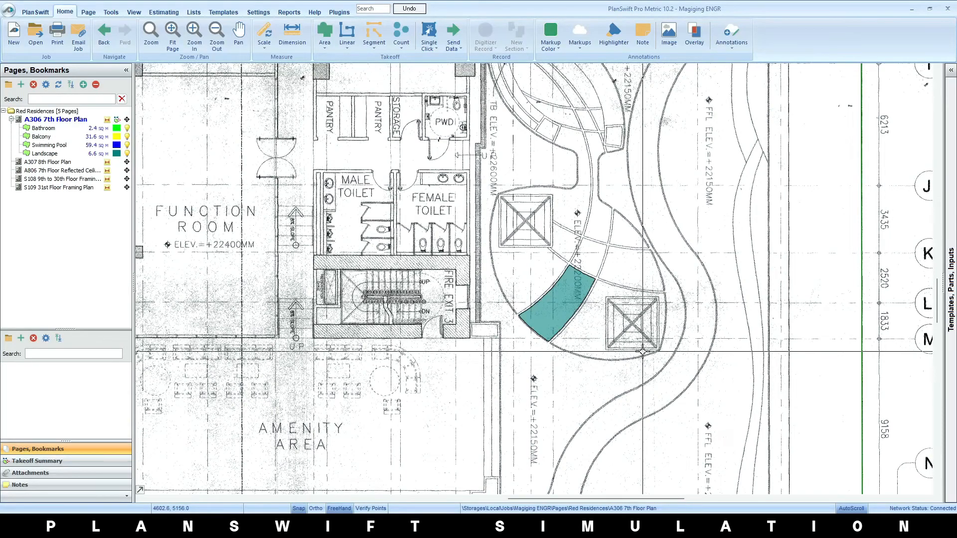
- Open the A806 7th Floor Reflected Ceiling Plan page and create a red, Solid linear takeoff named Covelights for the hallway
left_click(83, 170)
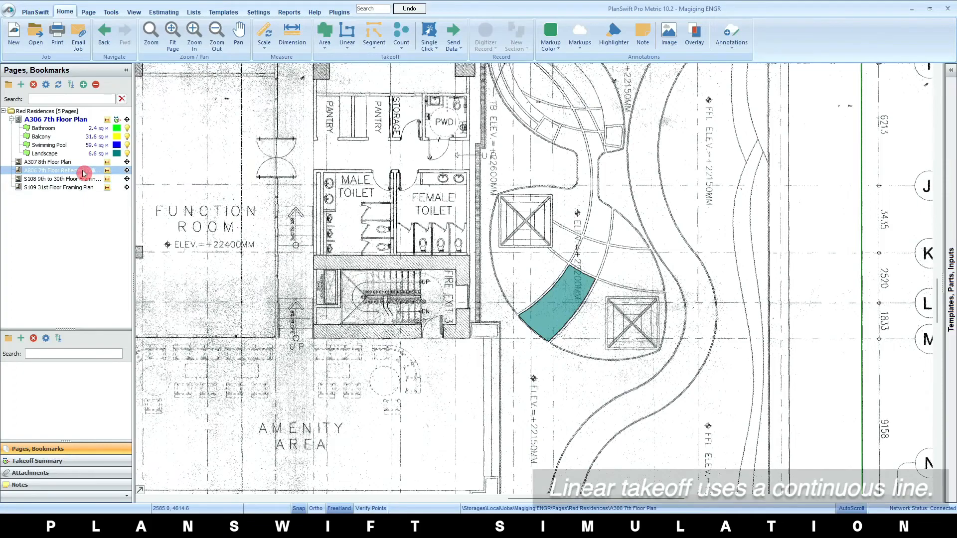
left_click(83, 173)
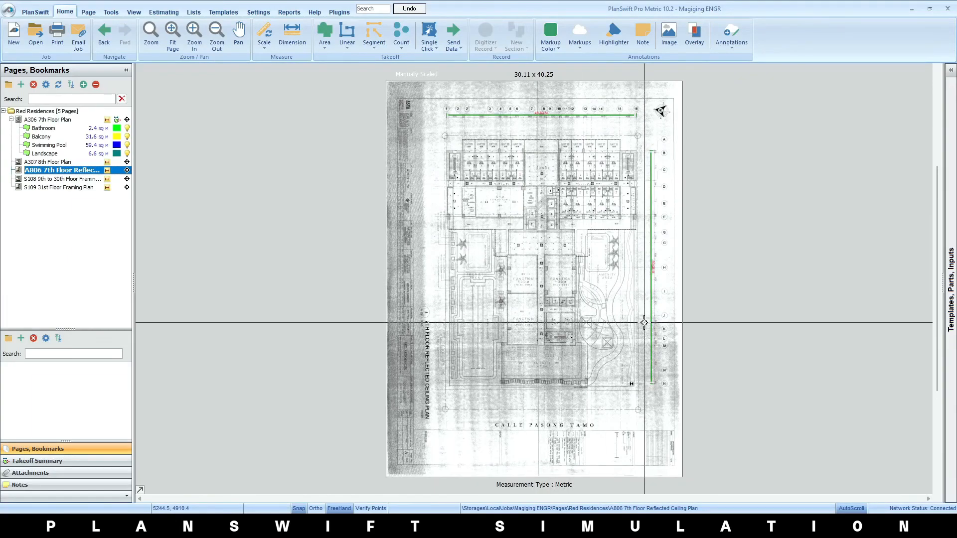
scroll(469, 182, "up", 8)
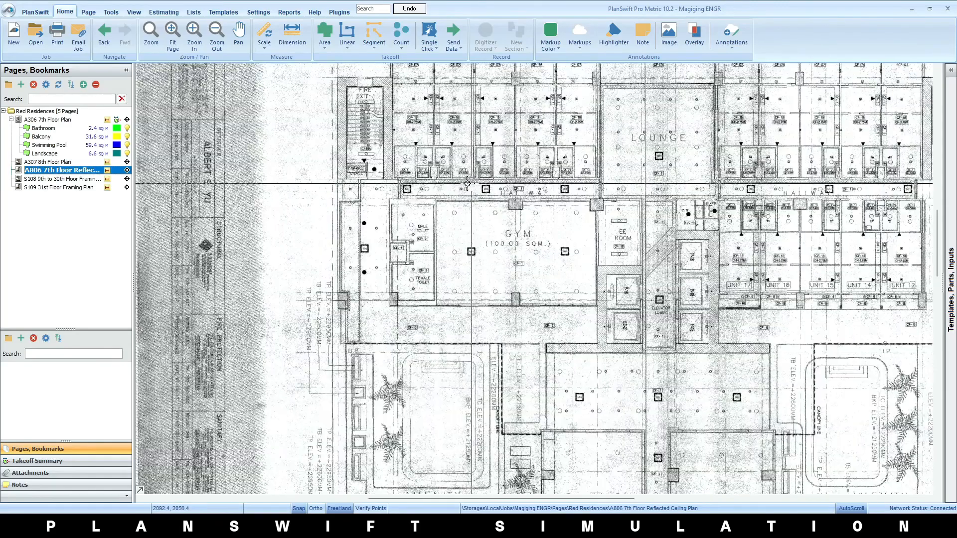
scroll(565, 150, "up", 2)
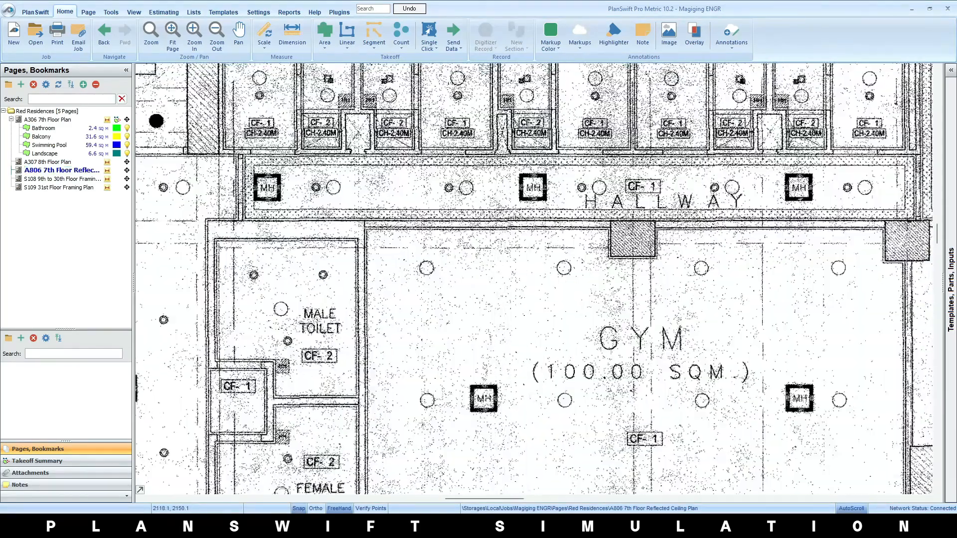
key("2")
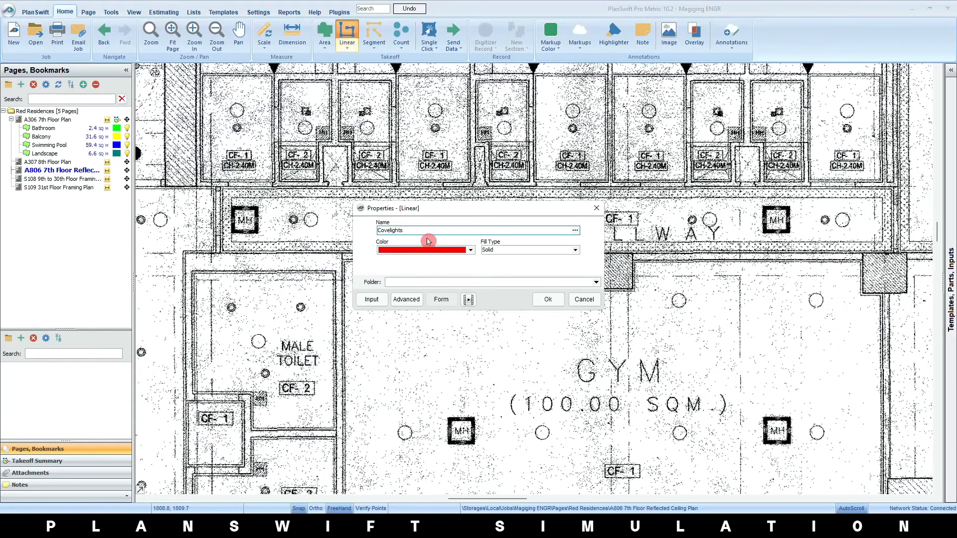
left_click(547, 300)
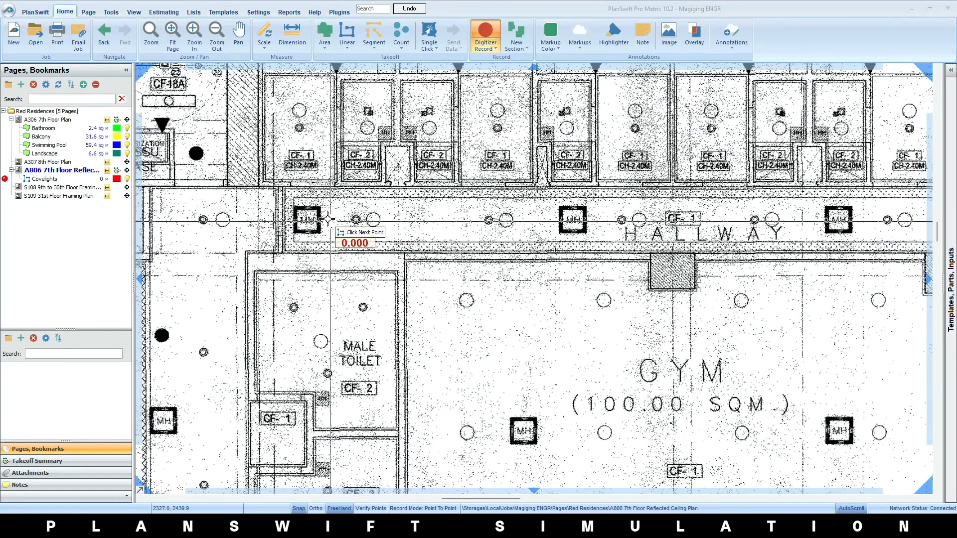
- Record the Covelights line with Ortho on along the left end, bottom side and right end of the hallway cove above the gym
left_click(294, 198)
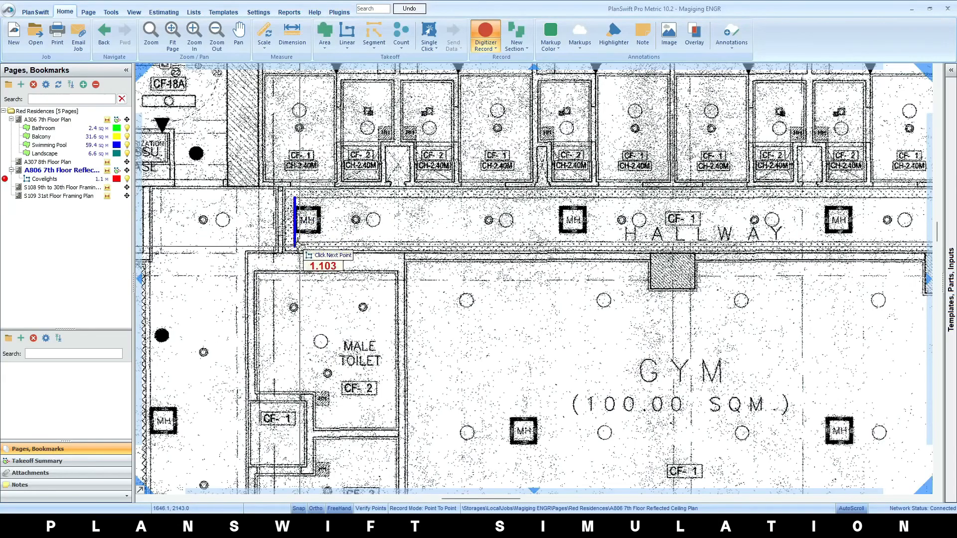
left_click(294, 241)
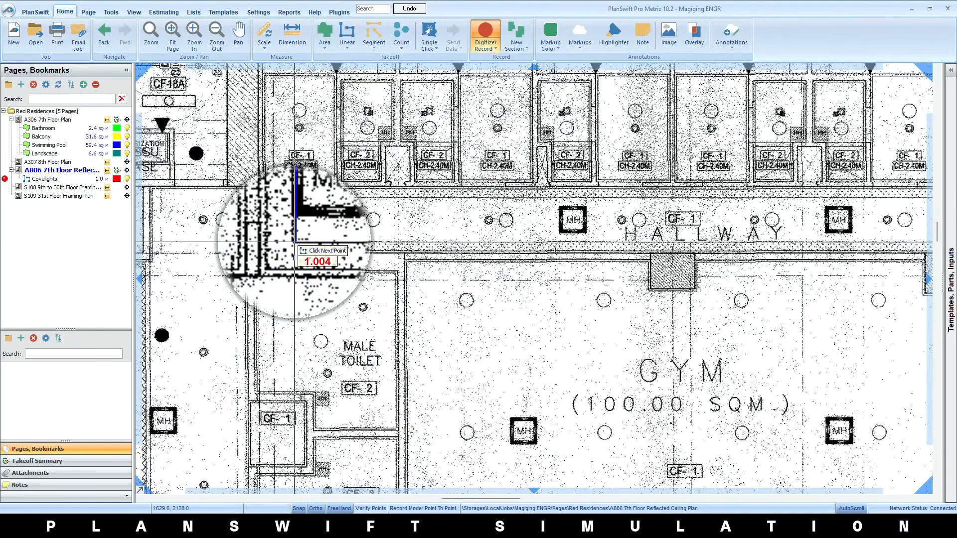
scroll(620, 241, "down", 3)
scroll(623, 243, "up", 4)
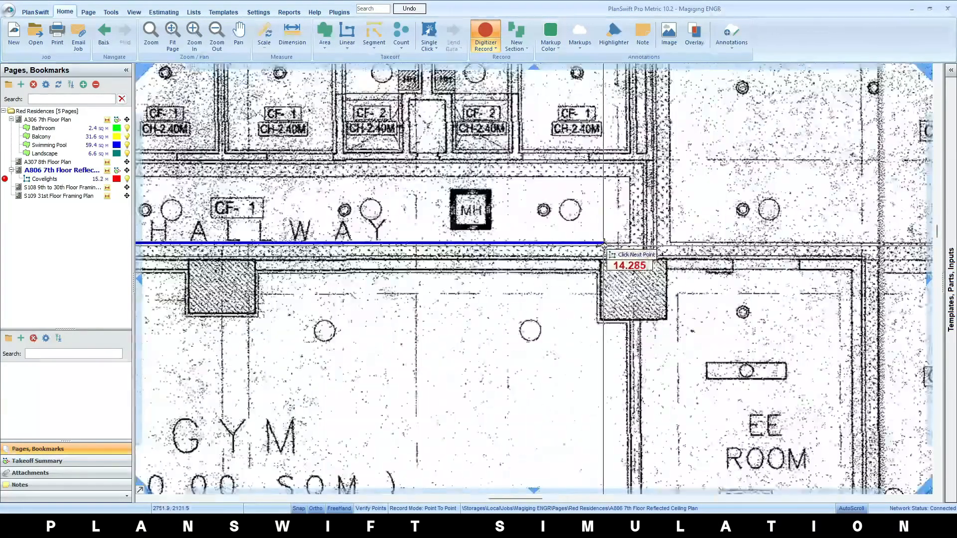
left_click(630, 243)
left_click(630, 178)
- Complete the Covelights line along the hallway cove's top side to its starting corner, stop recording, and check the takeoff's entry
scroll(513, 192, "down", 3)
scroll(348, 200, "up", 2)
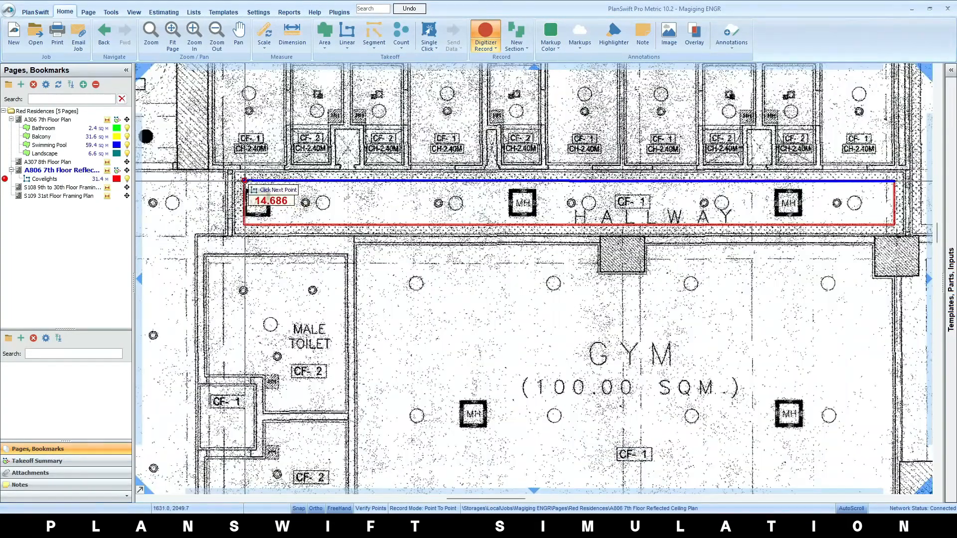
left_click(244, 181)
right_click(380, 201)
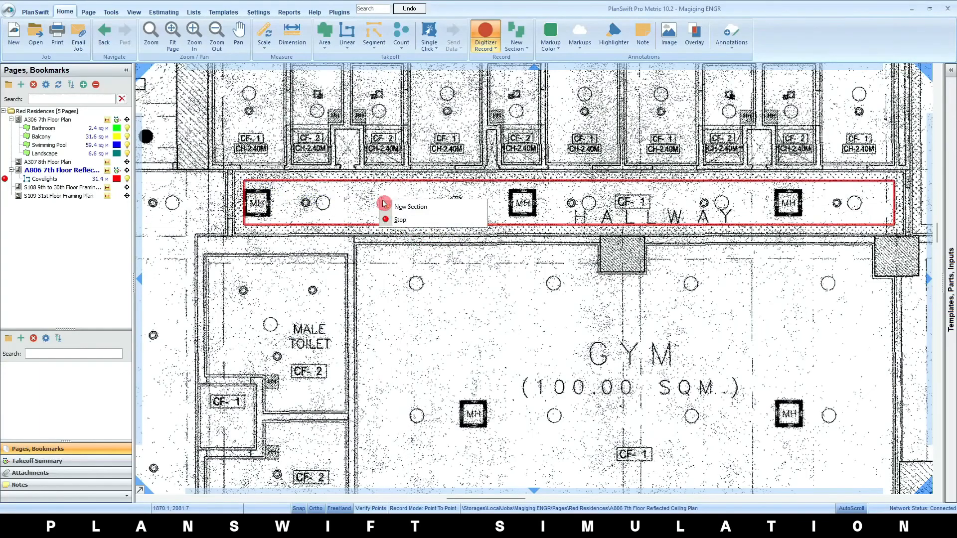
left_click(402, 220)
scroll(645, 263, "down", 2)
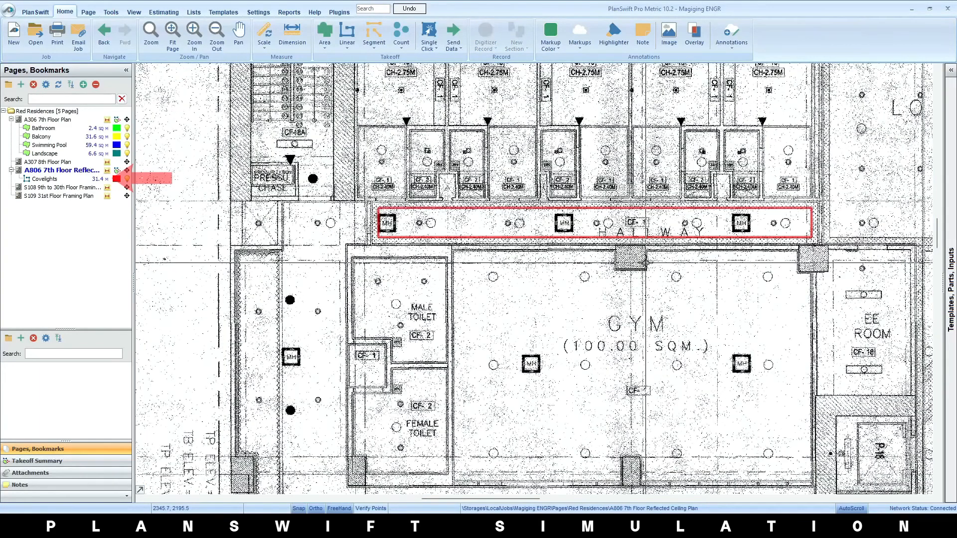
left_click(101, 180)
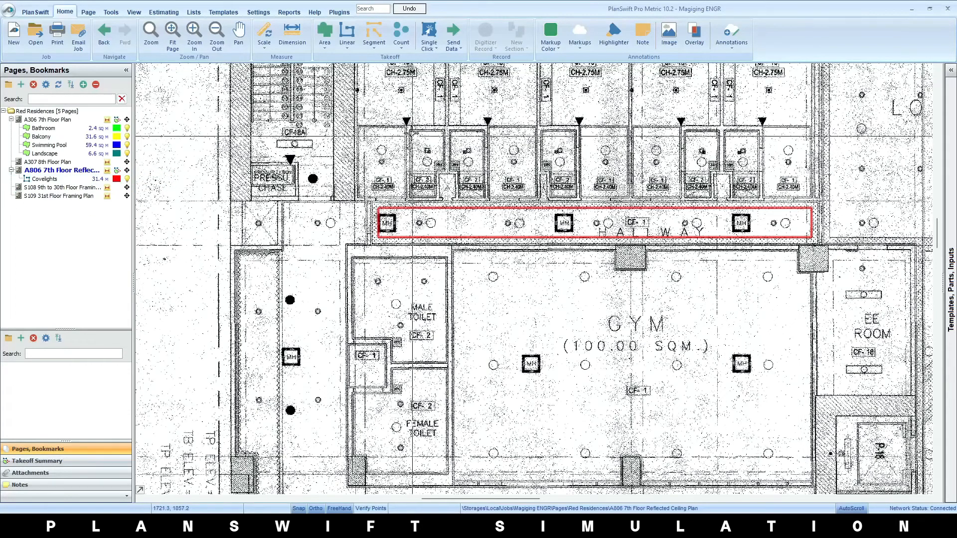
- Create a green, Solid linear takeoff named Sample Linear and try out recording lines over the gym
left_click(347, 35)
type("Sample Linear")
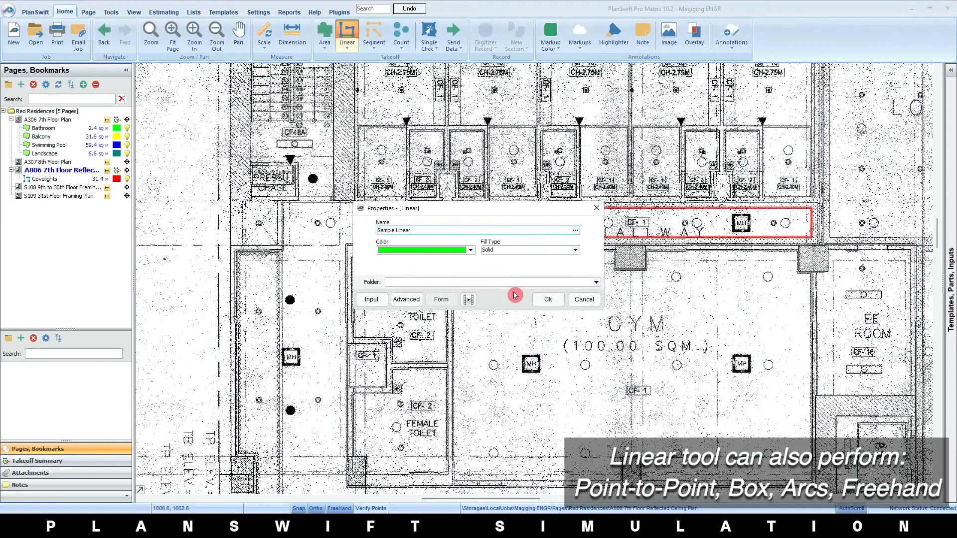
key("Return")
scroll(533, 279, "up", 5)
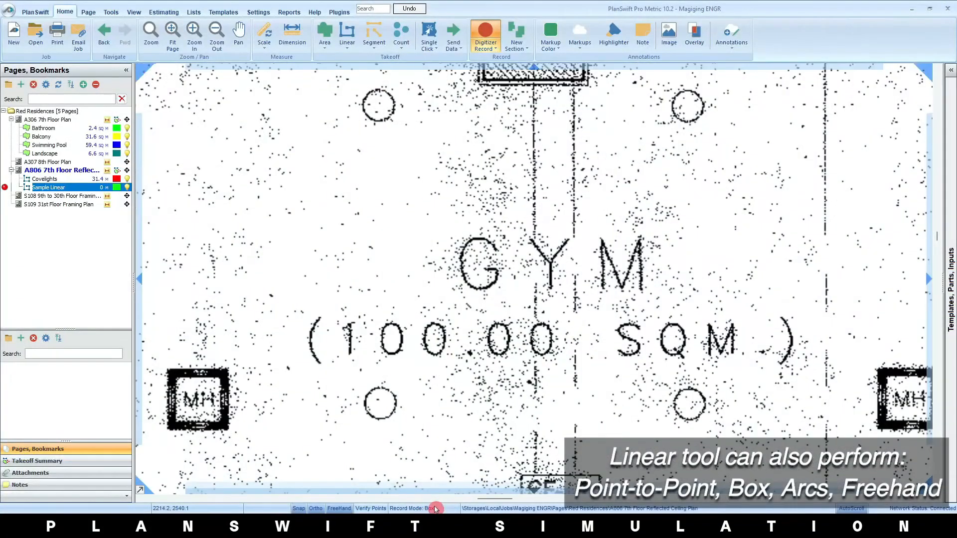
scroll(452, 380, "down", 3)
key("Escape")
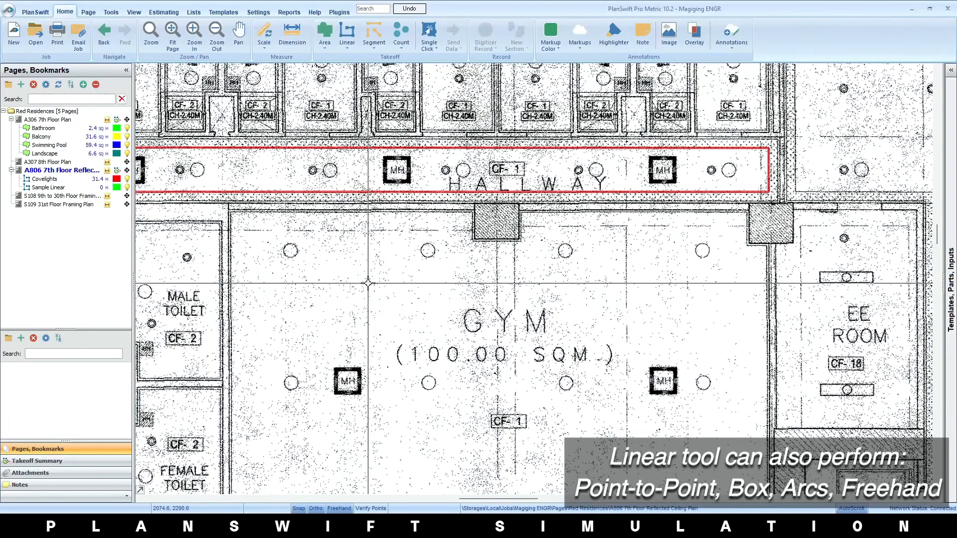
left_click(366, 290)
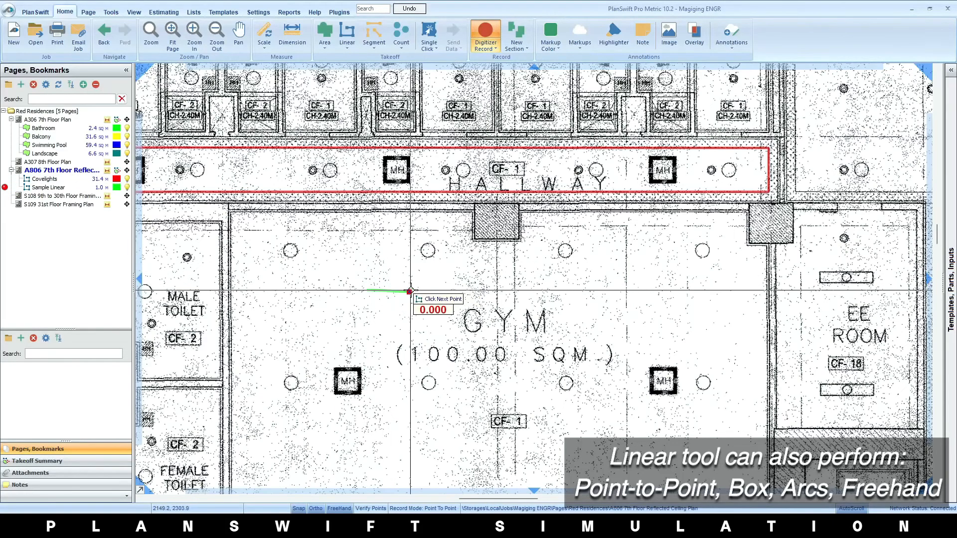
double_click(423, 280)
- Delete the trial lines and remove the Sample Linear takeoff from the A806 7th Floor Reflected Ceiling Plan page
key("Delete")
key("Return")
right_click(117, 189)
left_click(139, 273)
key("Return")
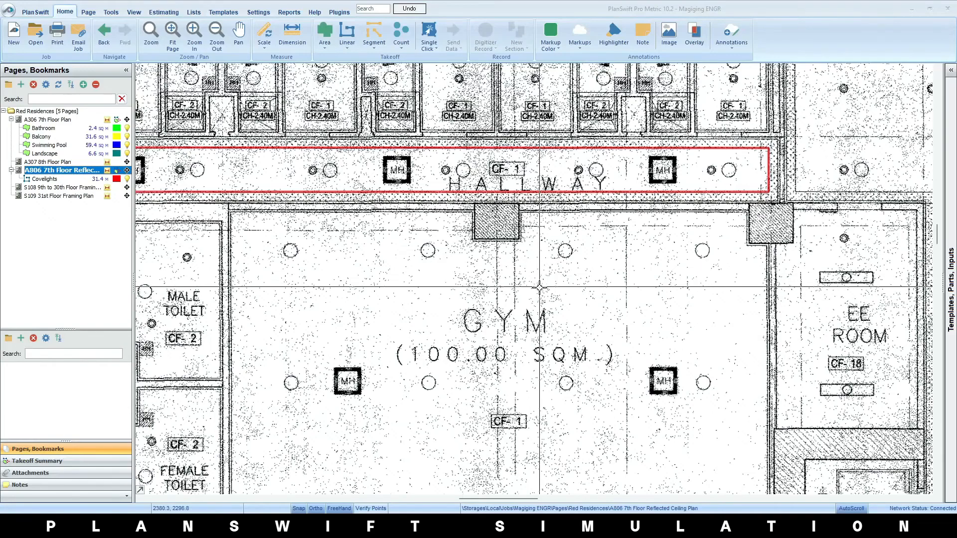
- Turn Verify Points on and FreeHand off, and create a yellow, Solid linear takeoff named Exterior Wall
scroll(541, 280, "down", 5)
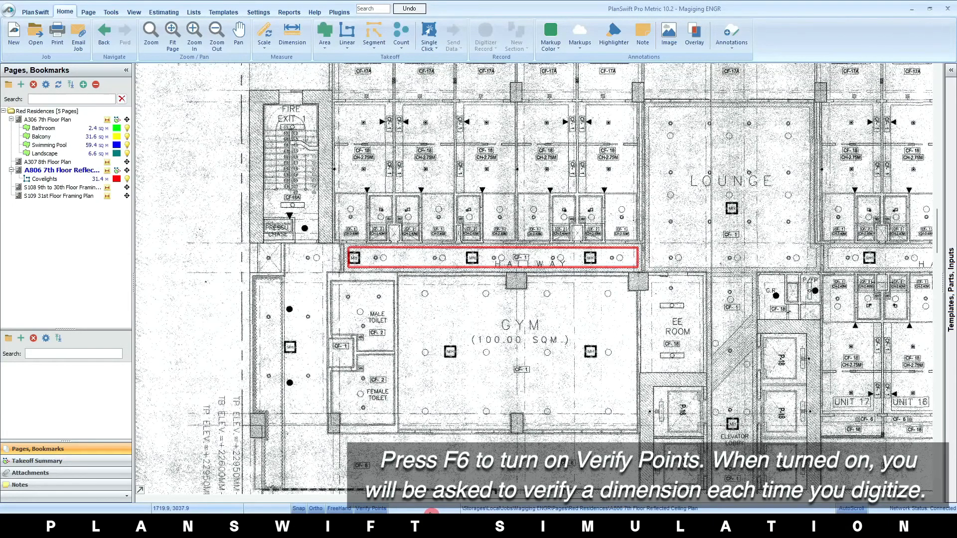
left_click(340, 509)
scroll(342, 192, "down", 3)
scroll(342, 192, "up", 5)
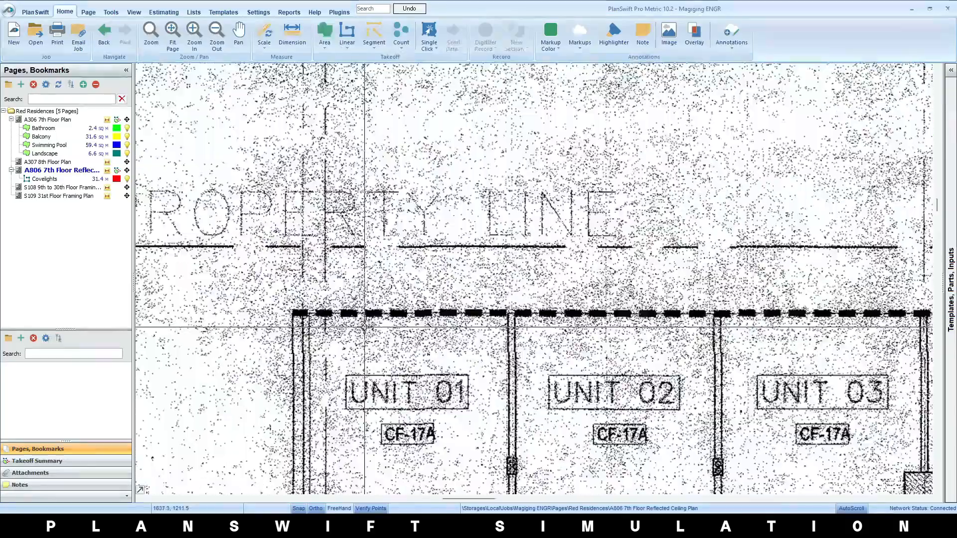
scroll(448, 304, "down", 3)
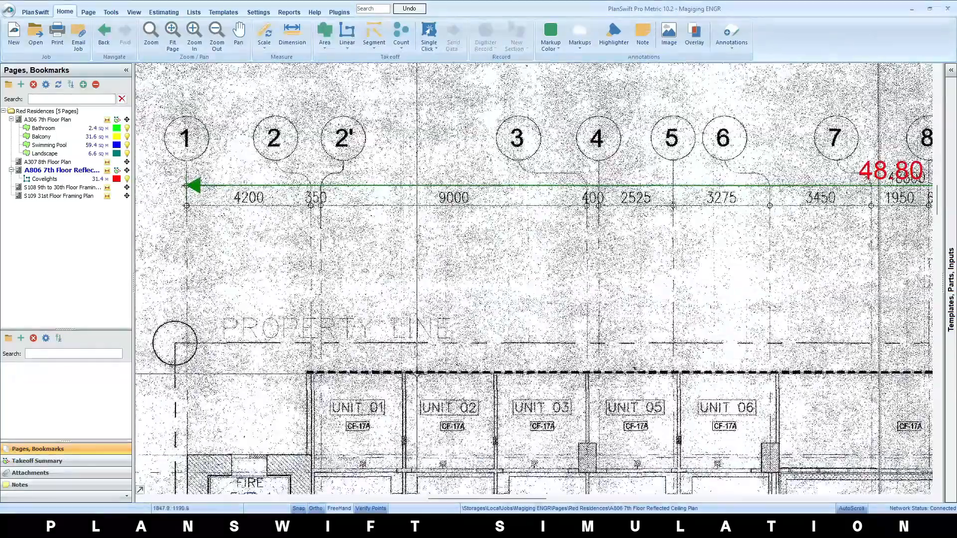
scroll(418, 371, "up", 3)
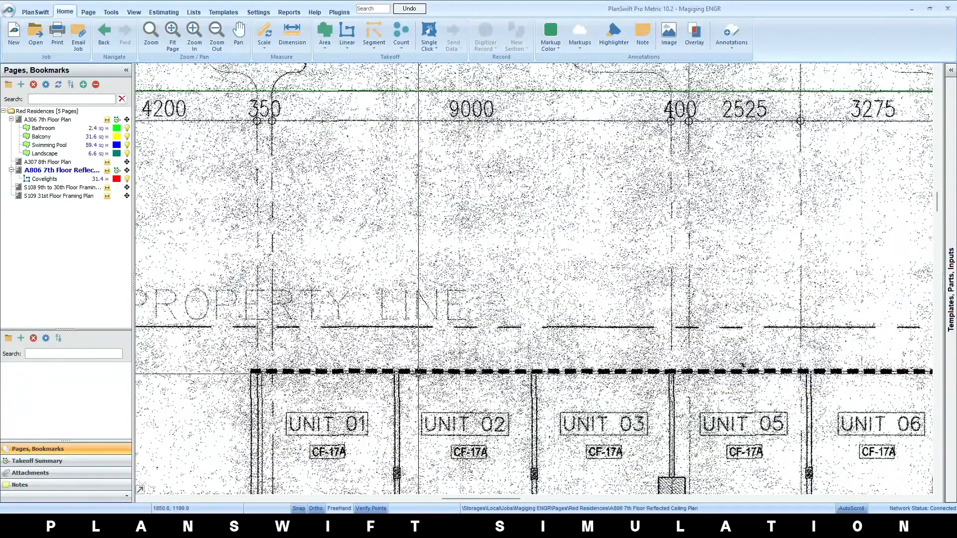
left_click(347, 32)
type("Exterior Wall")
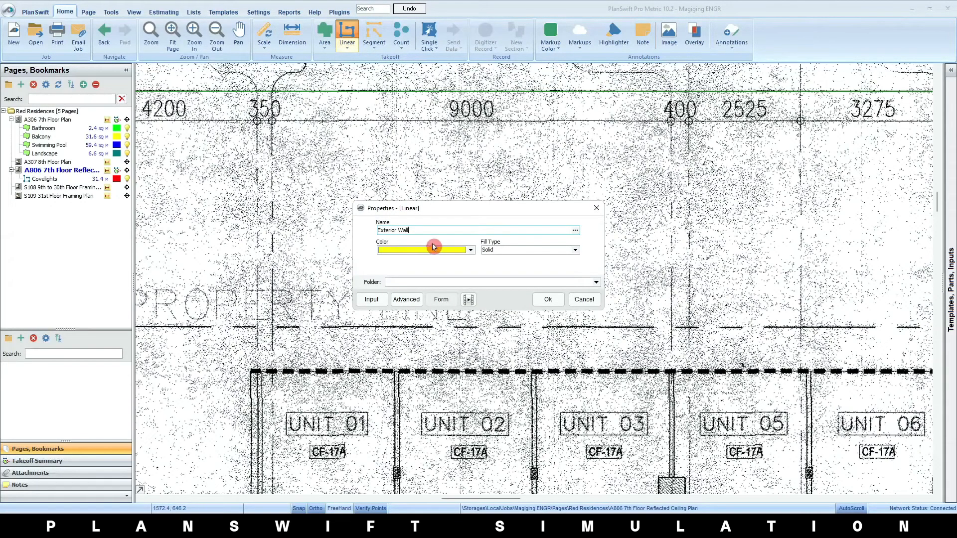
left_click(545, 299)
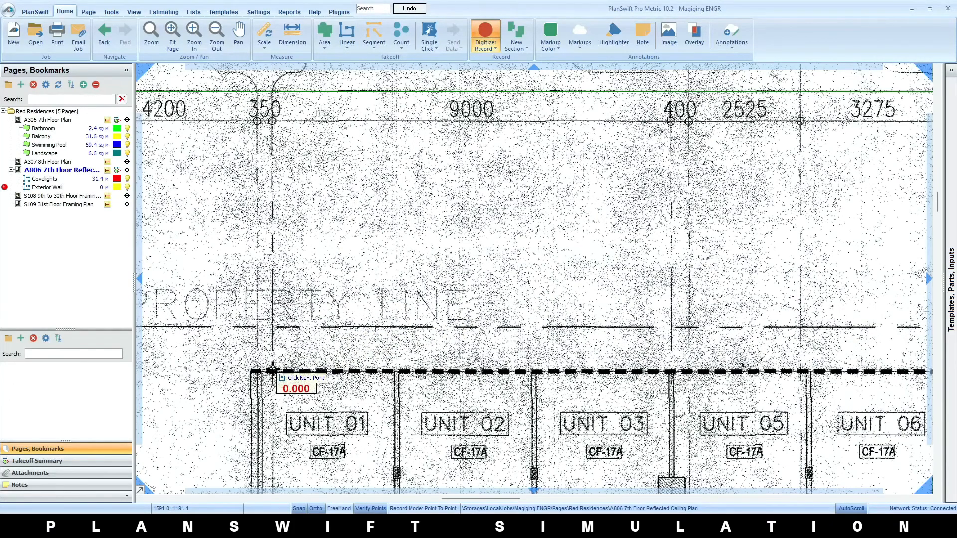
- Record the Exterior Wall line along the 9000 span above Units 01 to 03, set its verified horizontal distance to 9, and stop recording
left_click(675, 370)
left_click_drag(674, 295, 493, 238)
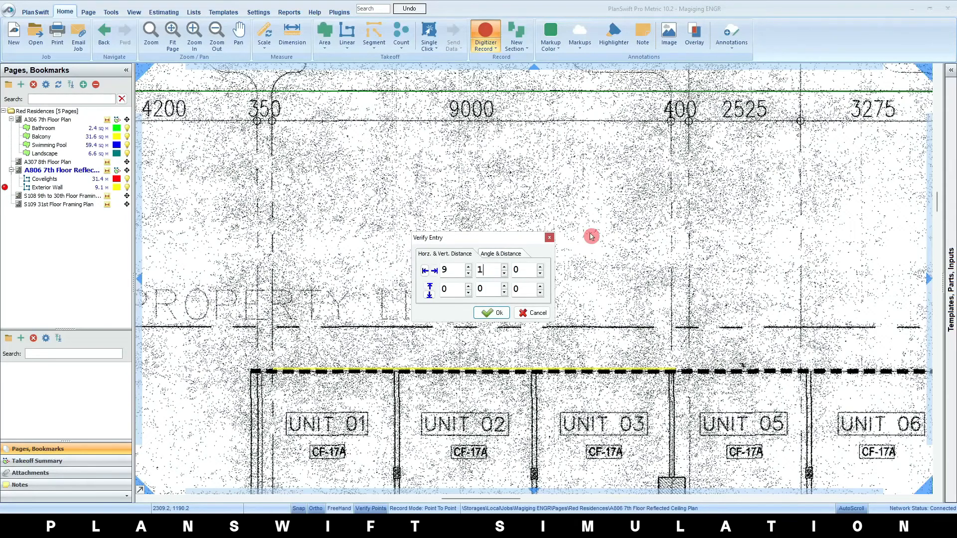
left_click(463, 271)
left_click(452, 288)
left_click(498, 268)
key("Tab")
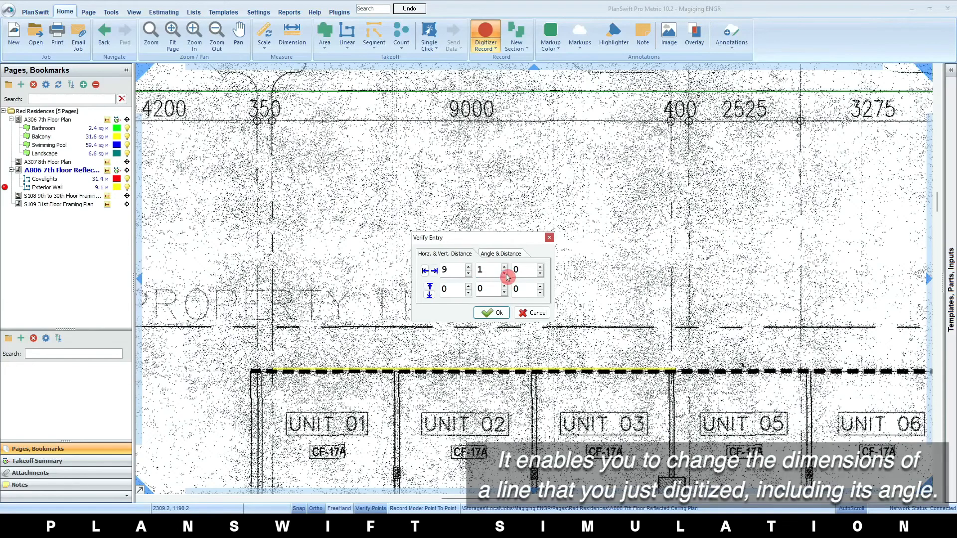
left_click(504, 273)
left_click(530, 270)
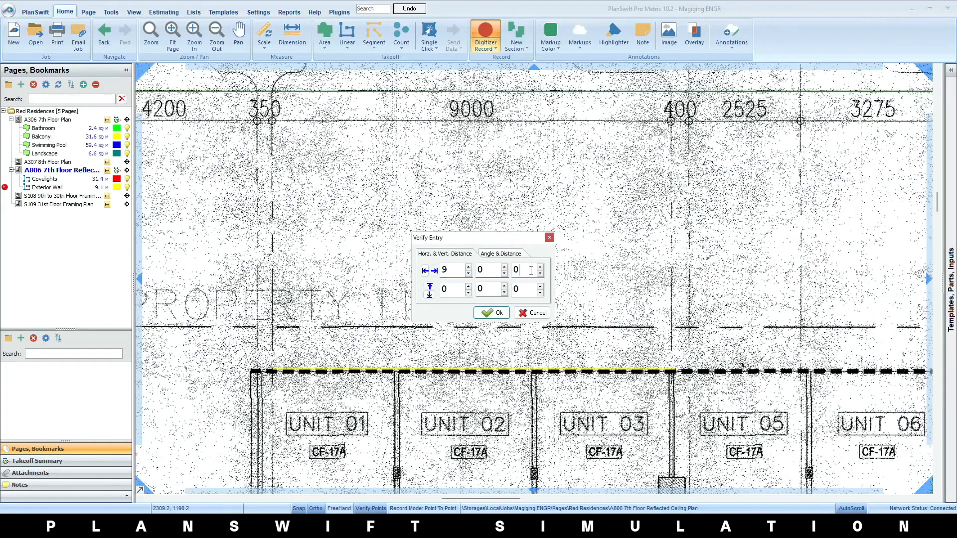
left_click(491, 312)
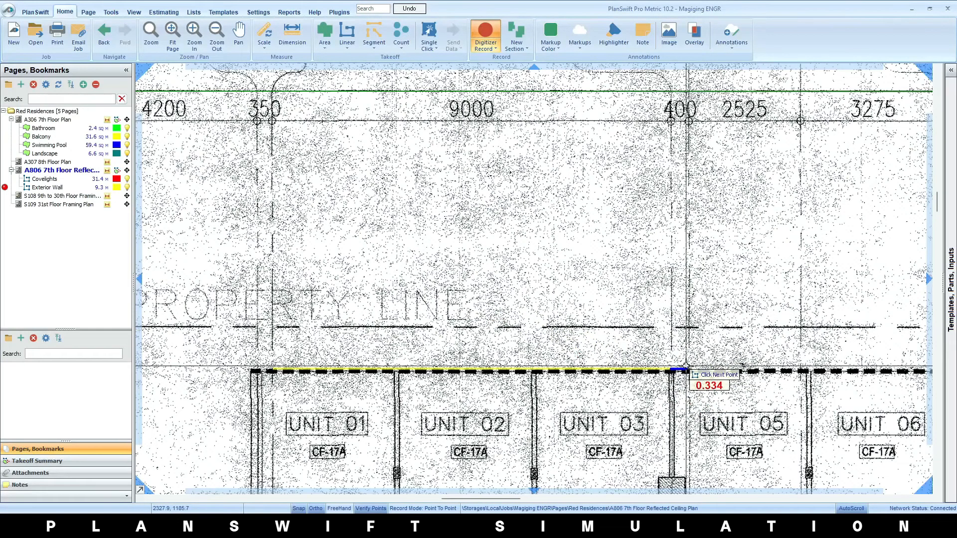
right_click(687, 330)
left_click(699, 349)
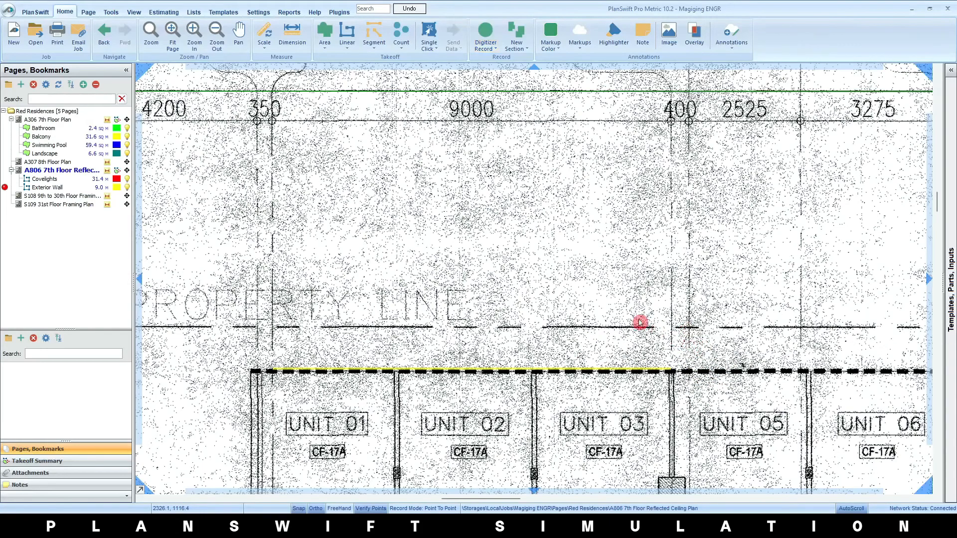
- Resume recording Exterior Wall, add a section above Unit 05, and verify its horizontal distance with 0 as the first value and 6 as the second
left_click(10, 188)
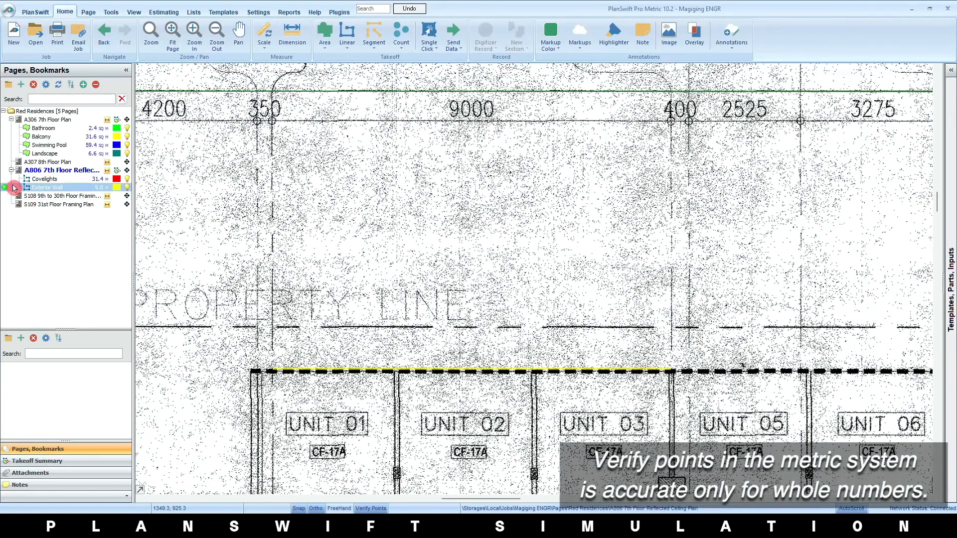
left_click(742, 363)
scroll(742, 363, "down", 2)
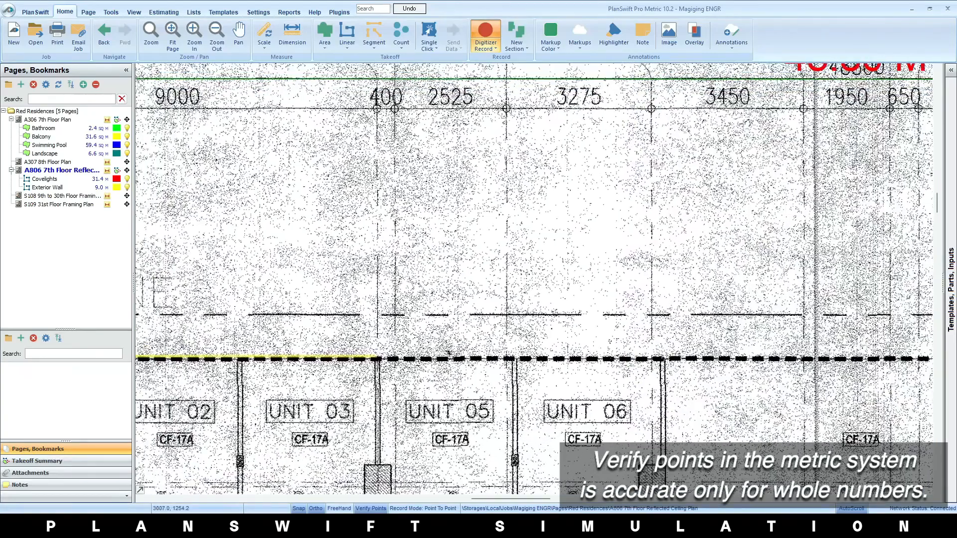
scroll(395, 367, "up", 5)
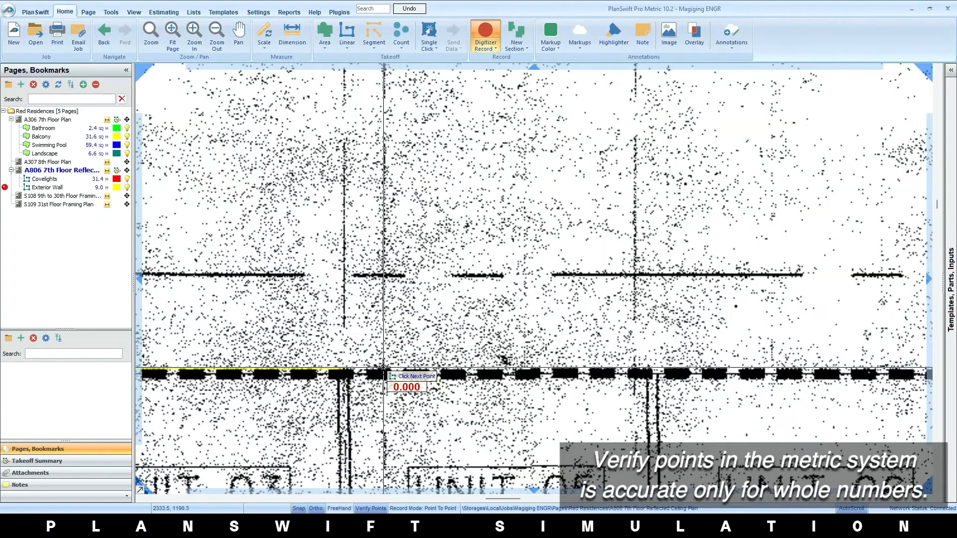
left_click(570, 253)
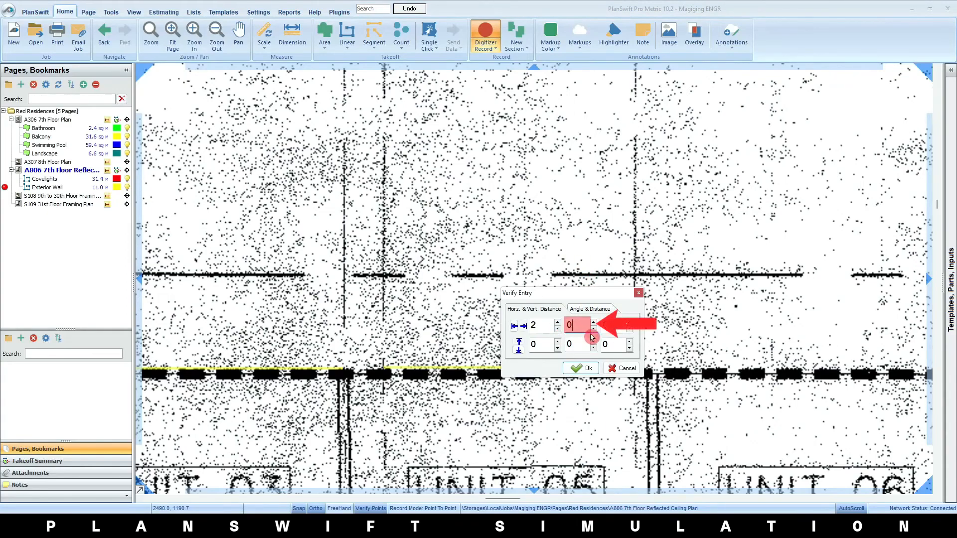
left_click(550, 321)
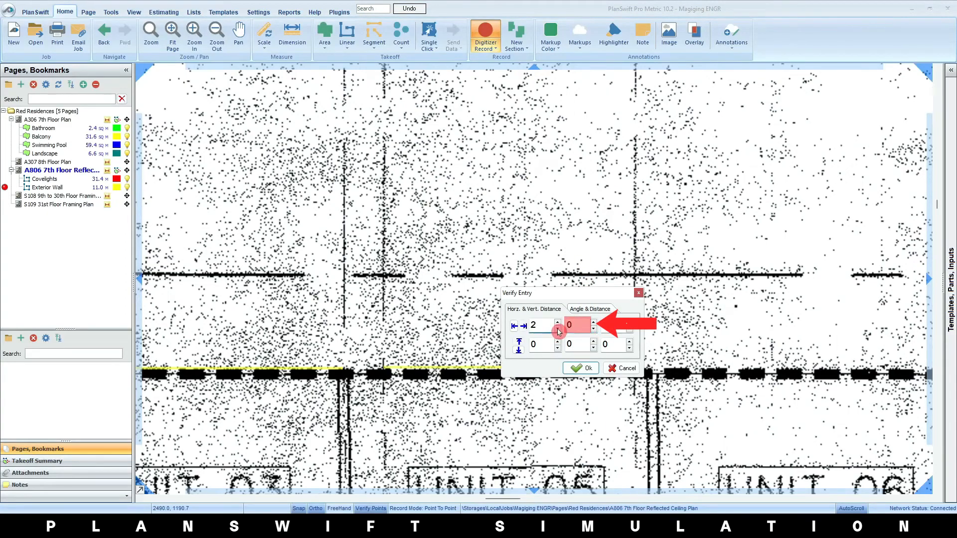
left_click(558, 329)
key("Tab")
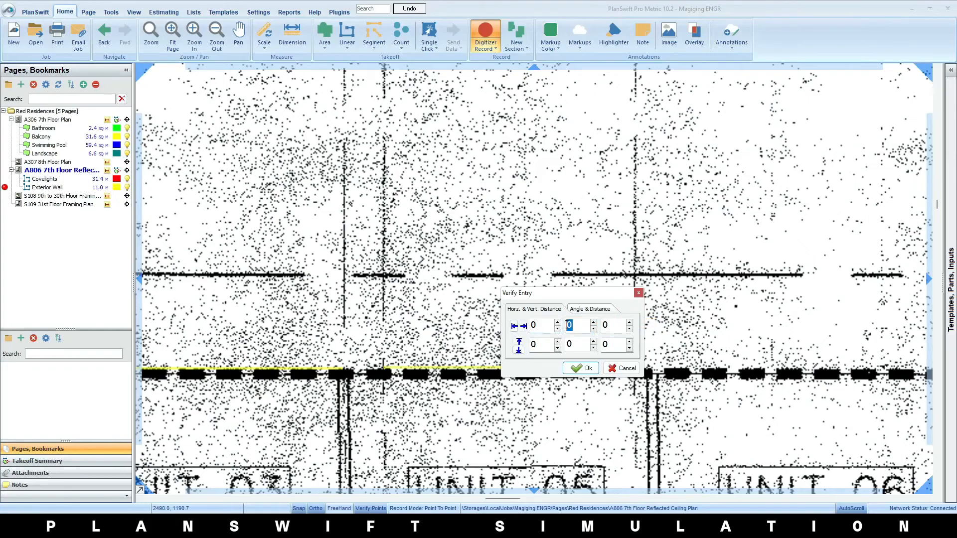
type("6")
key("Tab")
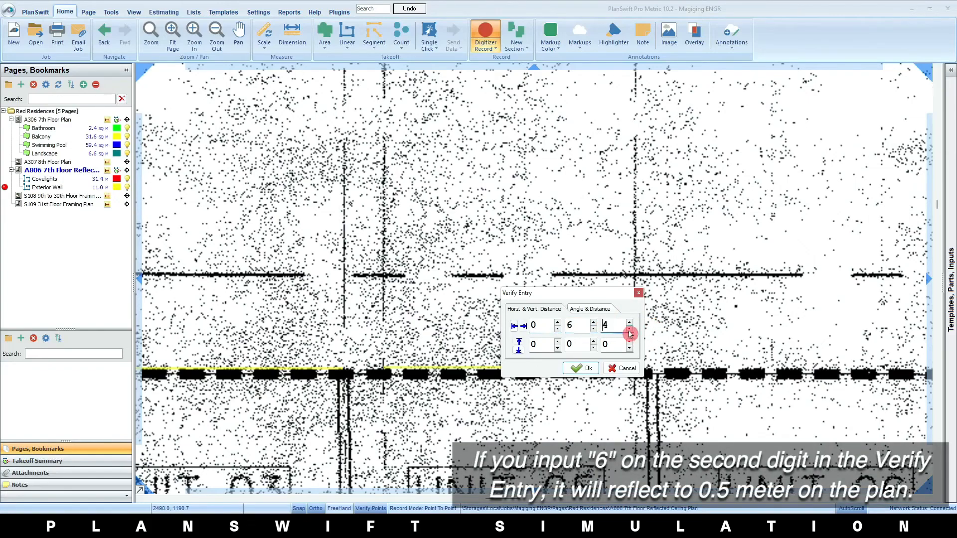
left_click(582, 368)
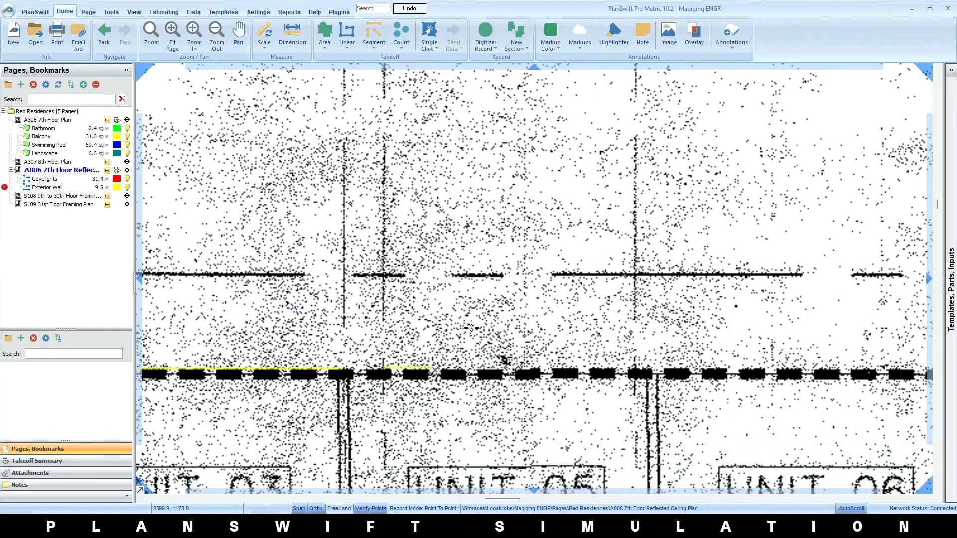
- Measure the length of the Exterior Wall section above Unit 05 with the Dimension tool
left_click(292, 36)
left_click(383, 368)
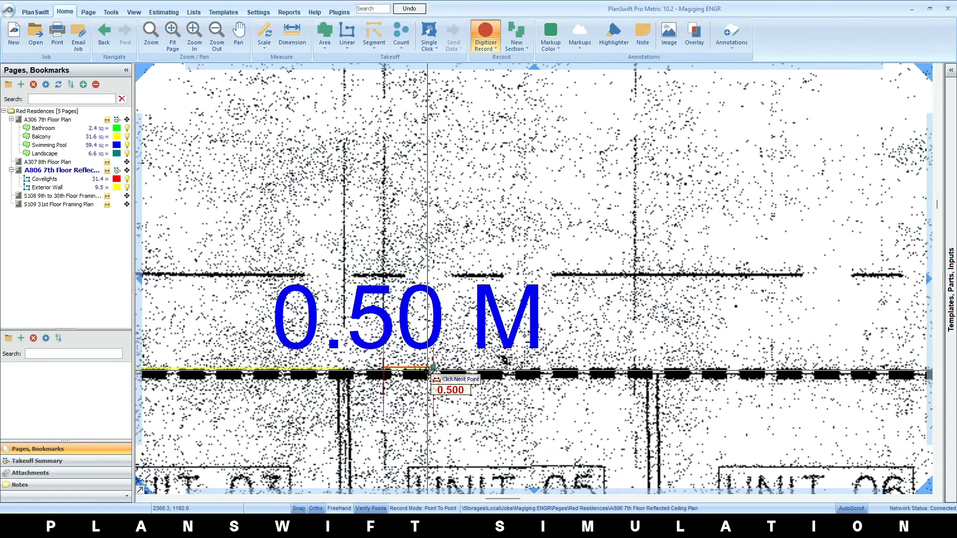
left_click(427, 370)
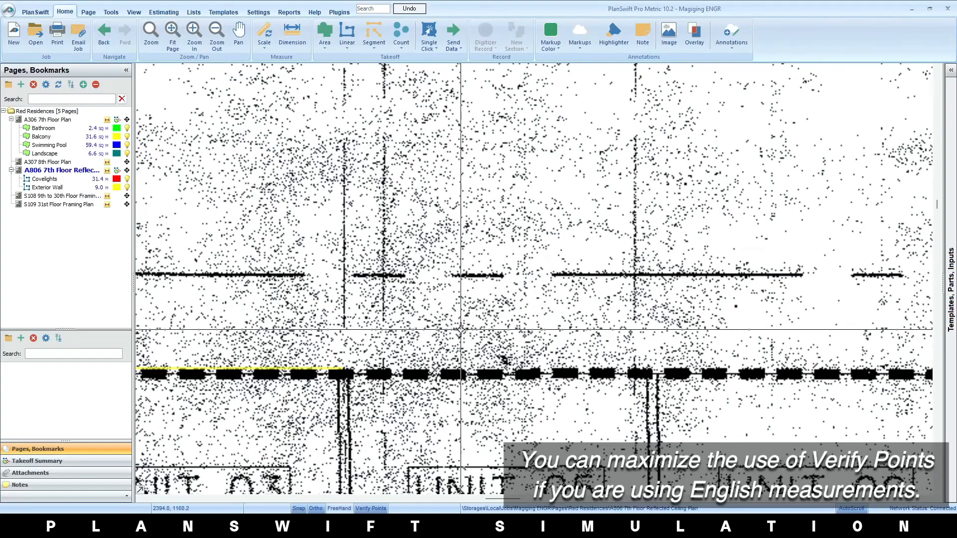
- Start a Metric Wall Area - Segment takeoff for the unit walls and review its name, wall width, wall height and number of wall sides
scroll(461, 329, "down", 6)
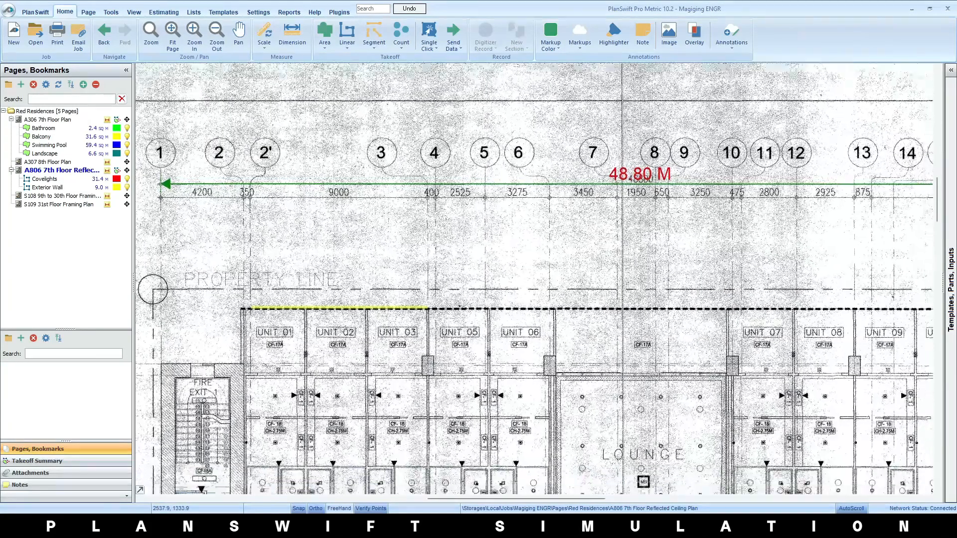
scroll(497, 374, "up", 2)
scroll(497, 373, "down", 3)
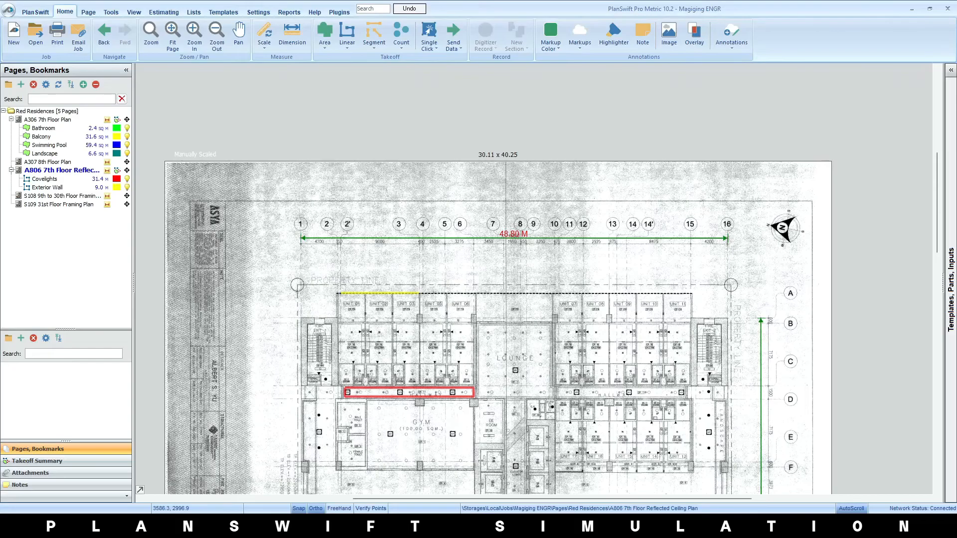
scroll(366, 344, "up", 5)
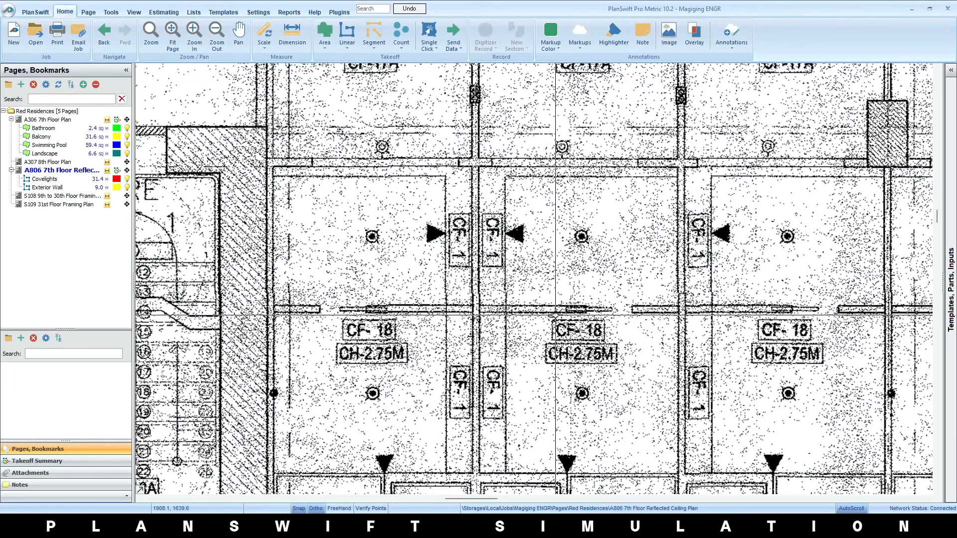
left_click(370, 47)
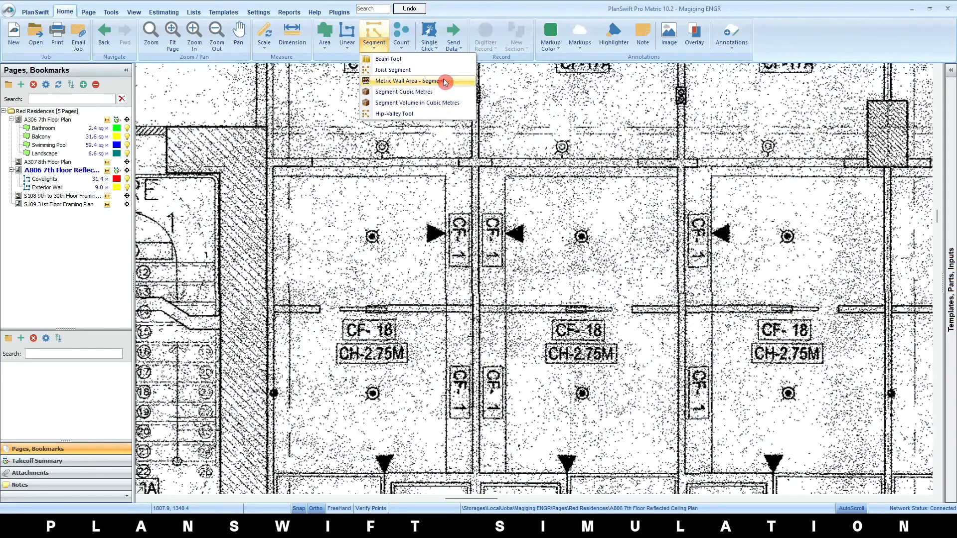
left_click(445, 81)
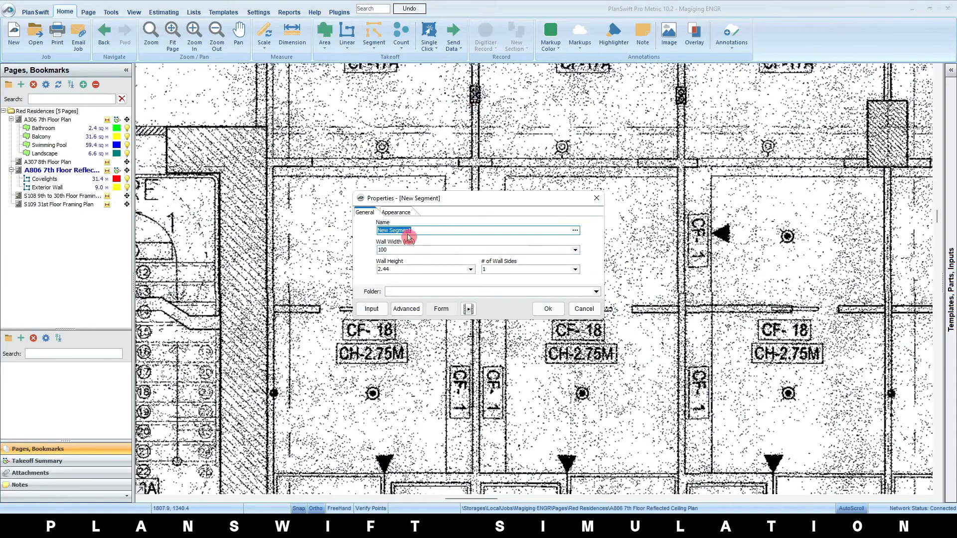
left_click_drag(374, 227, 409, 228)
key("Tab")
key("Tab")
left_click(486, 277)
left_click(502, 269)
- Review the new segment's colour and fill type, keeping blue and Solid, and name it Bedroom Walls
left_click(404, 213)
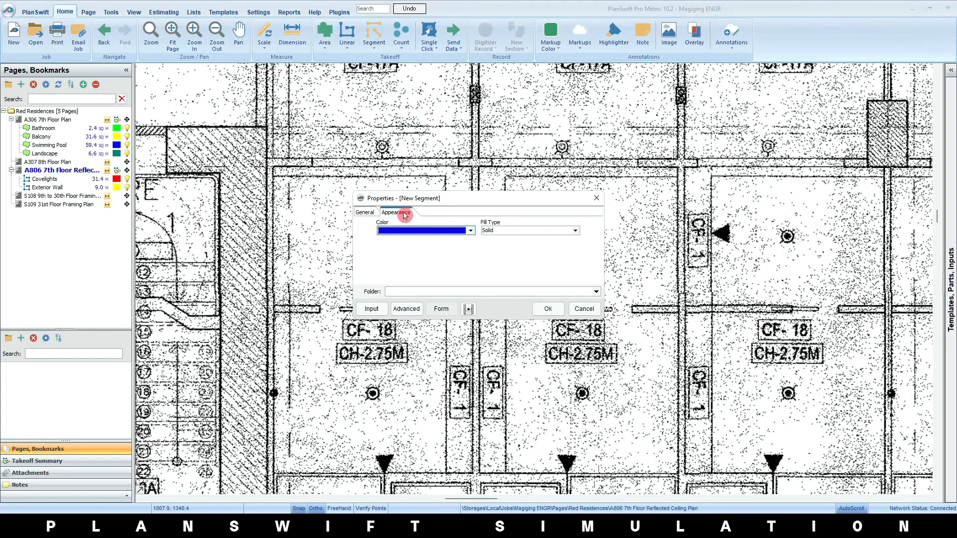
left_click(471, 230)
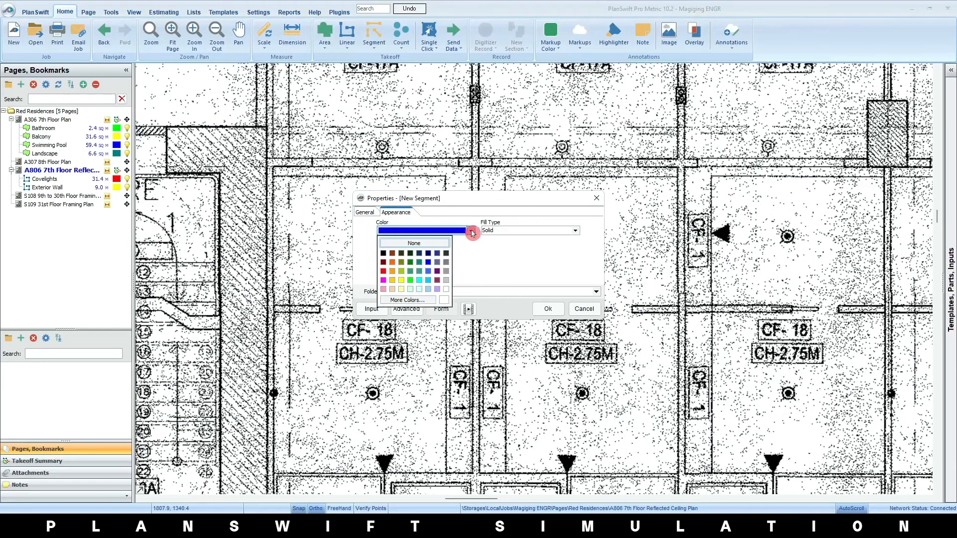
left_click(579, 236)
left_click(578, 239)
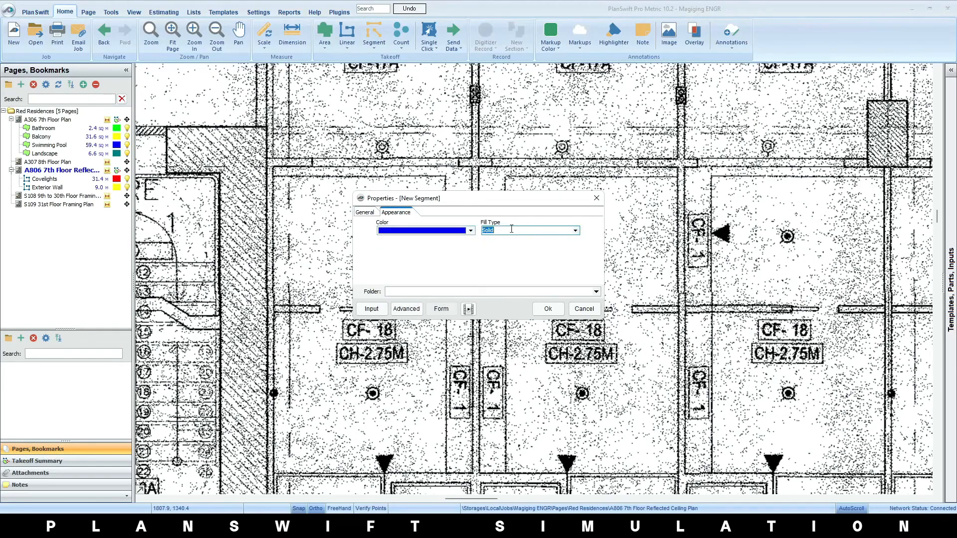
left_click(364, 212)
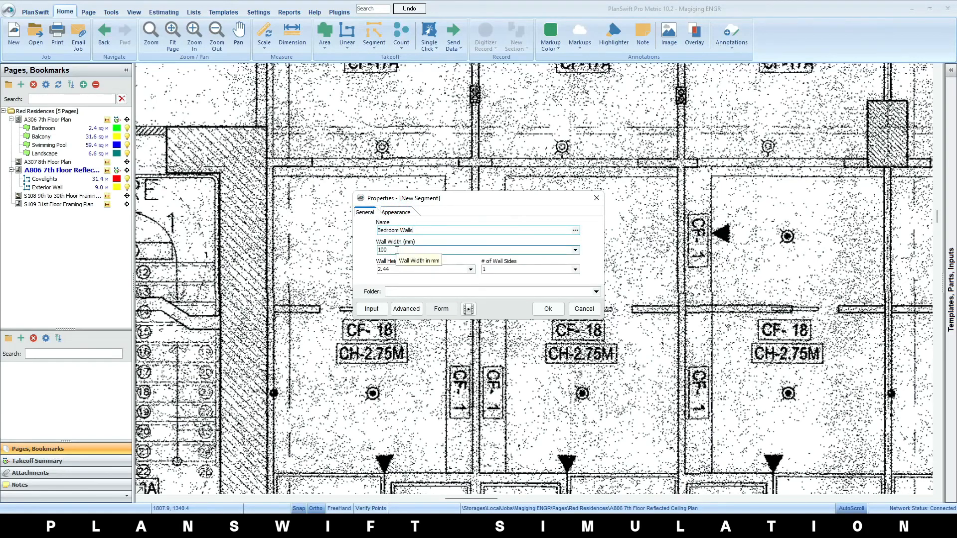
- Set the Bedroom Walls height to 3.0 with 2 wall sides, and begin recording the takeoff
key("Tab")
left_click(403, 259)
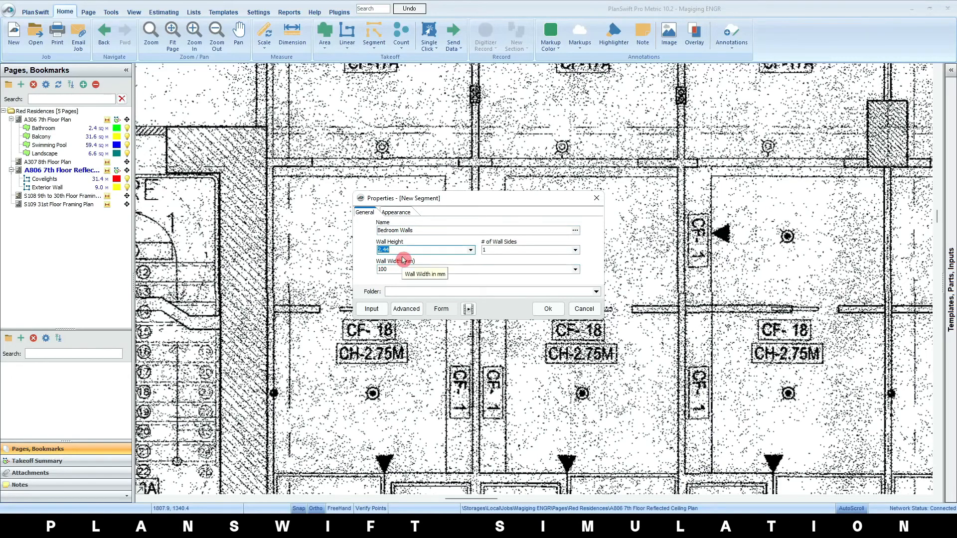
type("3")
key("Return")
left_click(532, 264)
key("shift+Tab")
key("alt+Down")
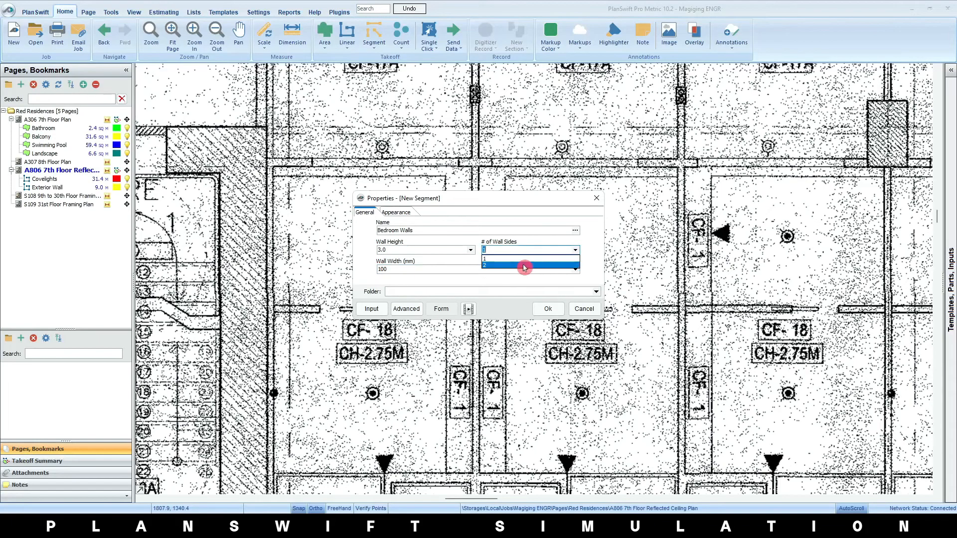
left_click(518, 266)
left_click(547, 309)
- Record the Bedroom Walls sections on both sides of the door opening in Unit 01
scroll(352, 245, "up", 3)
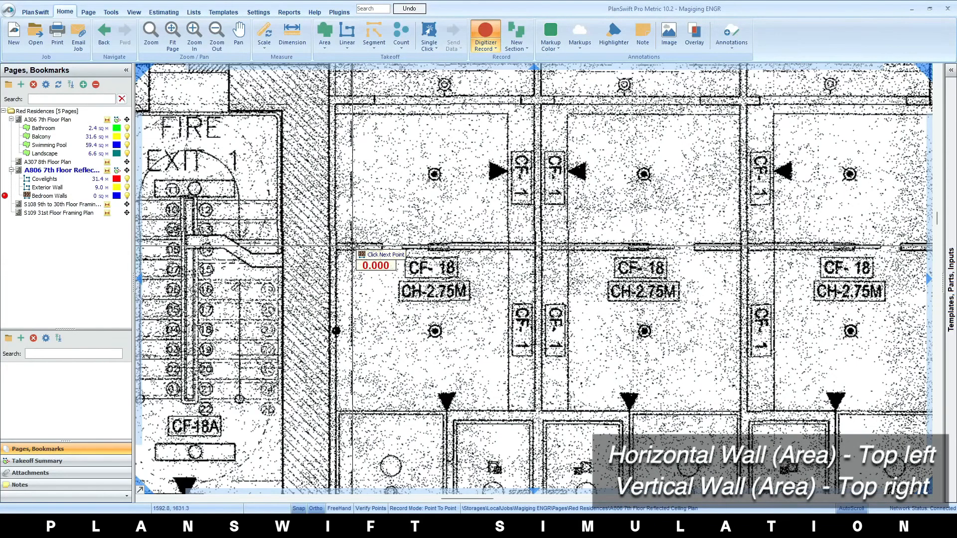
scroll(352, 245, "up", 4)
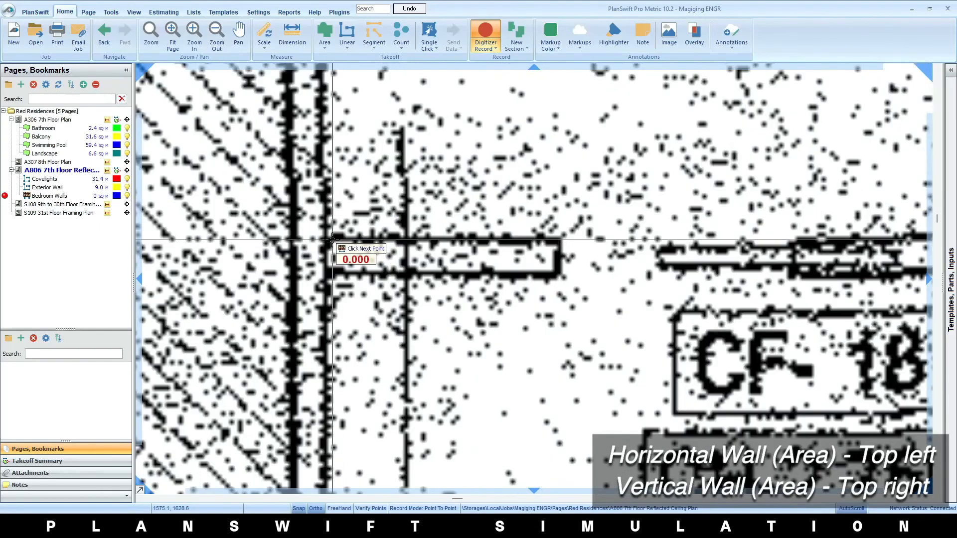
left_click(558, 244)
scroll(544, 293, "down", 3)
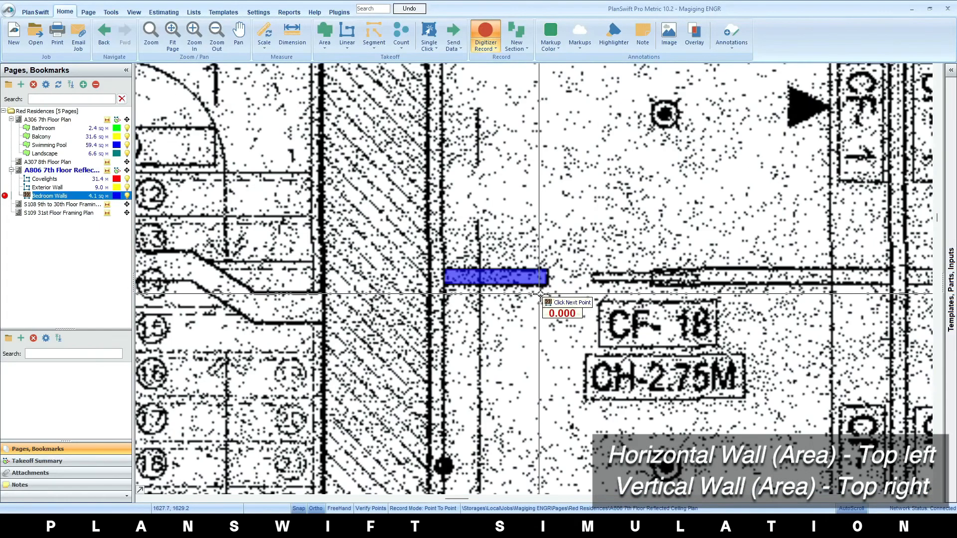
scroll(384, 301, "up", 4)
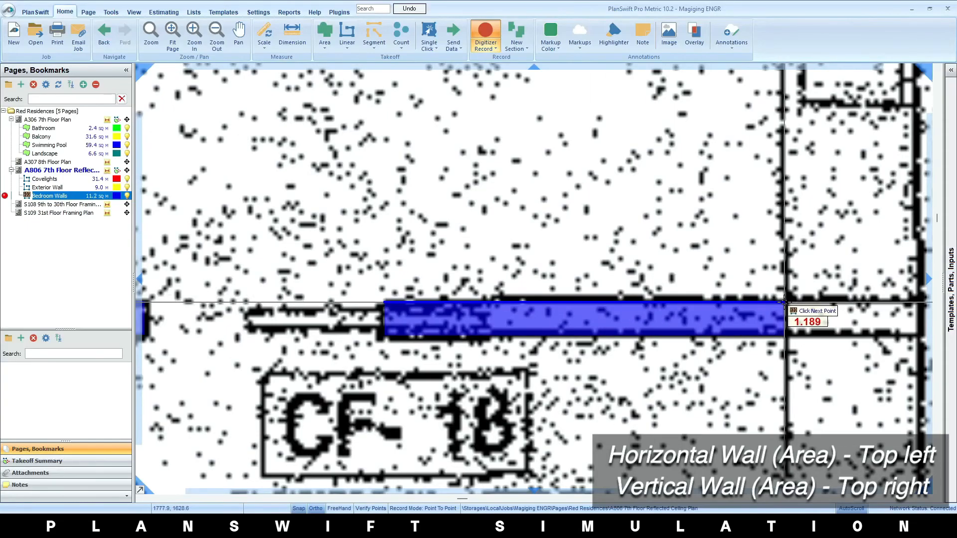
left_click(729, 320)
scroll(737, 329, "down", 3)
scroll(434, 359, "up", 3)
scroll(439, 378, "down", 3)
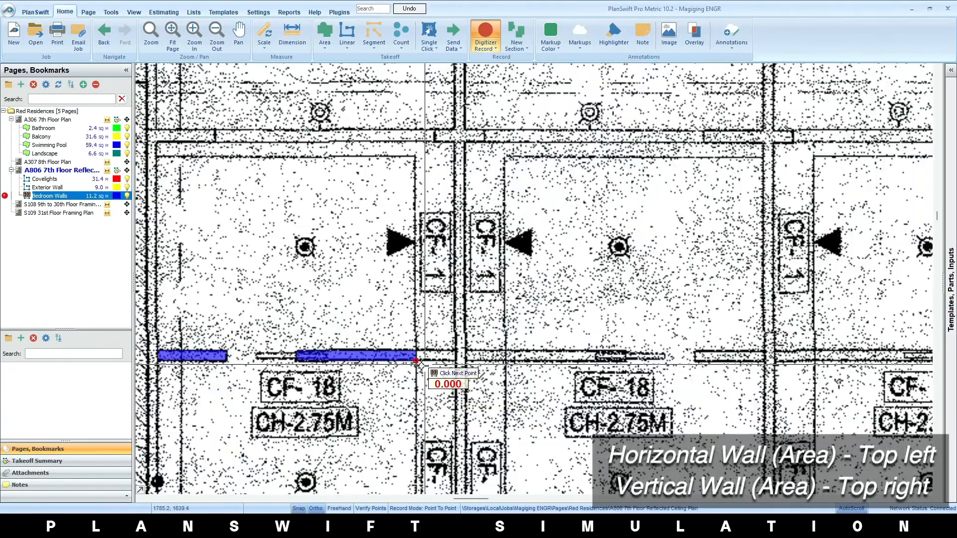
scroll(439, 379, "up", 3)
- Record the two Bedroom Walls sections across Unit 02, one on each side of its door opening
left_click(451, 345)
scroll(451, 346, "up", 3)
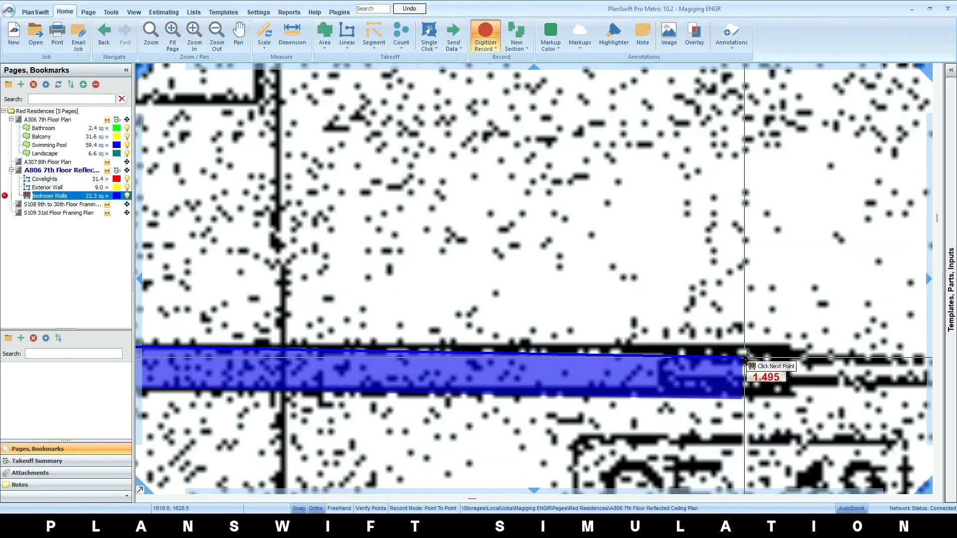
left_click(746, 357)
scroll(289, 345, "down", 3)
scroll(299, 342, "up", 3)
left_click(488, 326)
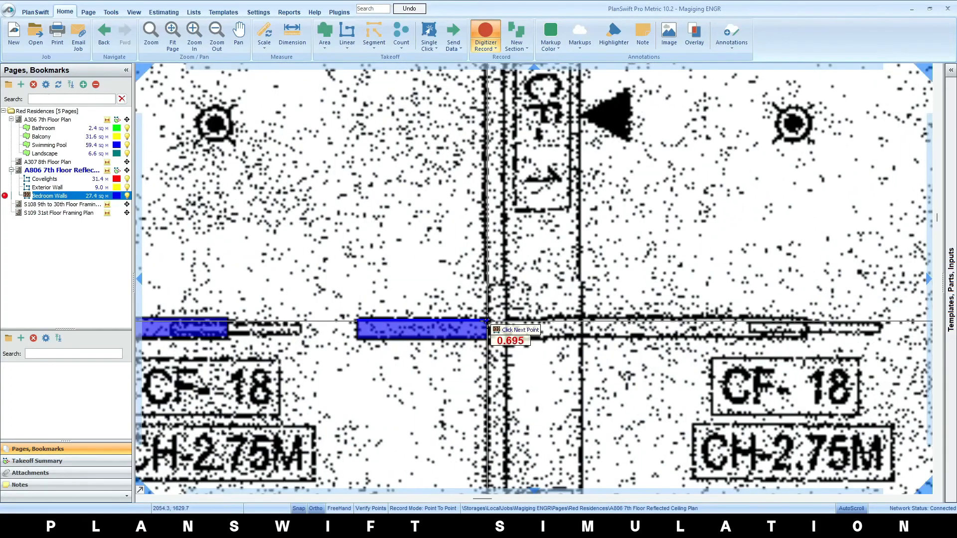
- Record the long and short Bedroom Walls sections on either side of Unit 03's door opening
left_click(507, 327)
left_click(793, 326)
scroll(793, 329, "down", 3)
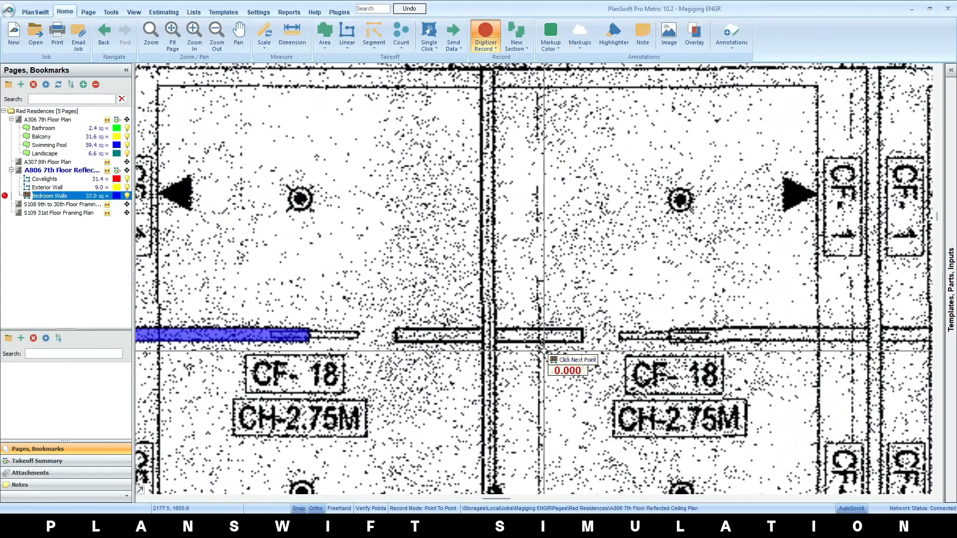
scroll(548, 355, "up", 4)
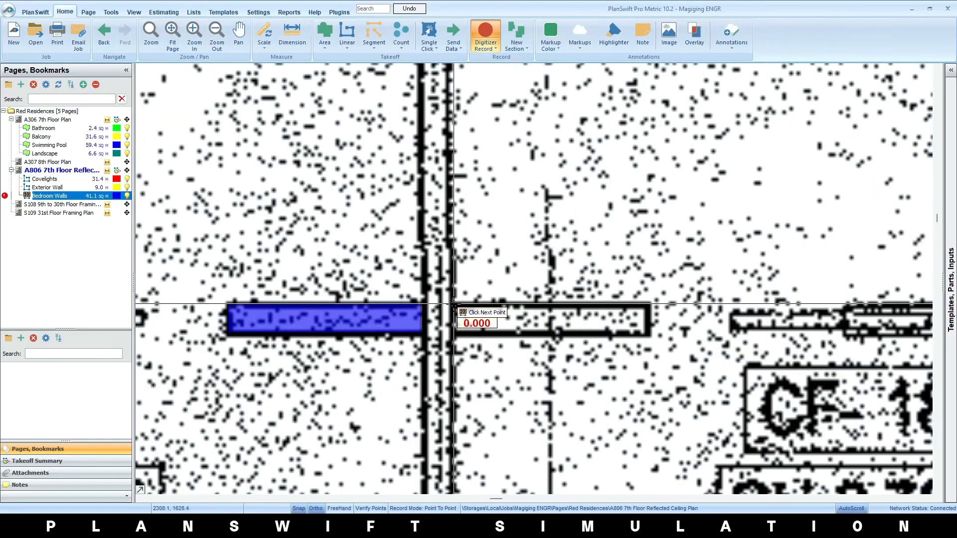
- Record Unit 05's short Bedroom Walls section and the long one reaching the Unit 06 party wall
left_click(649, 310)
scroll(648, 319, "down", 3)
scroll(682, 361, "up", 4)
left_click(401, 334)
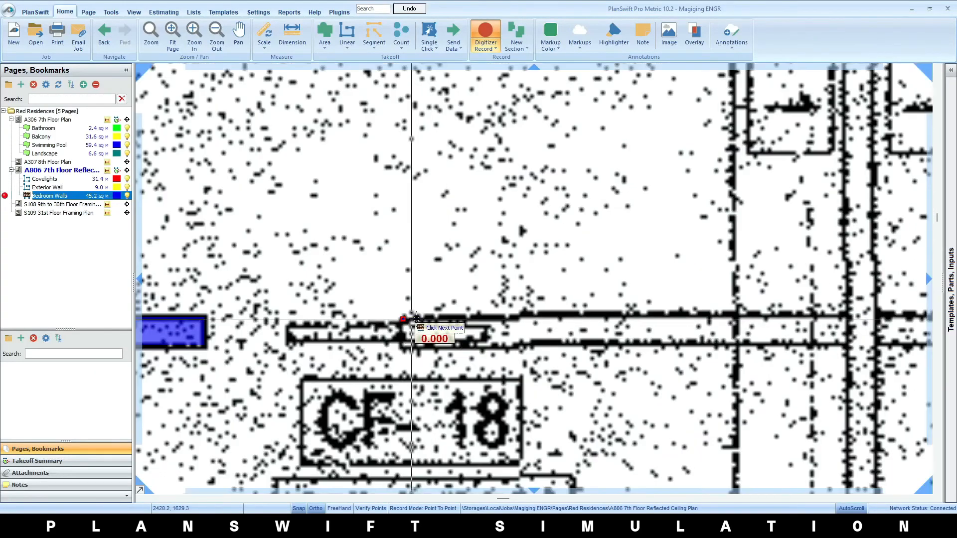
left_click(844, 332)
- Record the long and short Bedroom Walls sections across Unit 06
scroll(752, 366, "down", 3)
scroll(472, 345, "up", 4)
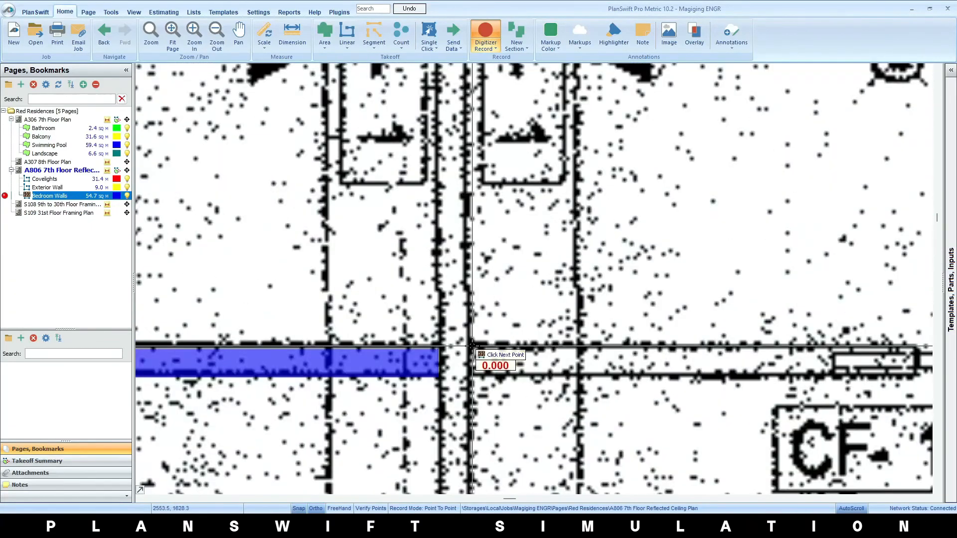
left_click(924, 358)
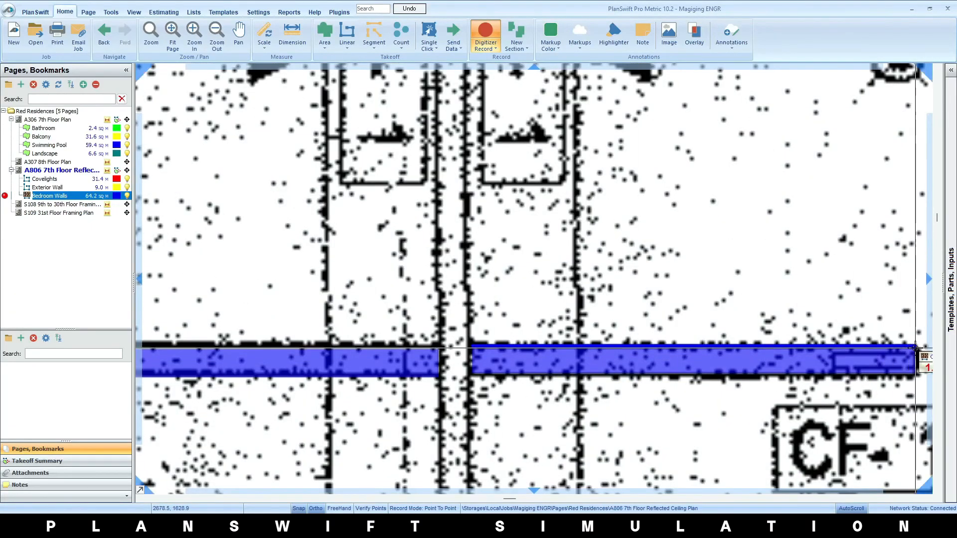
scroll(561, 331, "down", 3)
scroll(562, 331, "up", 4)
left_click(562, 331)
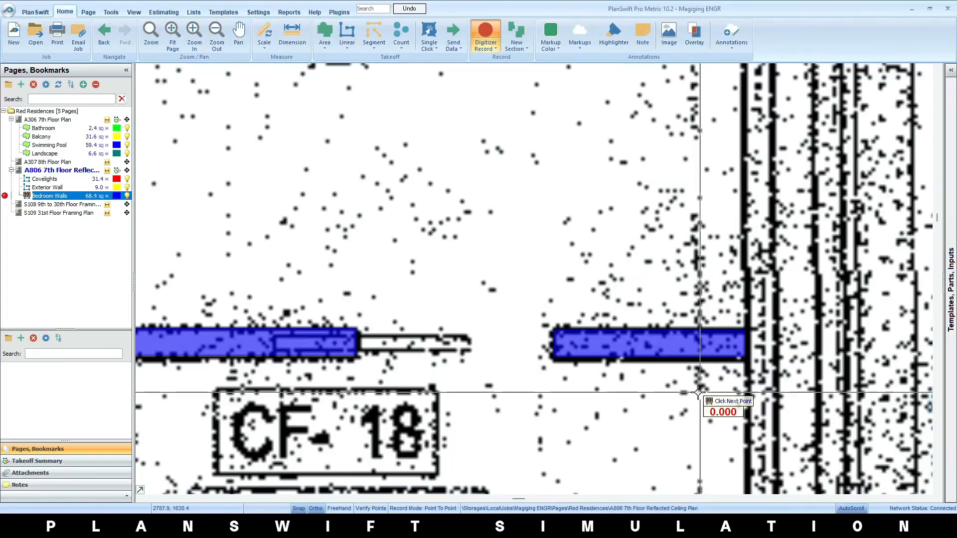
- Stop recording Bedroom Walls and check its total area in the takeoff list
scroll(726, 438, "down", 3)
right_click(670, 392)
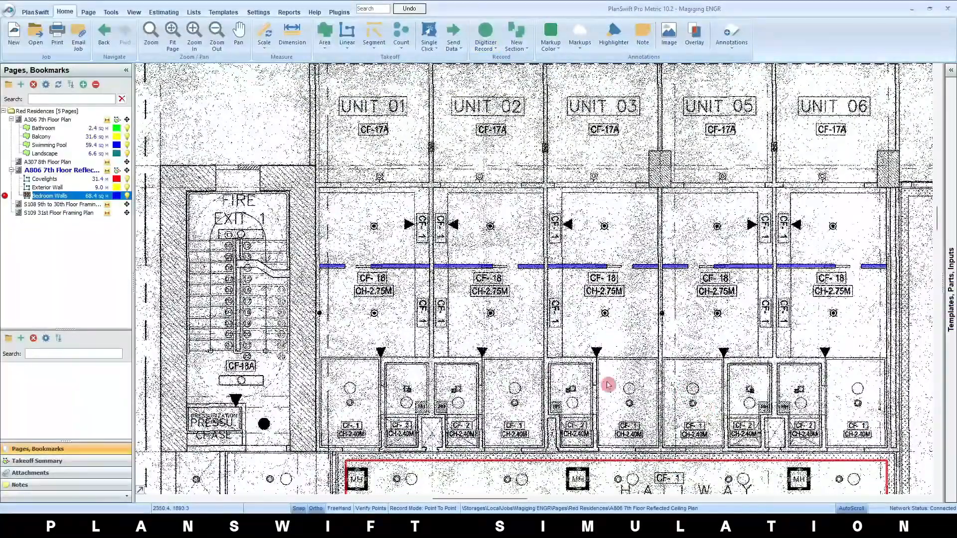
left_click(117, 202)
left_click(99, 197)
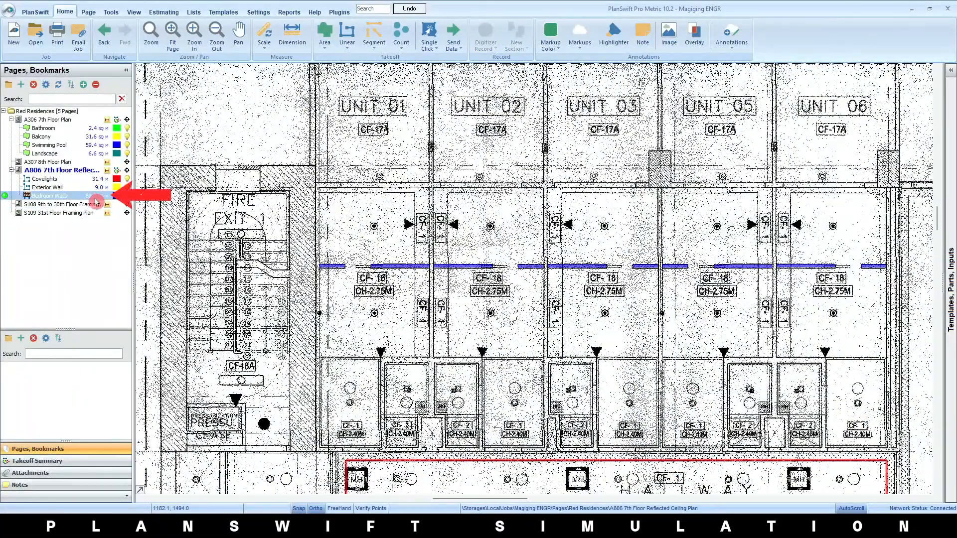
left_click(107, 244)
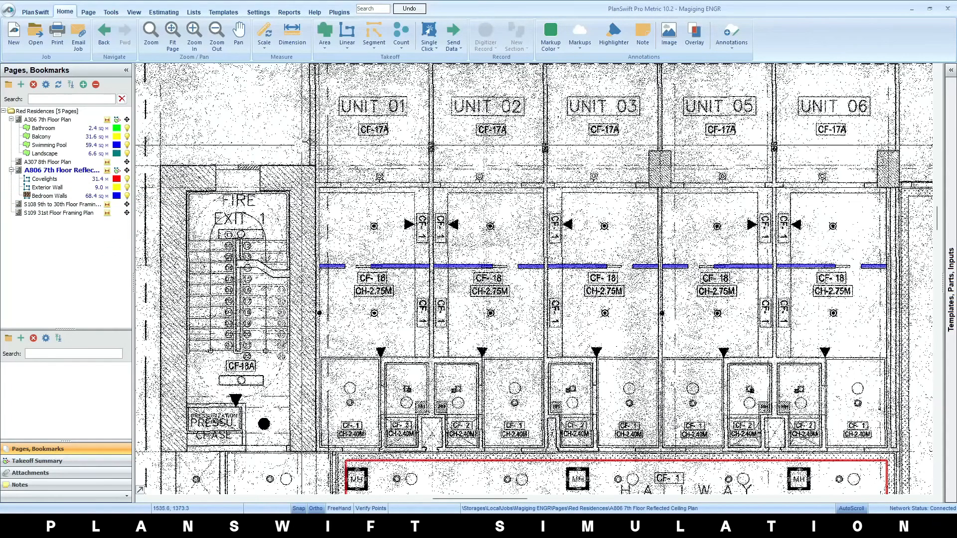
- Create a new segment takeoff named Sample Segment with a magenta solid fill
left_click(379, 34)
type("Sample Segment")
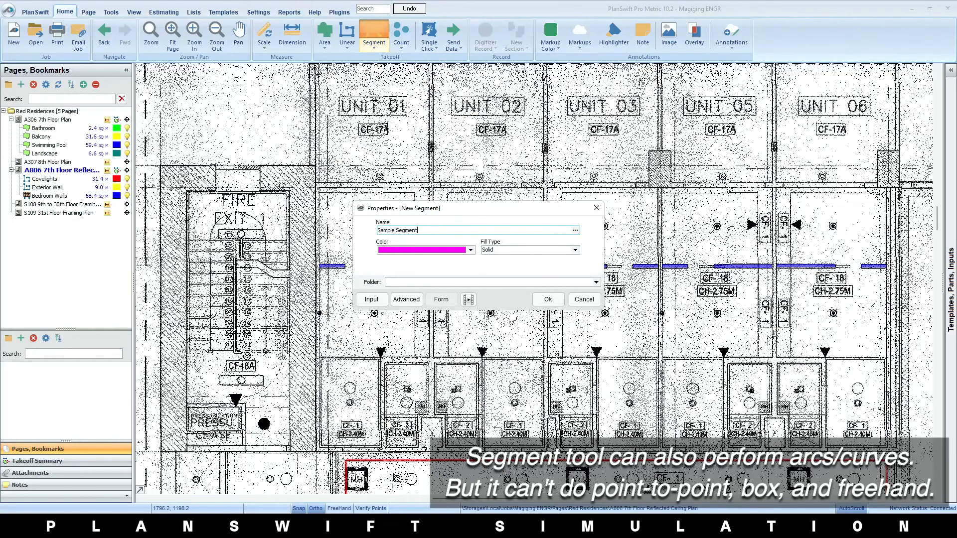
left_click(555, 302)
- Draw a small circle out of two arcs with Sample Segment in the lower part of Unit 02
scroll(525, 324, "up", 1)
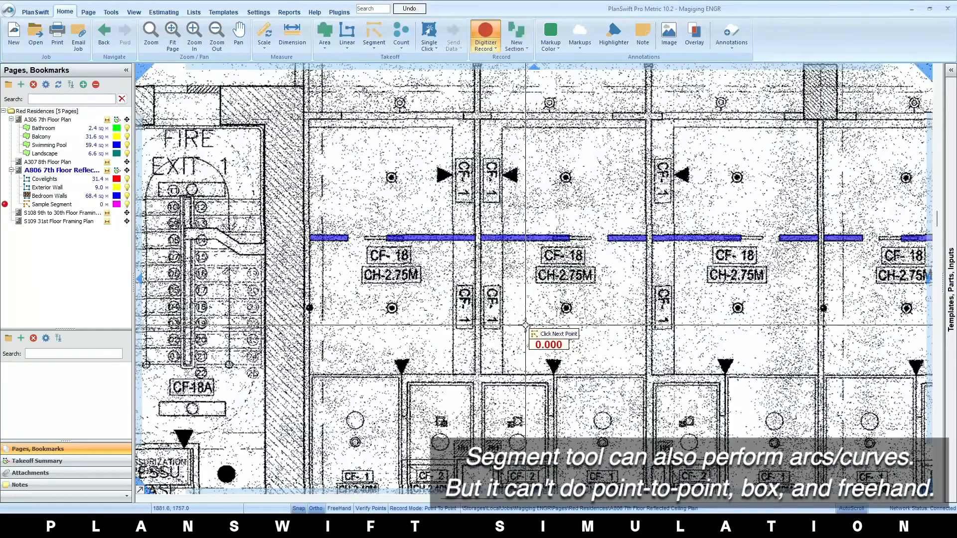
scroll(548, 343, "up", 1)
left_click(535, 324)
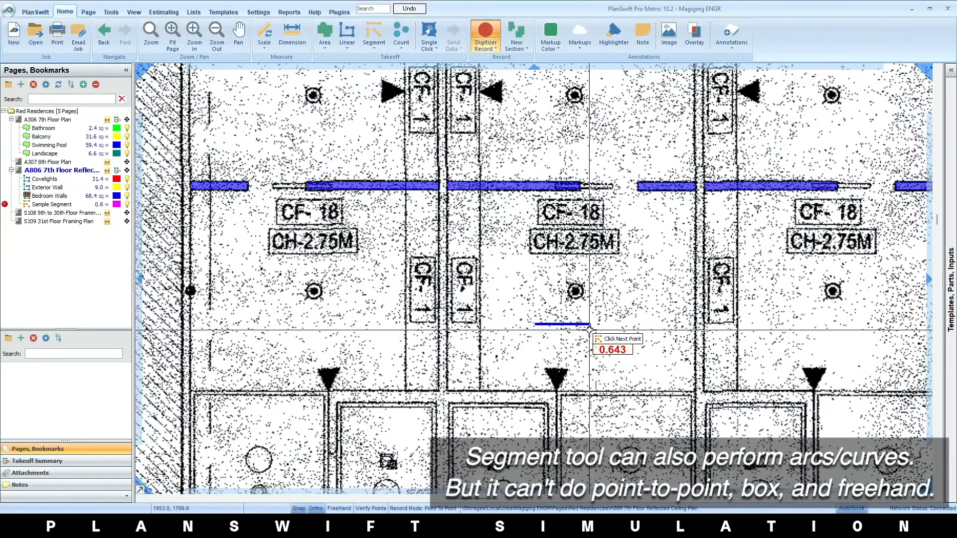
left_click(587, 325)
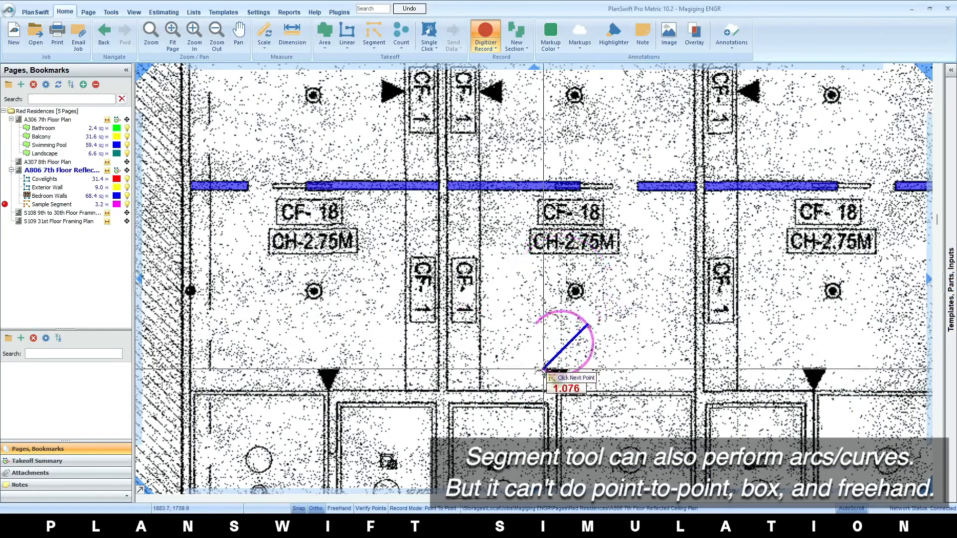
left_click(548, 352)
double_click(548, 349)
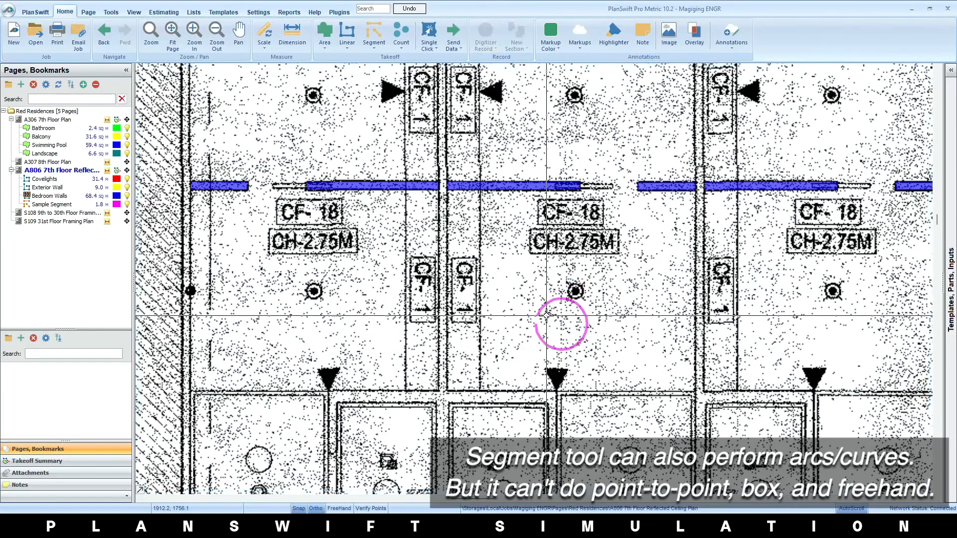
- Delete the Sample Segment takeoff and confirm its removal
key("Delete")
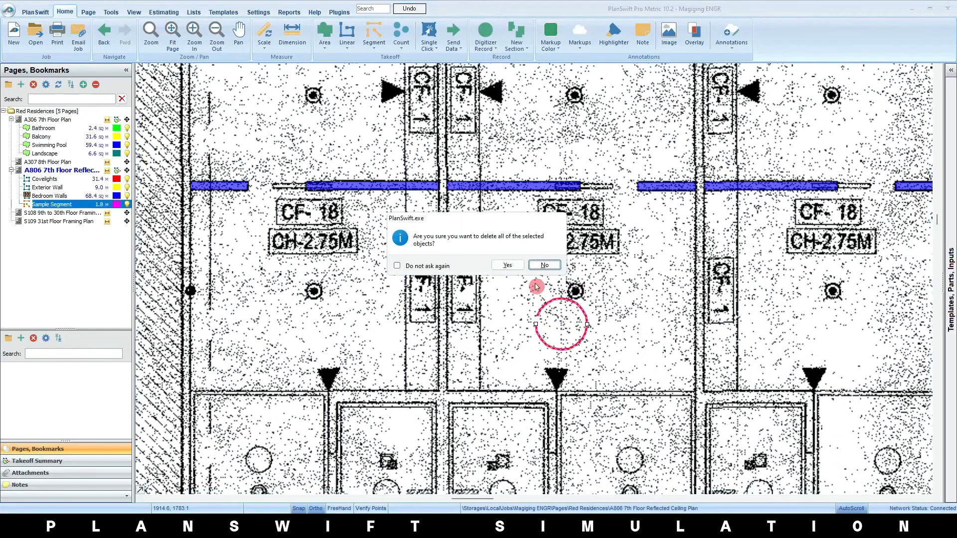
left_click(509, 268)
left_click(502, 314)
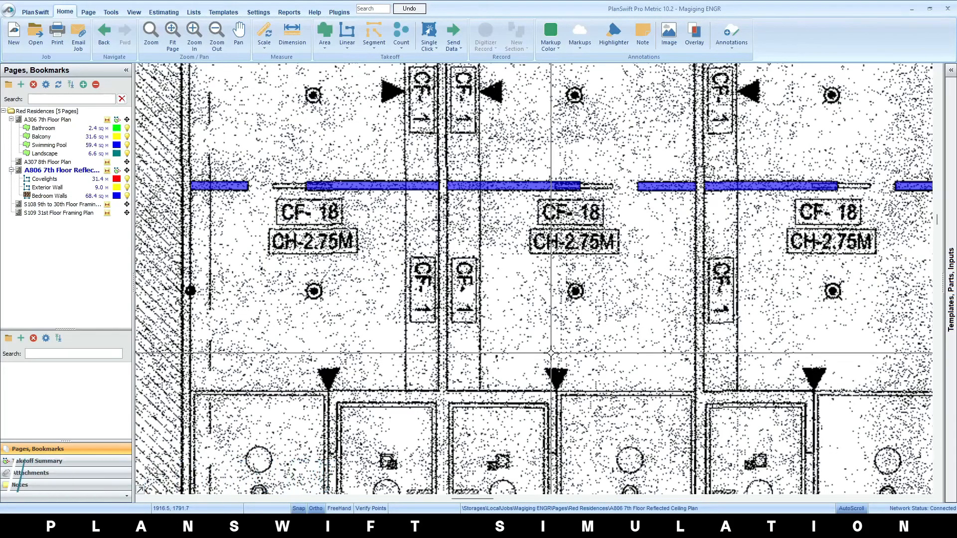
- Create a new count takeoff named Manholes with the Square shape
scroll(550, 353, "down", 5)
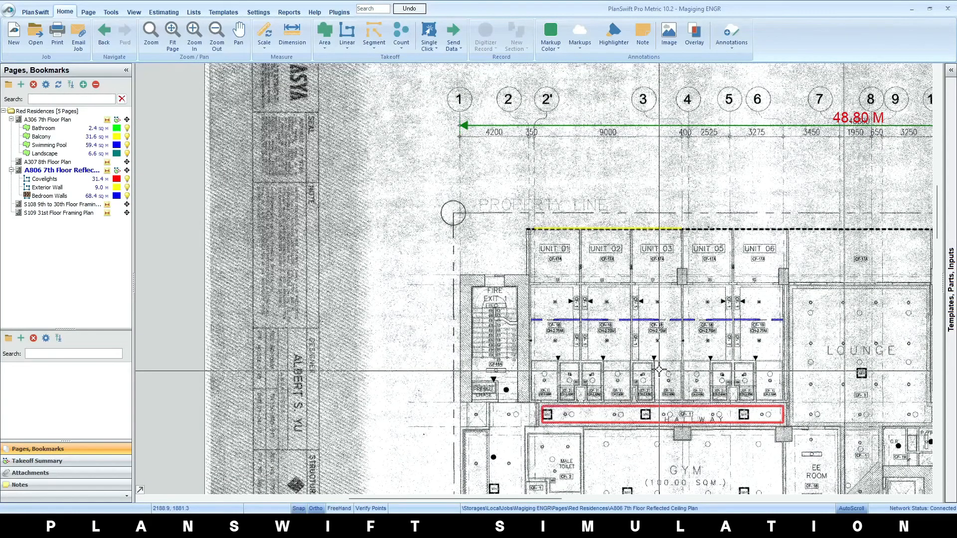
scroll(659, 369, "down", 3)
scroll(476, 308, "up", 5)
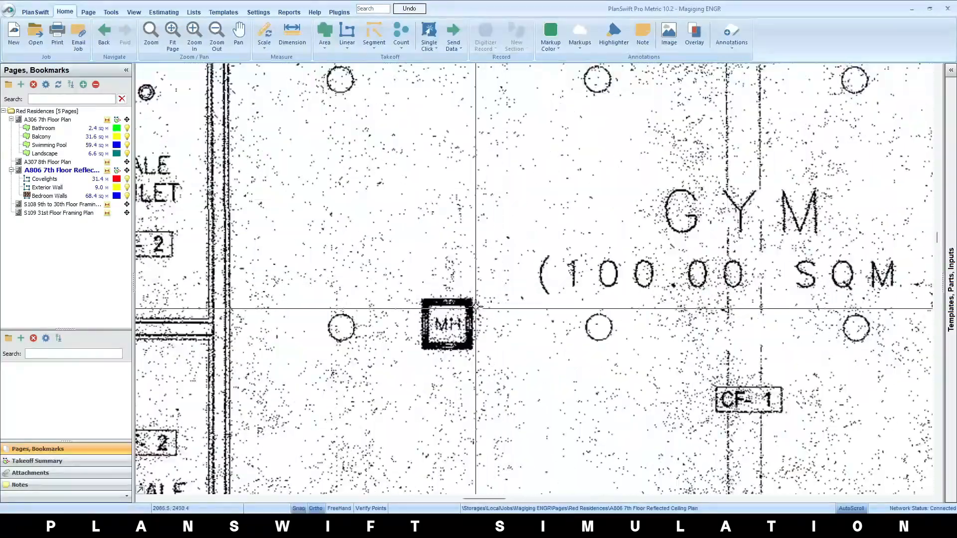
scroll(474, 349, "down", 3)
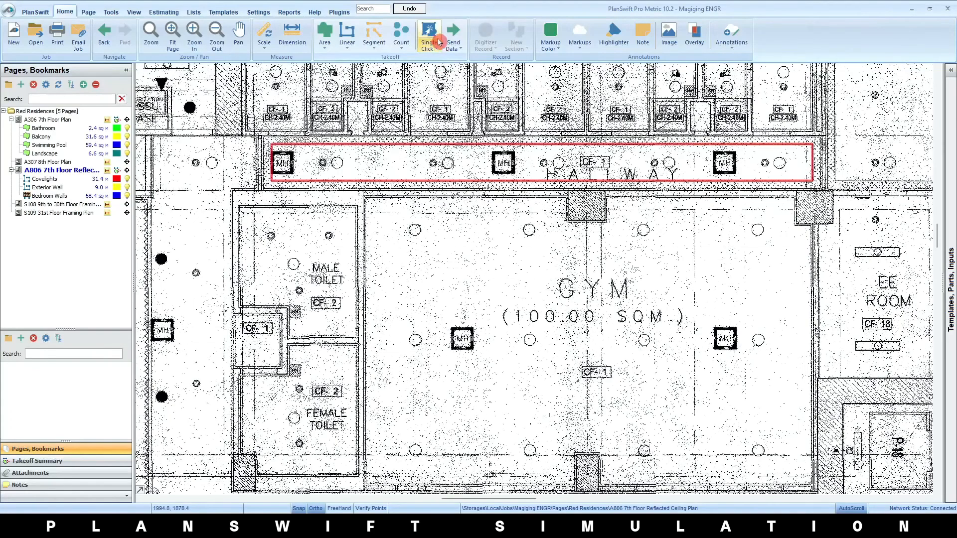
left_click(406, 34)
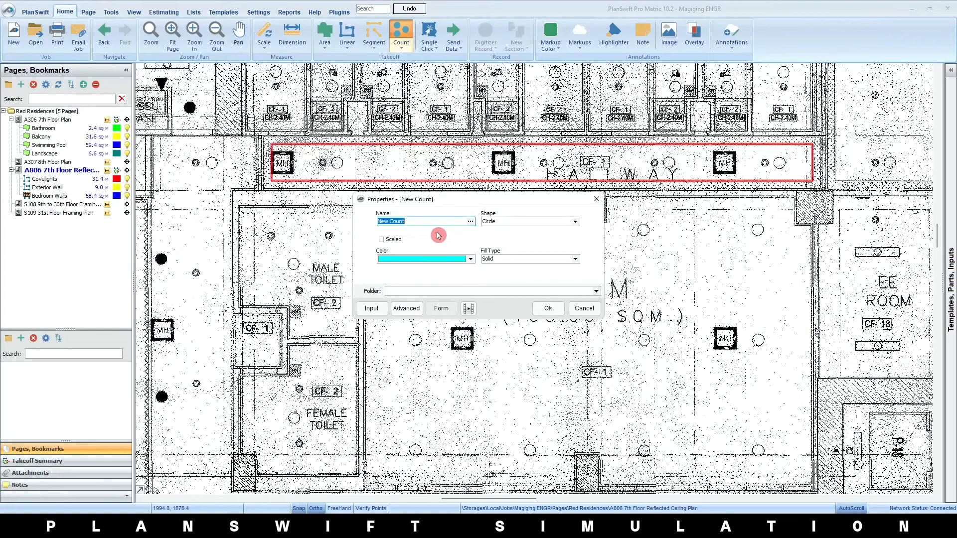
type("Manholes")
left_click(578, 221)
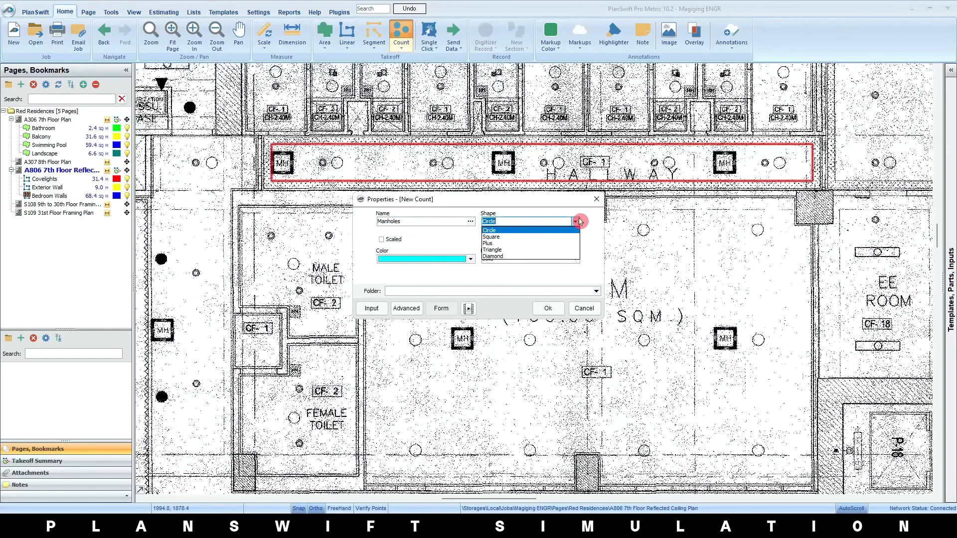
left_click(517, 237)
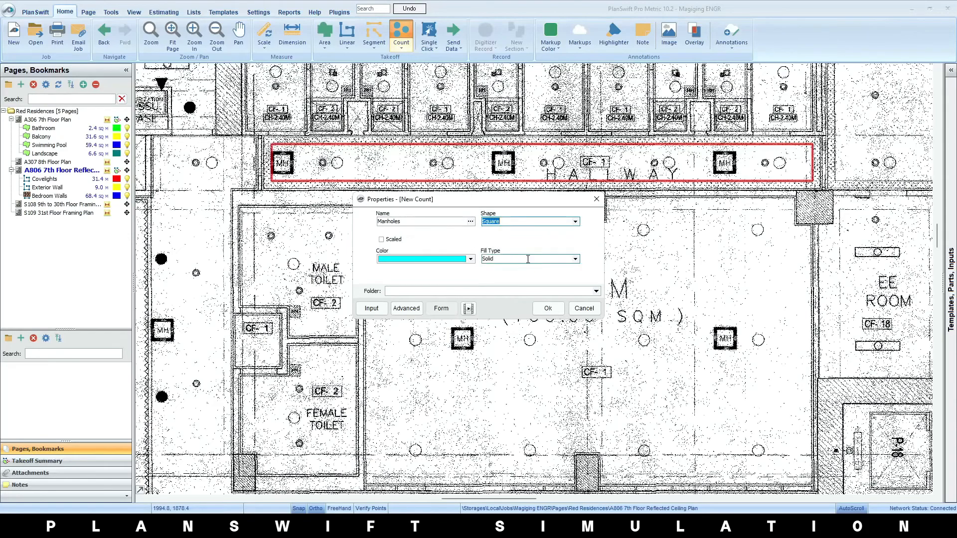
left_click(549, 309)
- Count the manholes in the west hallway, side corridor, gym and lounge, plus the first two in the east hallway
scroll(446, 255, "up", 3)
left_click(447, 257)
left_click(667, 257)
left_click(890, 257)
left_click(327, 424)
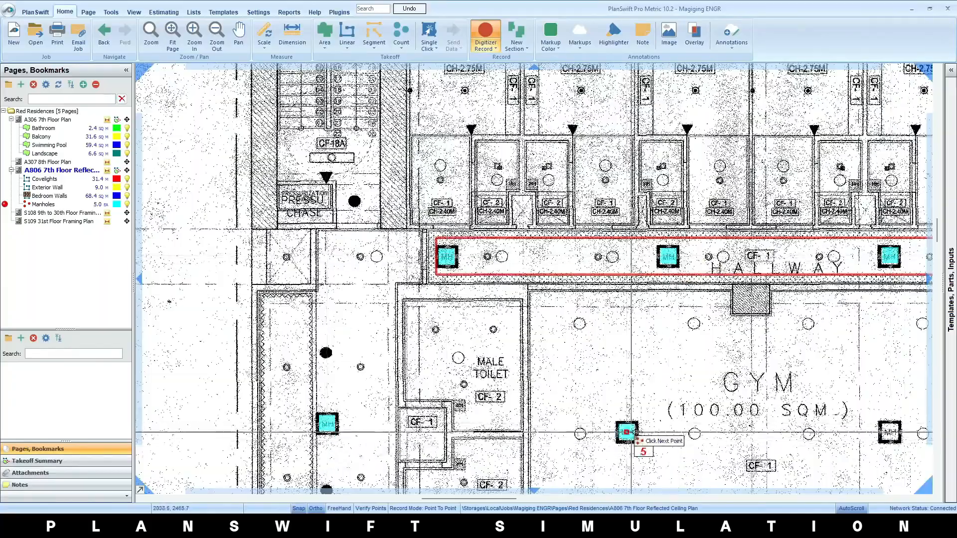
scroll(627, 432, "down", 5)
scroll(438, 252, "up", 5)
left_click(387, 312)
left_click(164, 308)
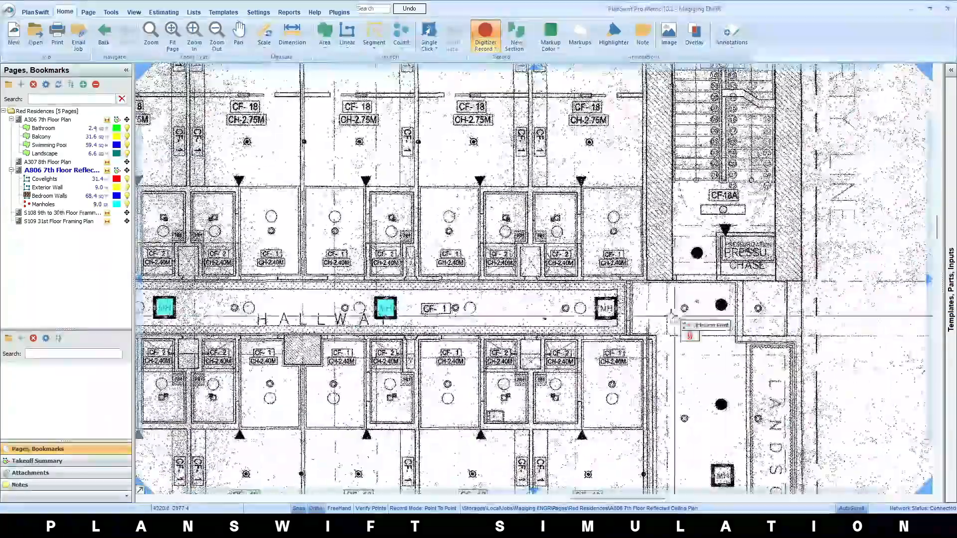
- Count the remaining manholes in the east hallway, elevator lobby, rooms south of it and the corridor beside the Function Room
scroll(703, 321, "down", 5)
scroll(597, 395, "up", 3)
left_click(278, 186)
scroll(549, 324, "up", 2)
left_click(531, 222)
left_click(310, 221)
left_click(530, 391)
left_click(752, 221)
scroll(752, 222, "down", 3)
left_click(566, 199)
left_click(566, 278)
left_click(451, 199)
scroll(579, 350, "up", 2)
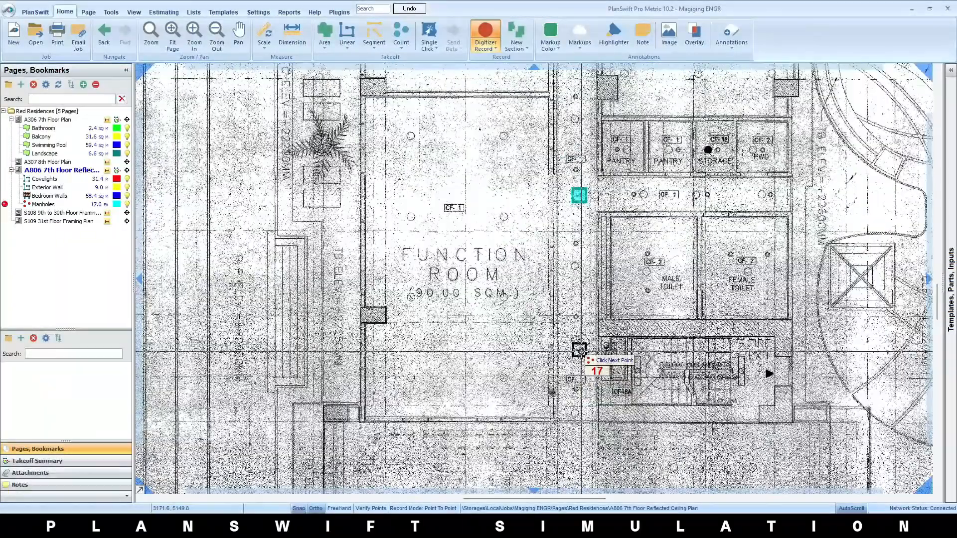
left_click(579, 350)
- Stop recording the Manholes count and check its total in the takeoff list
scroll(579, 350, "down", 4)
scroll(571, 352, "up", 2)
right_click(570, 353)
left_click(595, 374)
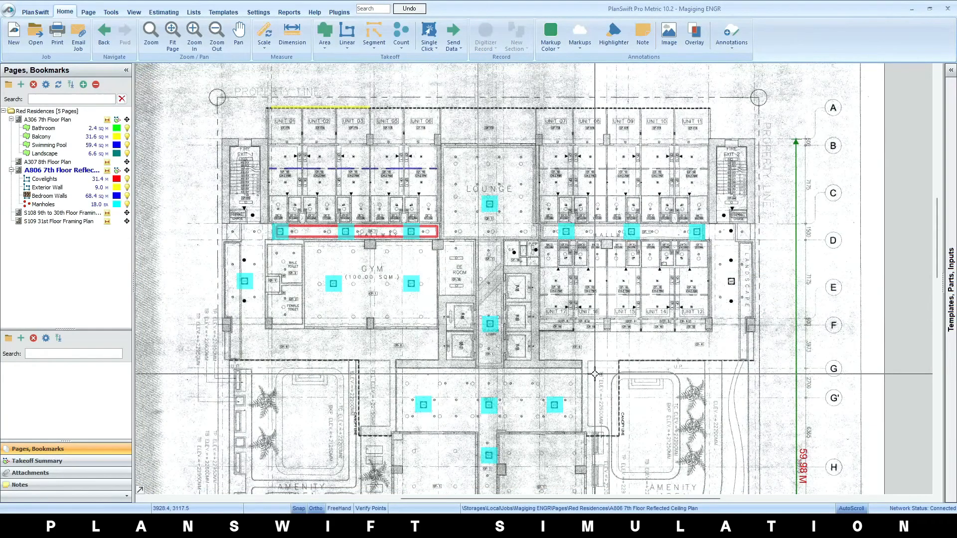
left_click(94, 205)
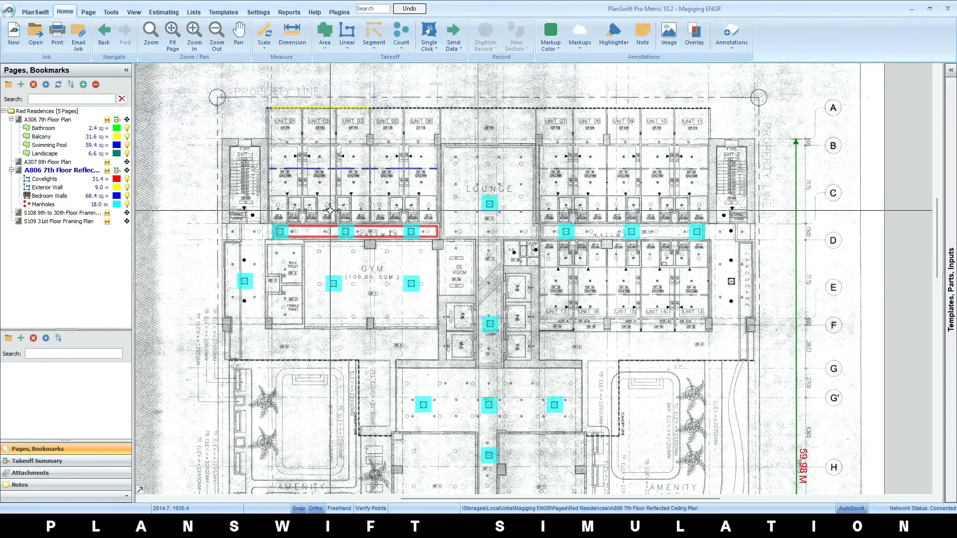
left_click(6, 180)
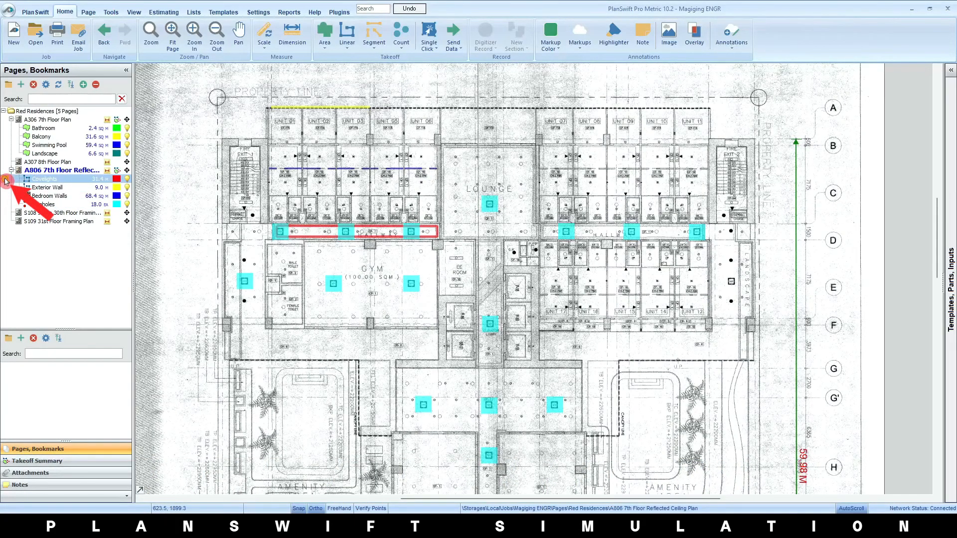
left_click(374, 200)
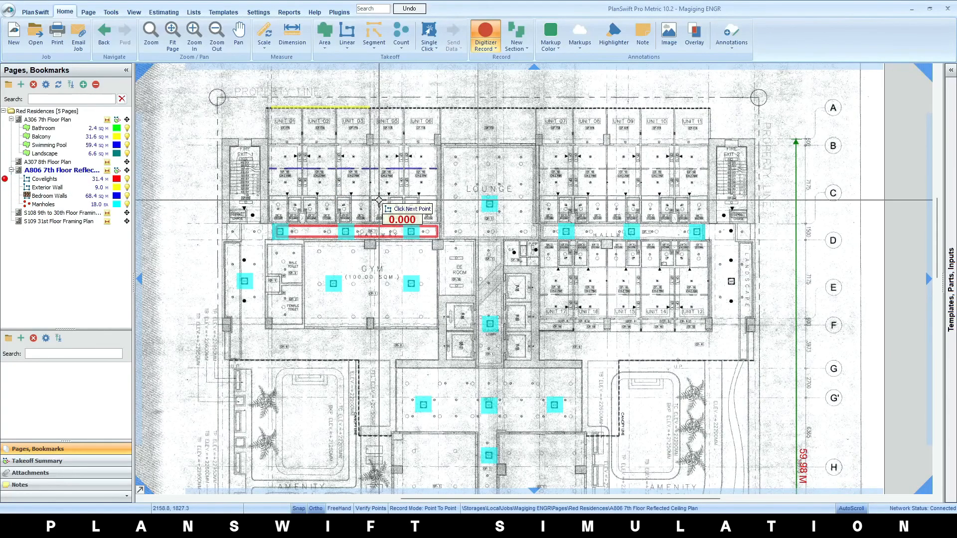
key("Escape")
- Start a new section of the Covelights takeoff and trace the hallway between Units 07–11 and Units 12–17
scroll(378, 239, "up", 5)
scroll(377, 238, "down", 3)
left_click(377, 232)
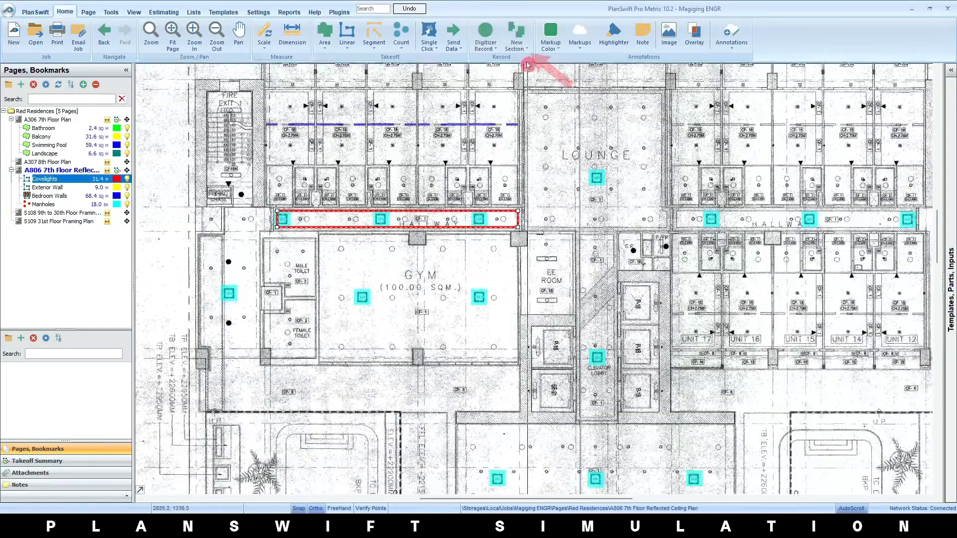
left_click(517, 31)
scroll(648, 214, "up", 5)
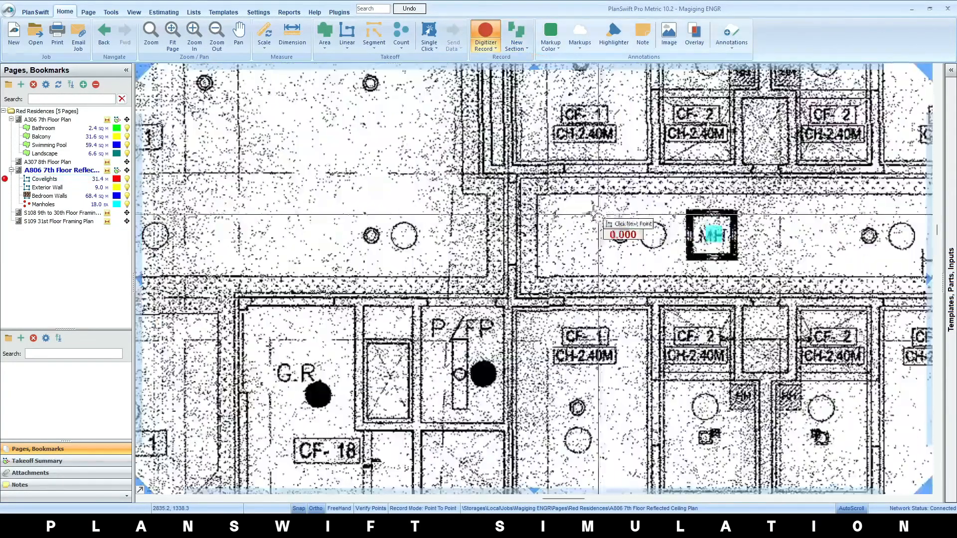
left_click(537, 195)
left_click(535, 279)
scroll(536, 279, "down", 3)
scroll(605, 269, "up", 3)
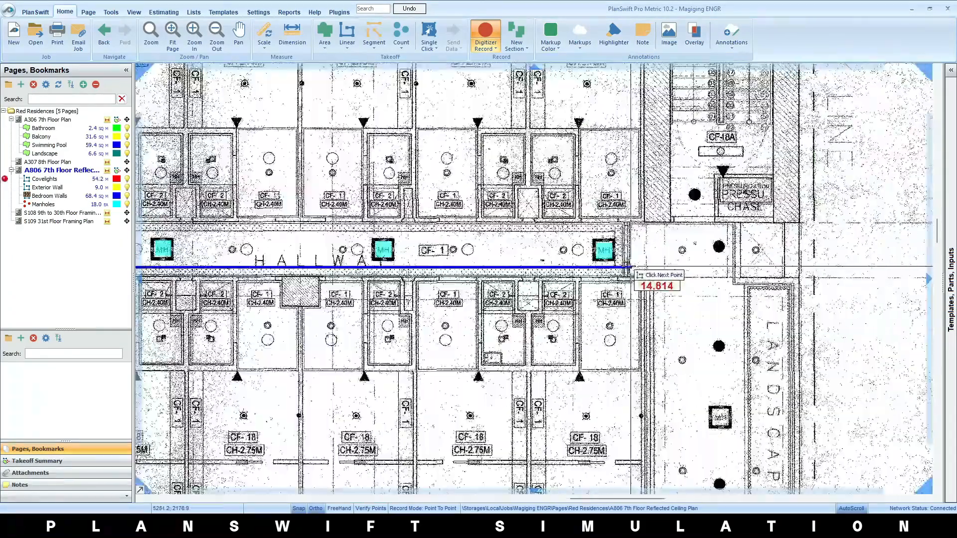
left_click(606, 269)
- Close the second Covelights outline, stop recording and check the takeoff's total length
scroll(622, 202, "down", 3)
right_click(309, 243)
left_click(327, 261)
scroll(328, 261, "down", 3)
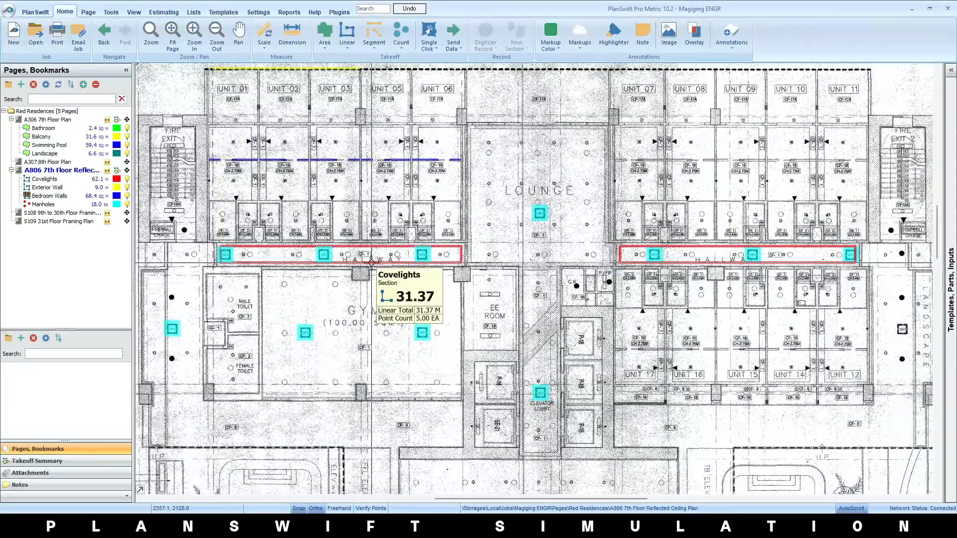
left_click(102, 180)
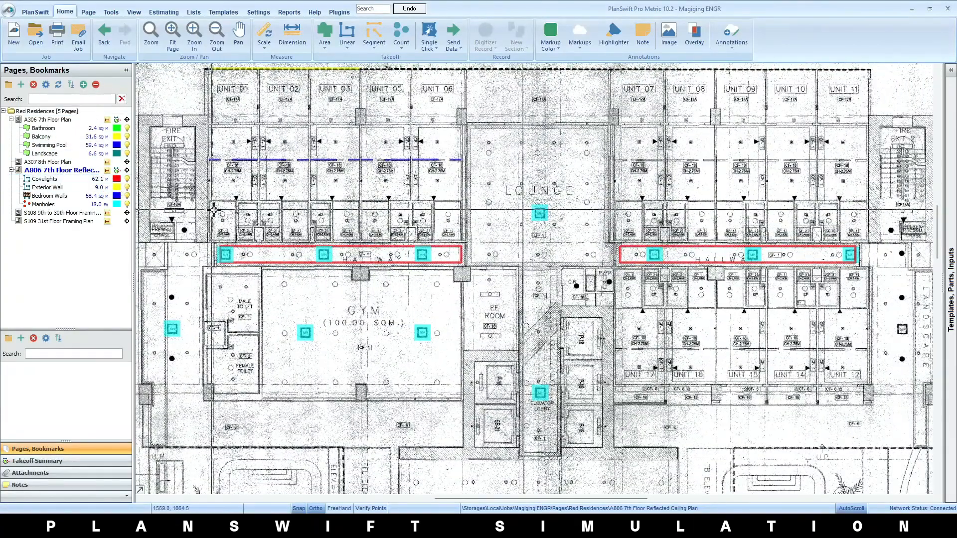
- Open the A306 7th Floor Plan and copy the Bathroom section in the Unit 01 T&B
scroll(242, 210, "down", 2)
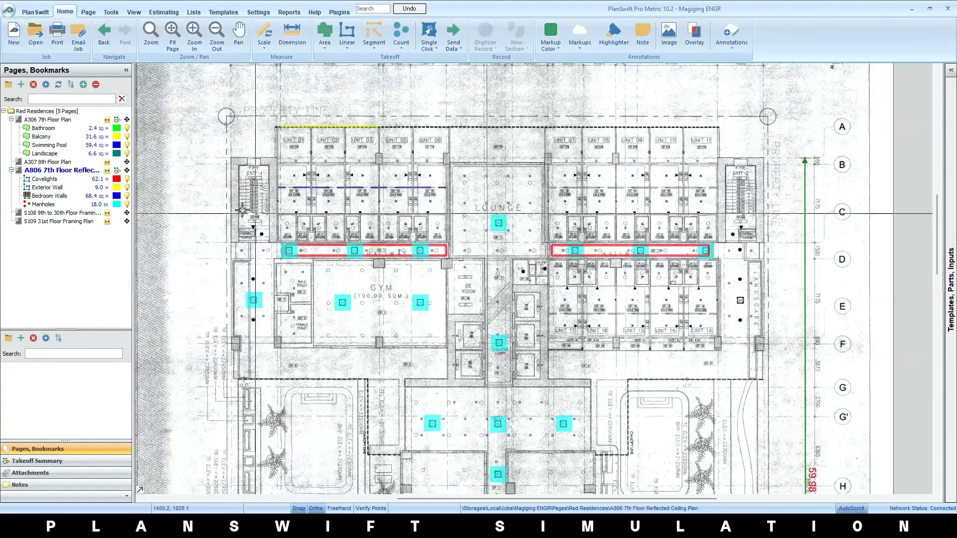
left_click(72, 120)
scroll(440, 182, "up", 3)
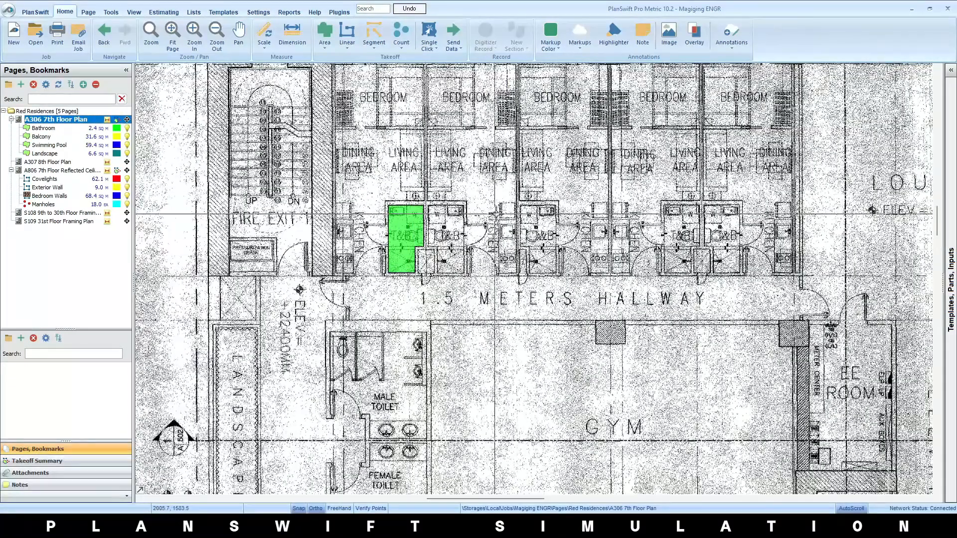
scroll(442, 202, "up", 2)
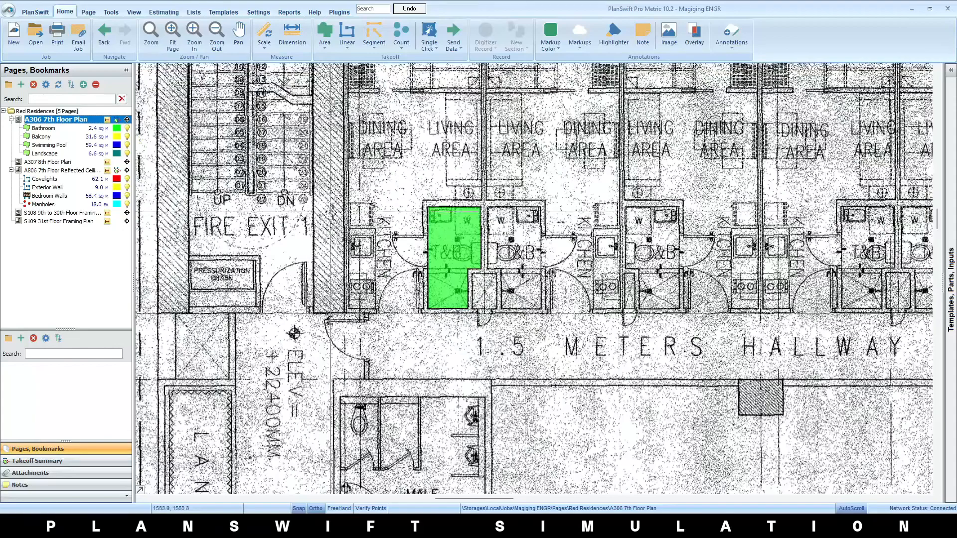
left_click(447, 217)
right_click(447, 217)
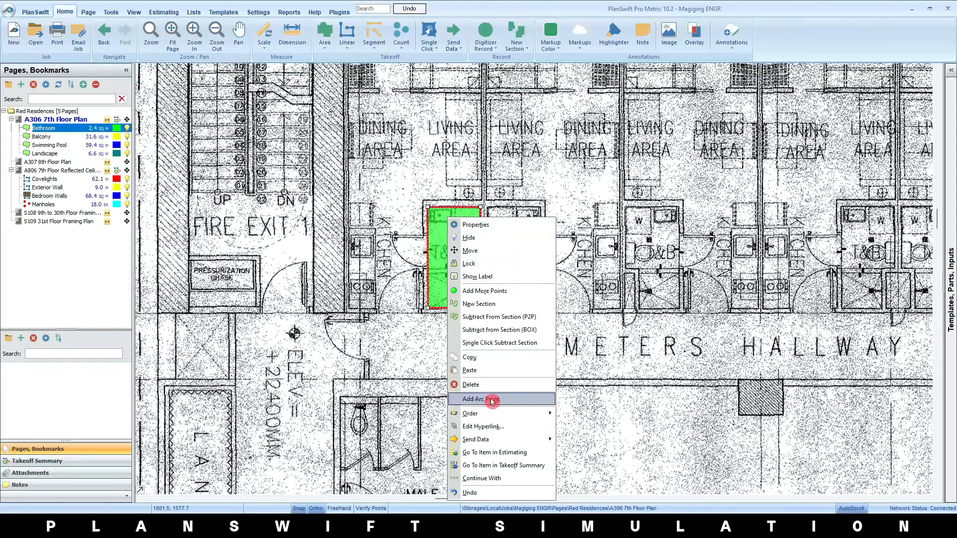
left_click(486, 357)
- Paste the copied bathroom section onto the Unit 05 T&B as a section of the same item
scroll(486, 359, "down", 2)
scroll(469, 265, "up", 4)
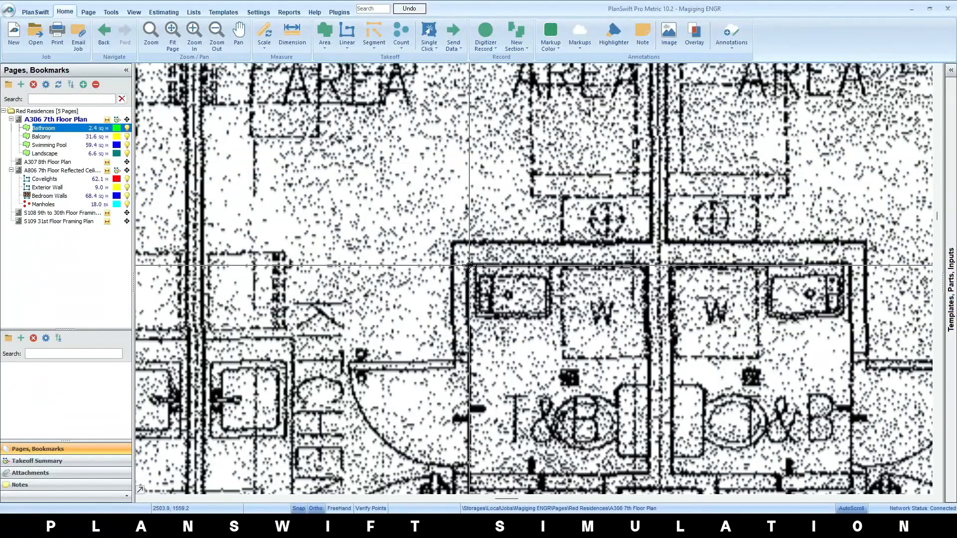
right_click(469, 265)
left_click(493, 314)
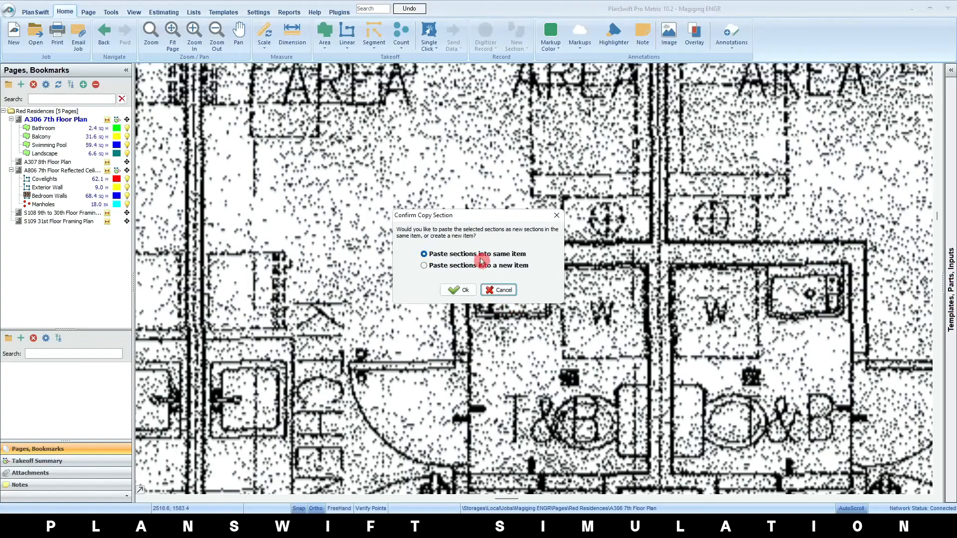
left_click(457, 289)
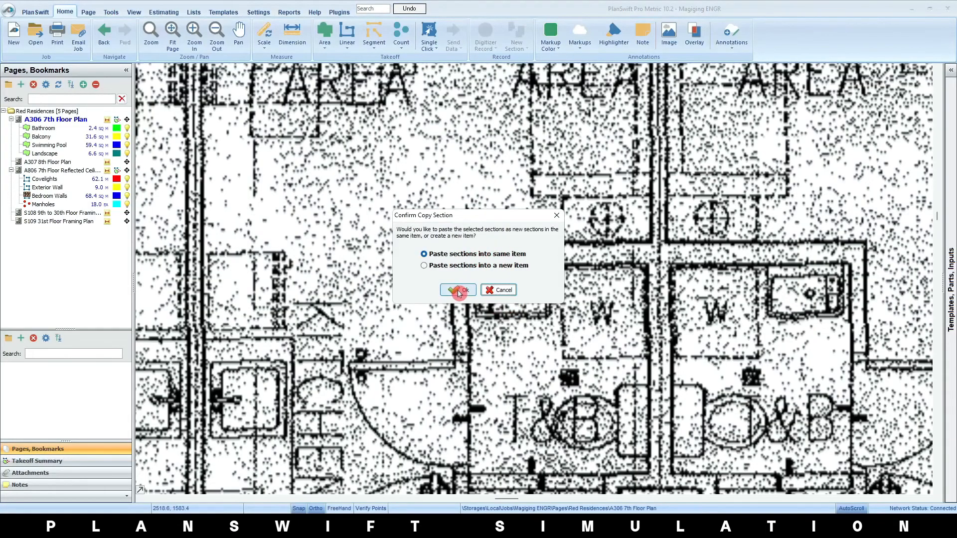
scroll(457, 289, "down", 3)
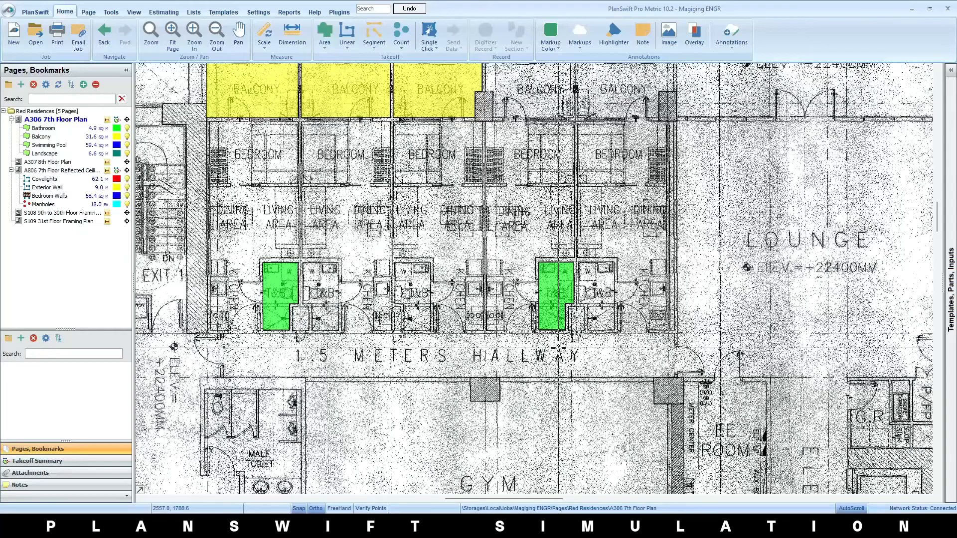
- Compare the balconies on the A307 8th Floor Plan with those on the A306 7th Floor Plan
left_click(72, 163)
scroll(444, 165, "up", 6)
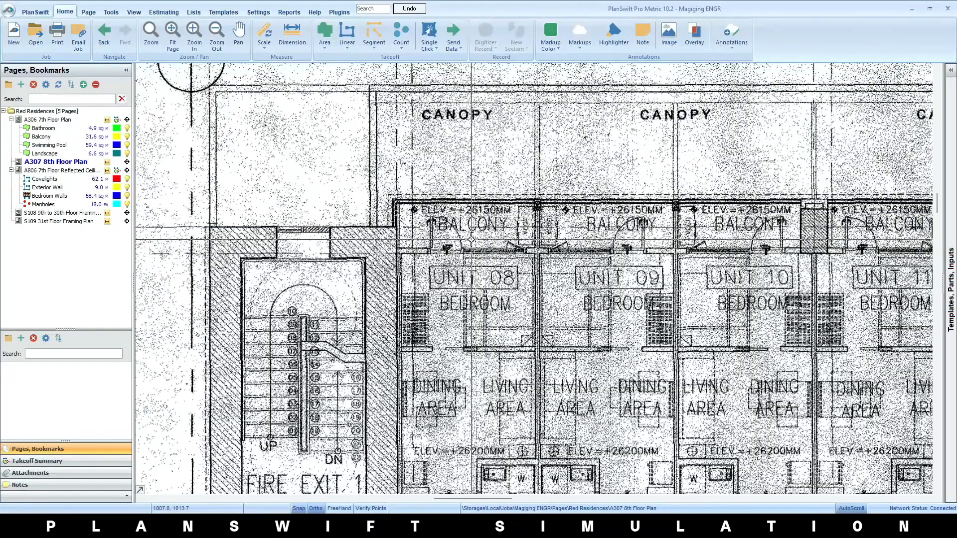
left_click(72, 121)
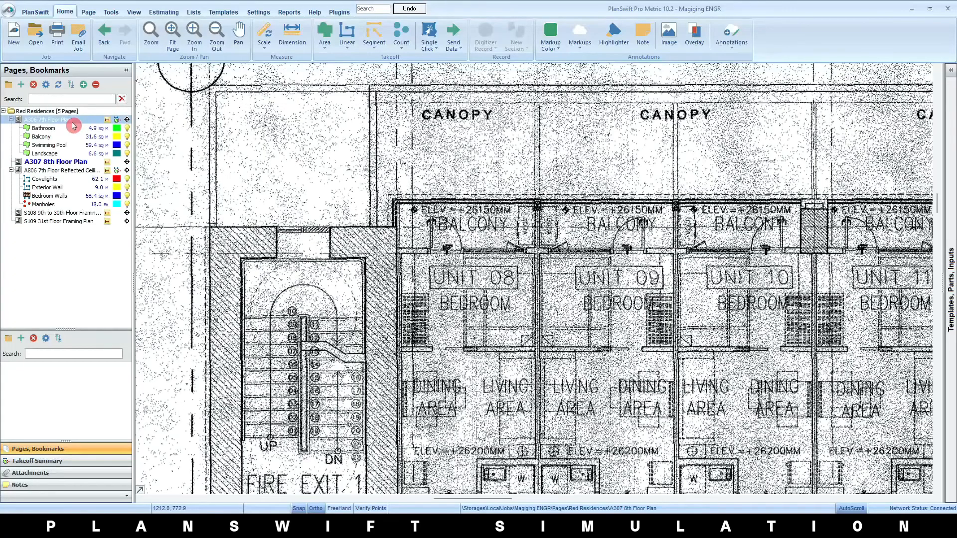
scroll(451, 116, "up", 5)
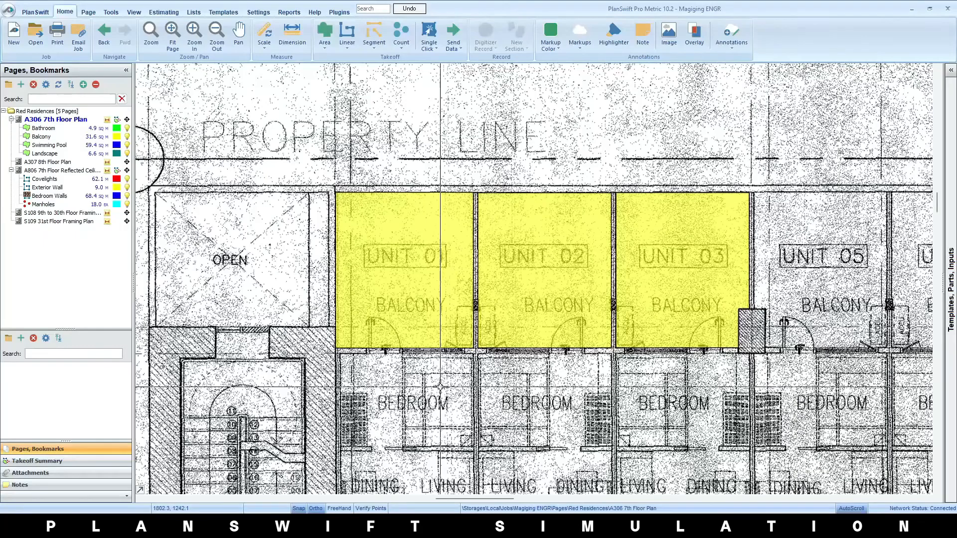
- Continue the 7th floor Balcony takeoff on the A307 8th Floor Plan by tracing the Unit 08 balcony
left_click(71, 160)
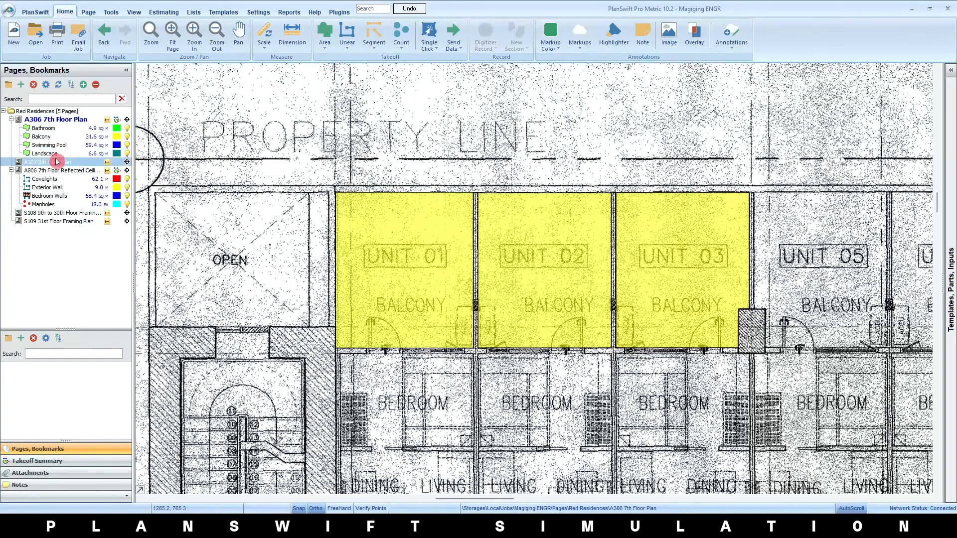
scroll(441, 164, "up", 5)
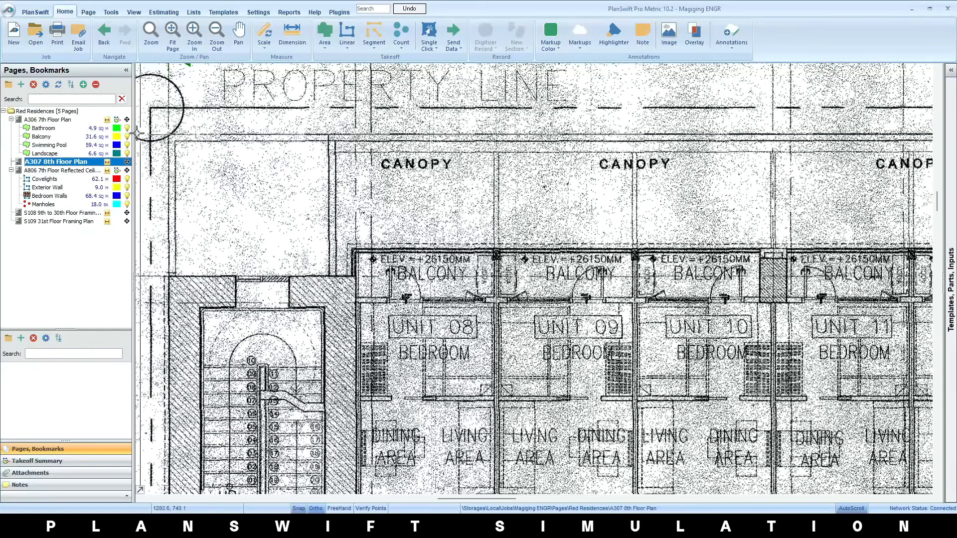
left_click(47, 138)
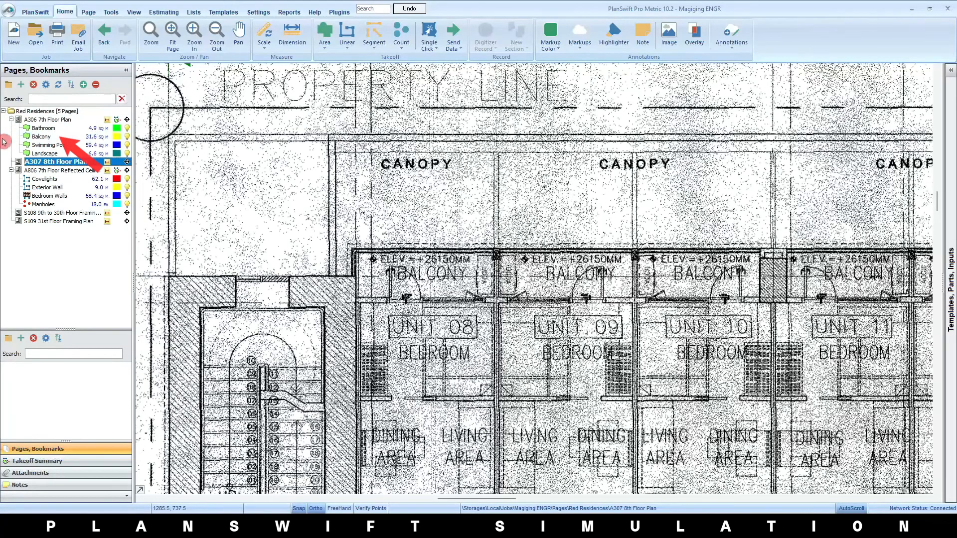
left_click(306, 219)
left_click(352, 251)
scroll(357, 267, "up", 3)
left_click(810, 214)
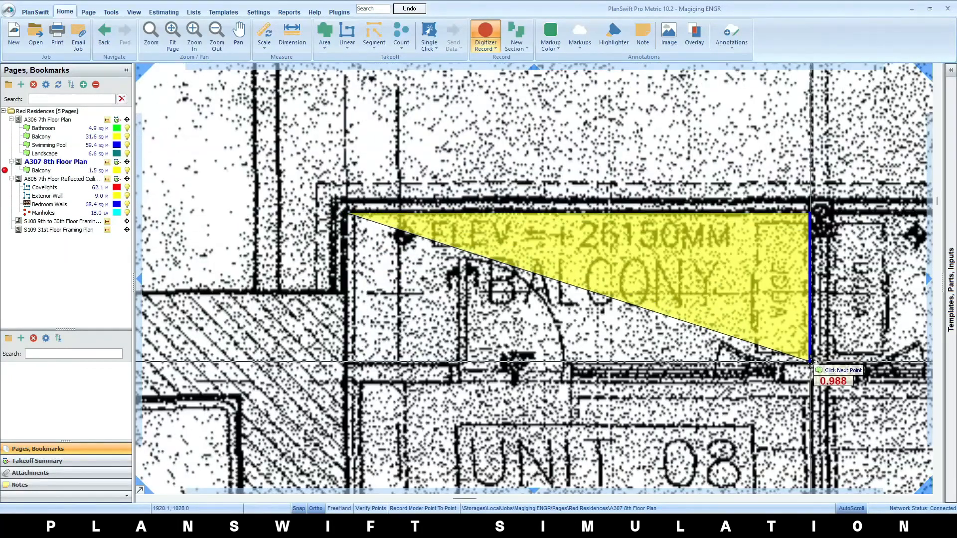
left_click(809, 361)
double_click(349, 361)
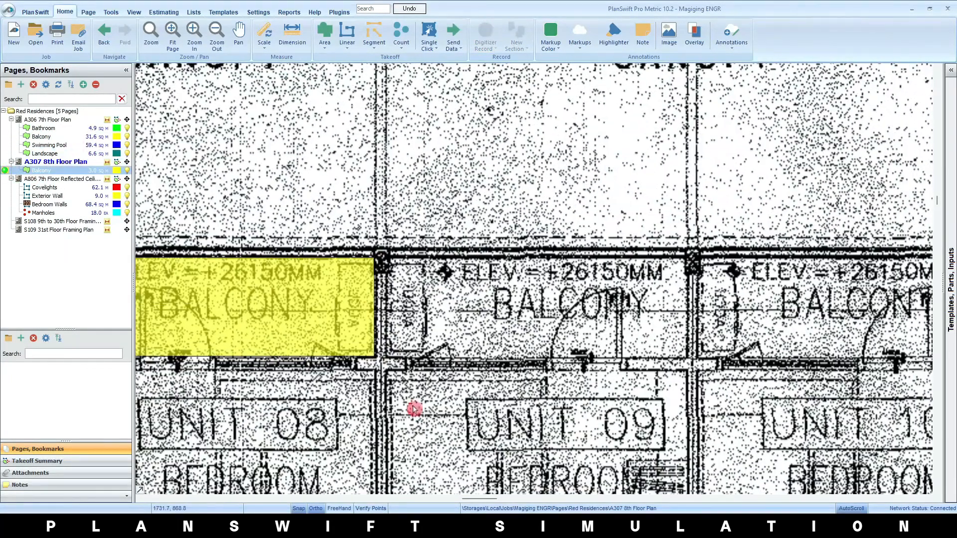
- Add the Unit 09 balcony as a box section to the 8th floor Balcony takeoff
left_click(393, 361)
left_click(640, 356)
scroll(533, 362, "down", 3)
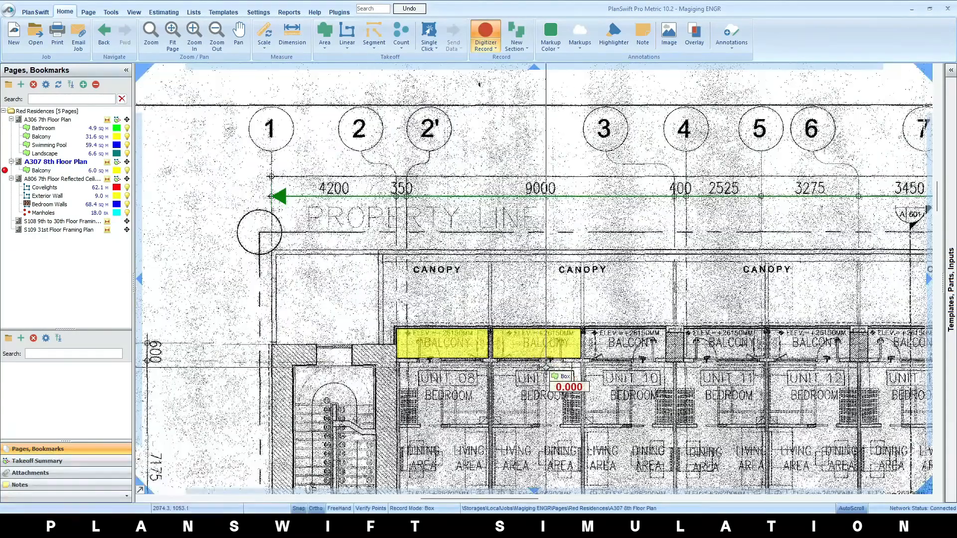
- Check the combined Balcony area in the takeoff summary and stop recording the Balcony takeoff
left_click(119, 173)
left_click(70, 459)
left_click(117, 130)
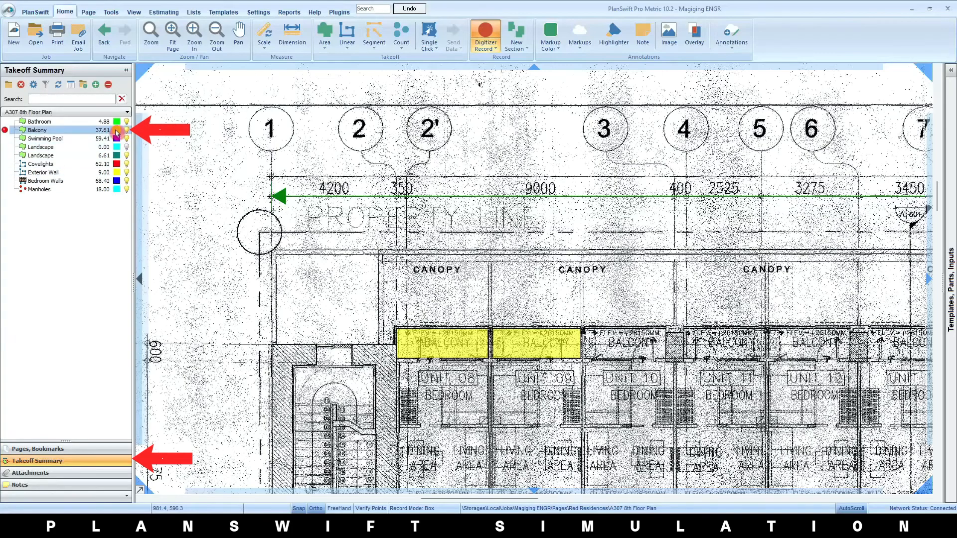
right_click(450, 383)
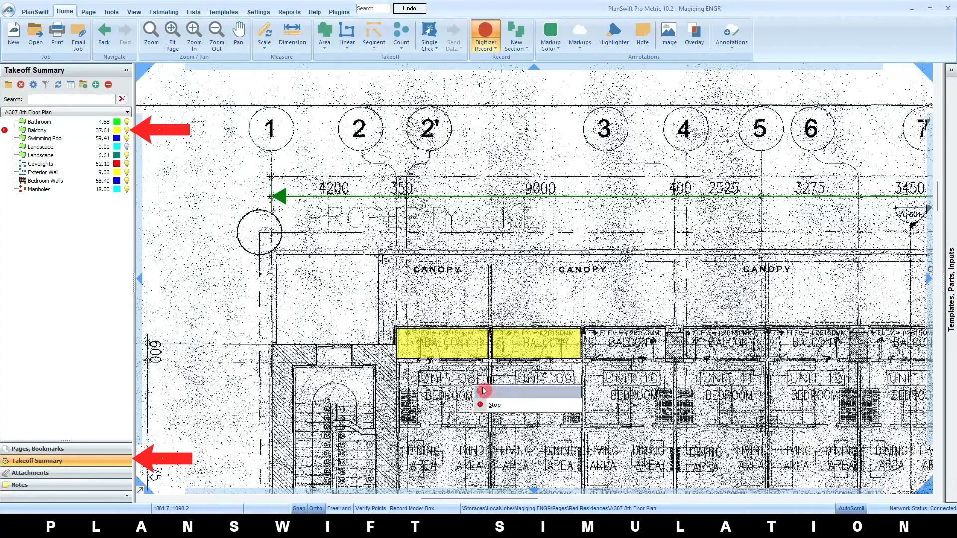
left_click(507, 401)
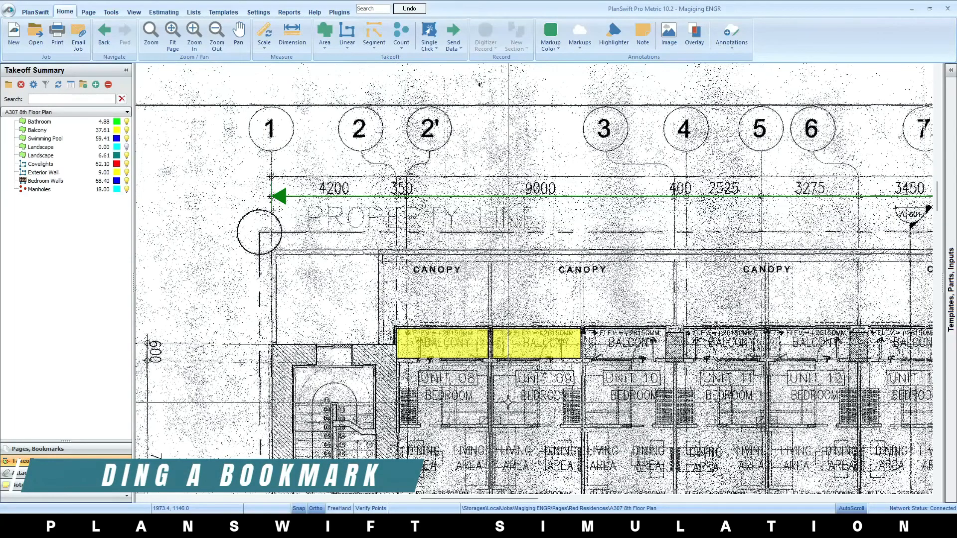
- Bookmark the elevator lobby area of the A806 7th Floor Reflected Ceiling Plan as "7th Floor Elevator Lobby"
left_click(72, 447)
left_click(74, 180)
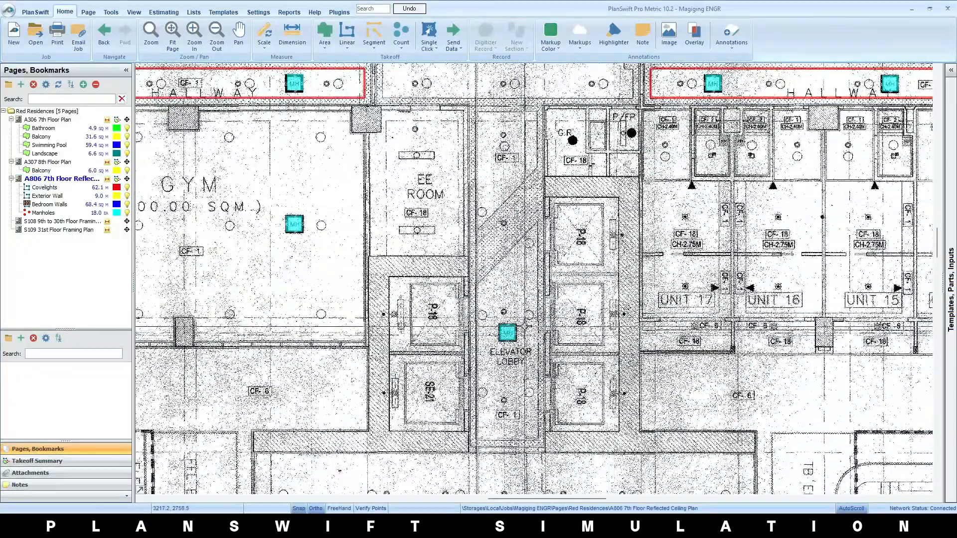
scroll(544, 309, "up", 3)
scroll(545, 309, "down", 3)
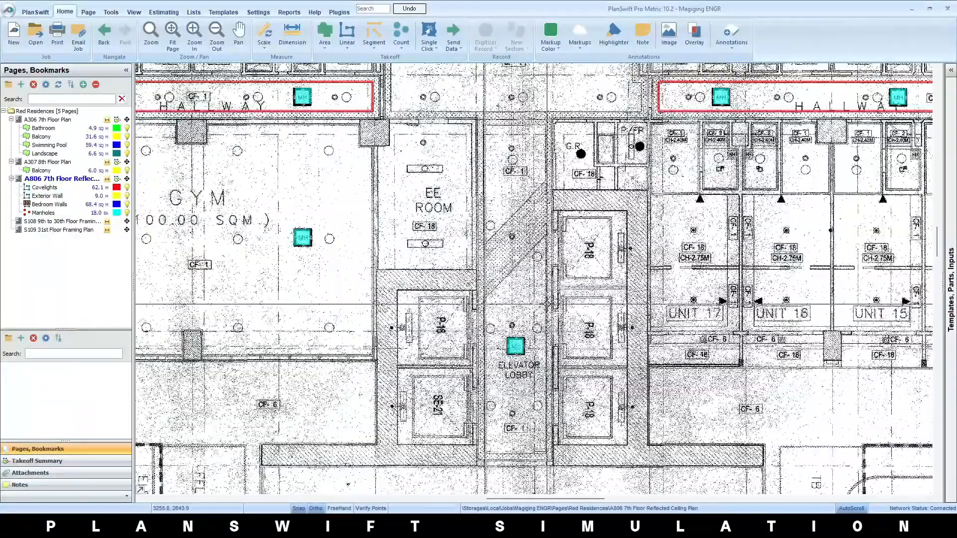
left_click(22, 340)
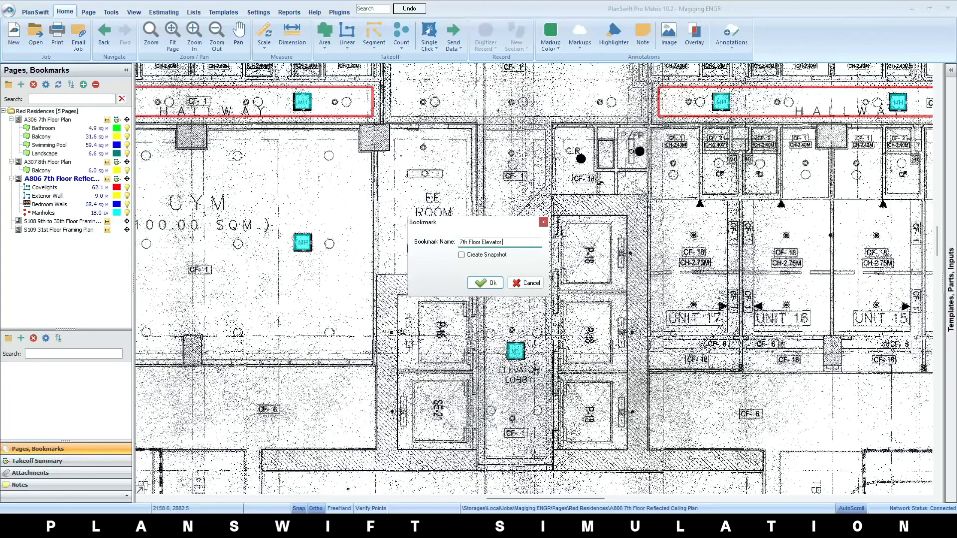
type("7th Floor Elevator Lobby")
left_click(485, 283)
- Visit the A306 and A307 floor plans, then return to the lobby view through the 7th Floor Elevator Lobby bookmark
scroll(498, 299, "right", 2)
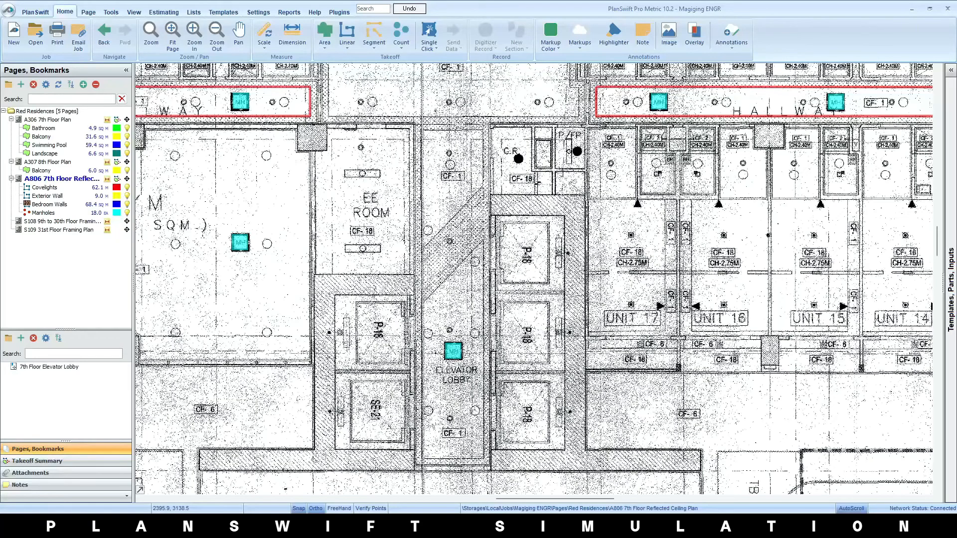
left_click(45, 368)
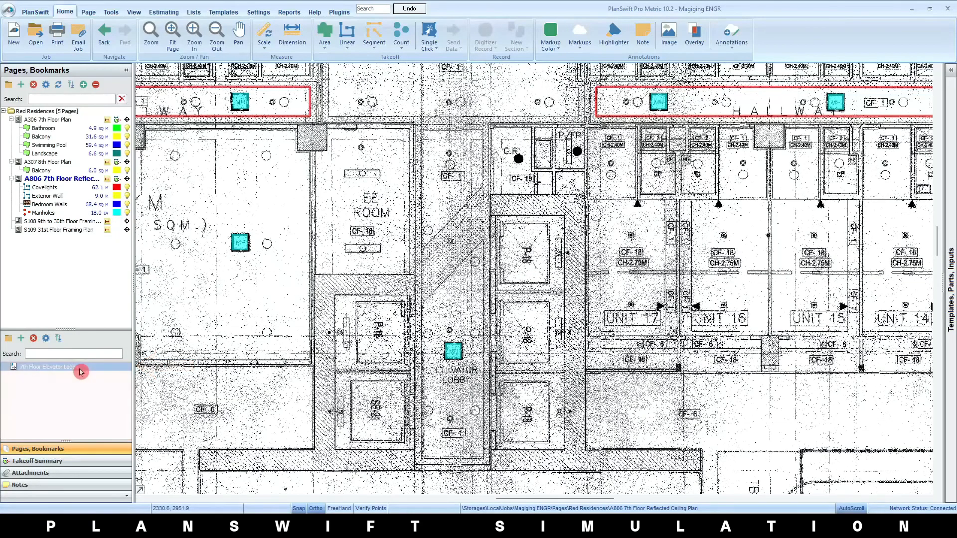
left_click(62, 179)
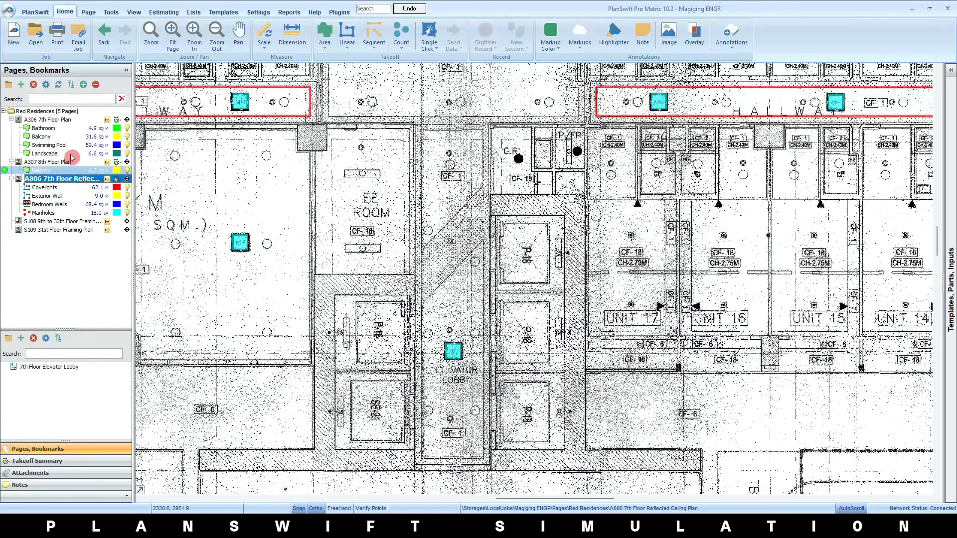
left_click(73, 119)
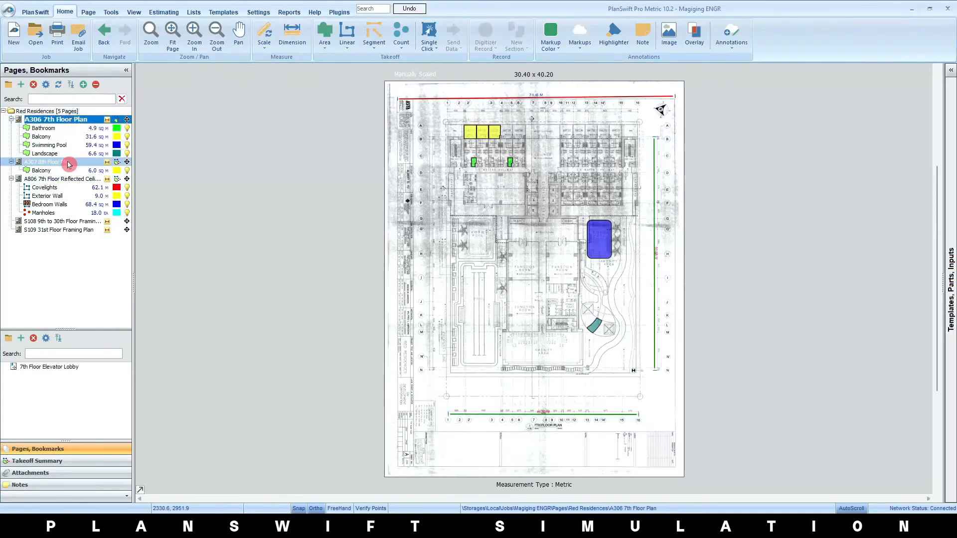
left_click(69, 163)
left_click(81, 367)
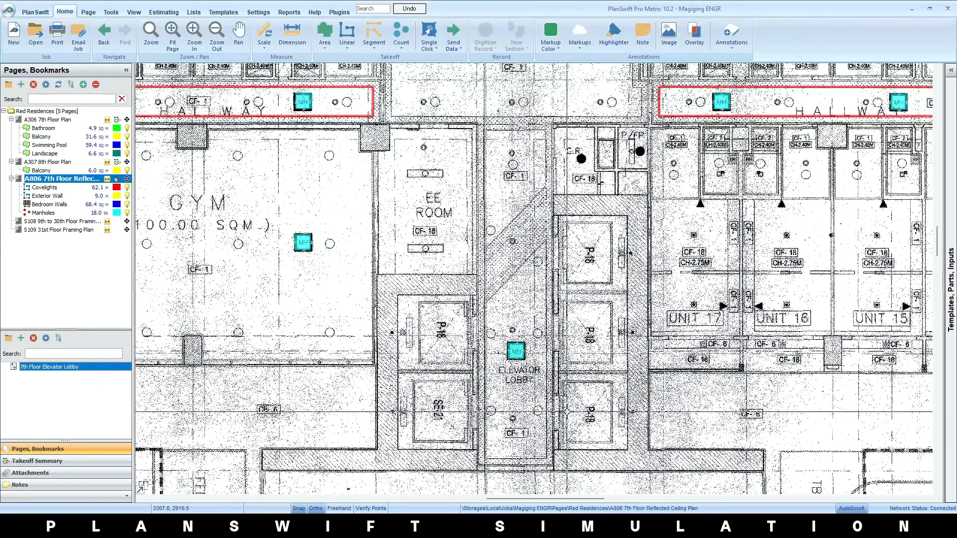
- Bookmark the function room area of the reflected ceiling plan as "7th Floor Function Room" and go to that bookmark
scroll(533, 279, "down", 5)
scroll(533, 279, "up", 5)
left_click(21, 338)
type("7th Floor Function Room")
key("Return")
left_click(90, 368)
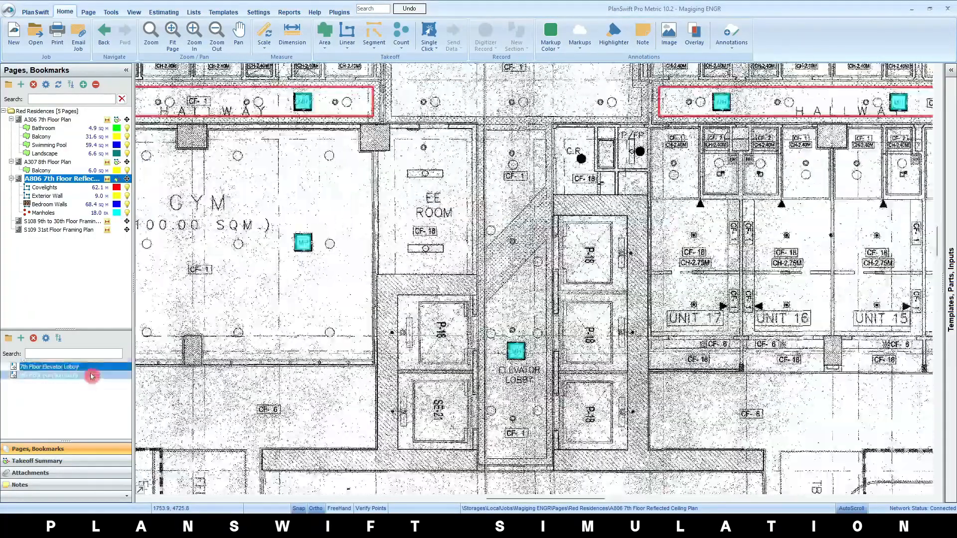
left_click(92, 376)
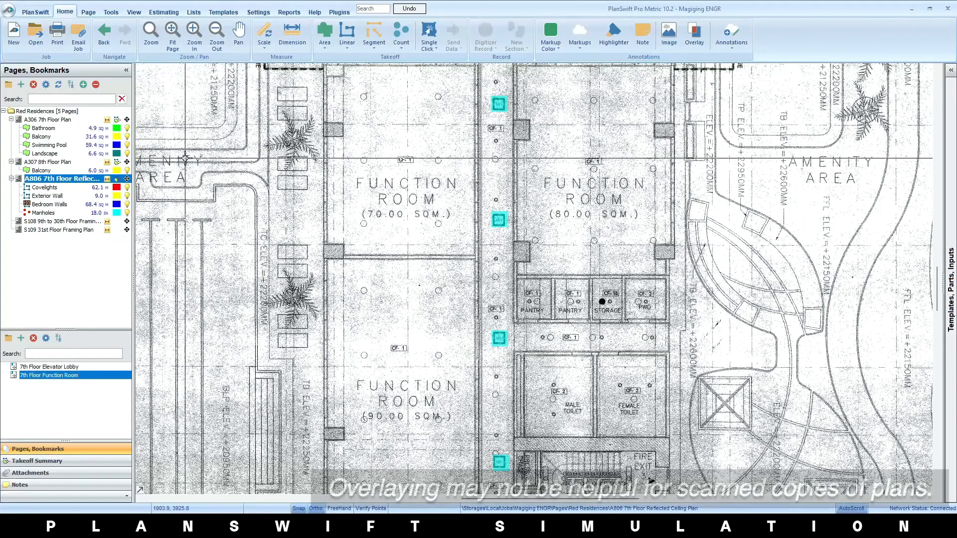
- Add the EU folder's plans from the Desktop to the job as image-file pages, keeping the default conversion settings
left_click(84, 112)
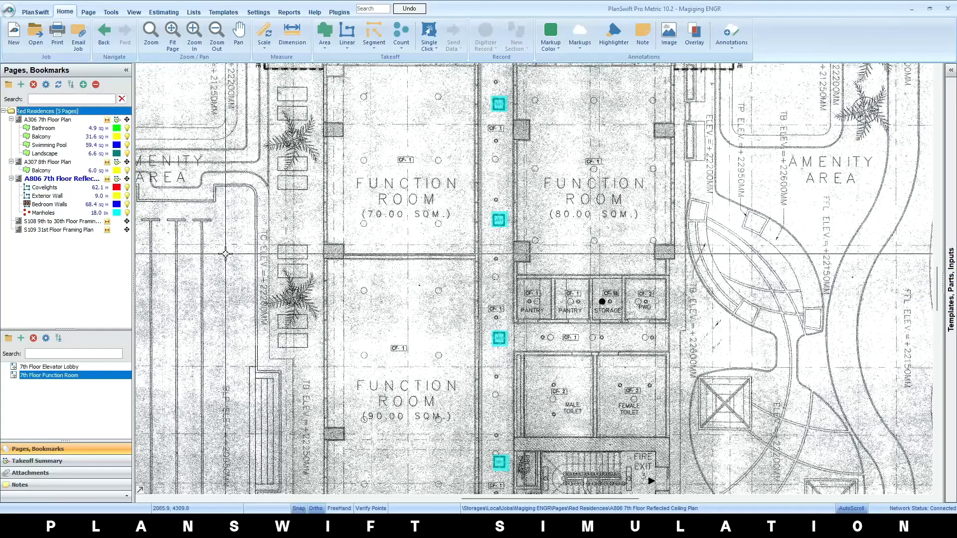
left_click(46, 85)
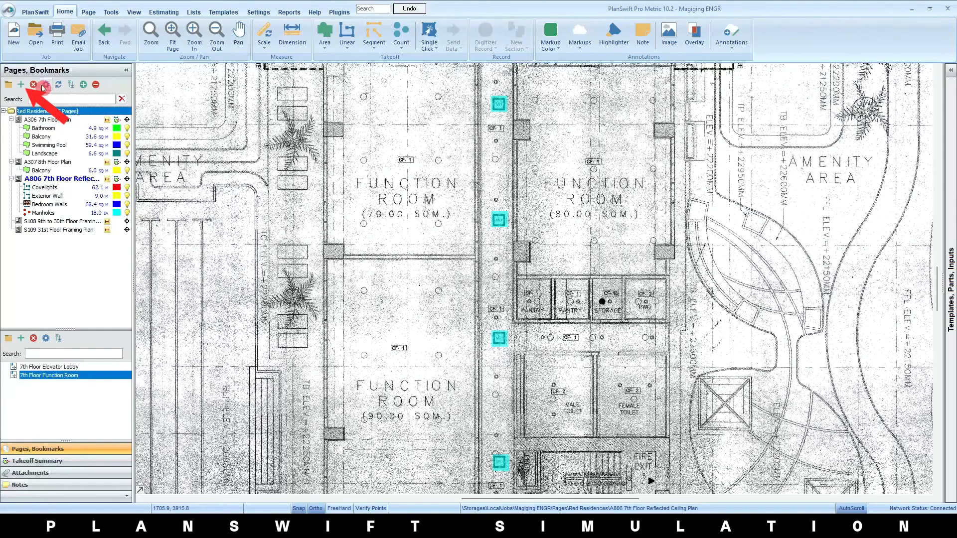
left_click(22, 85)
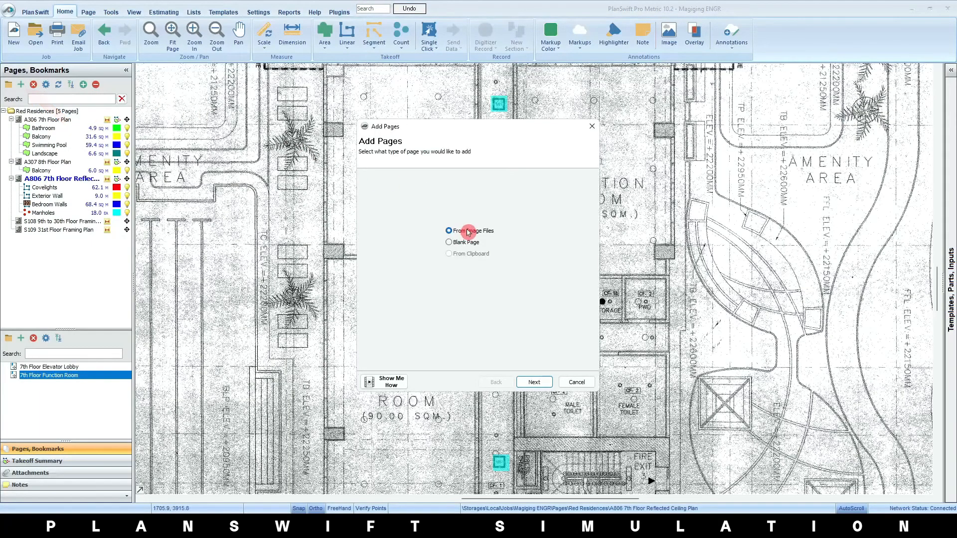
left_click(534, 382)
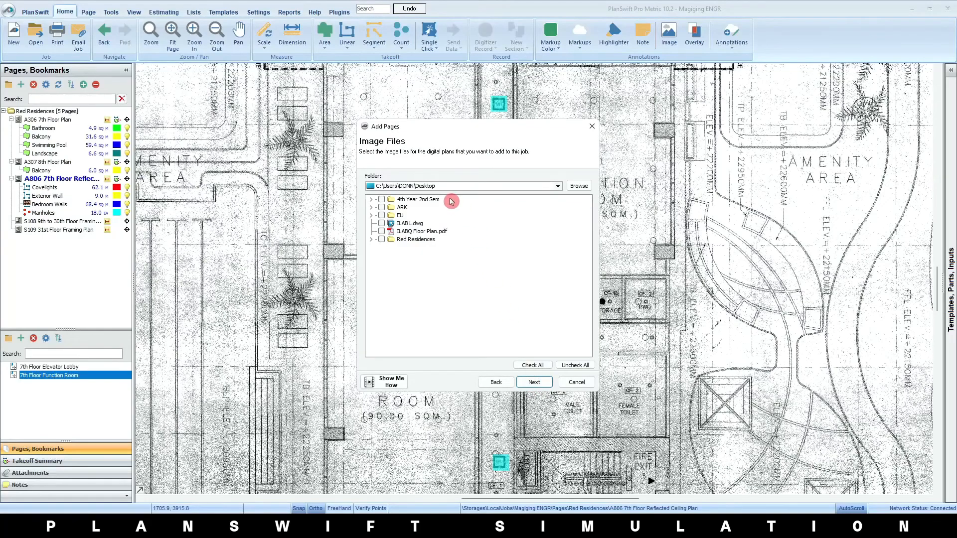
left_click(371, 215)
left_click(381, 215)
left_click(534, 381)
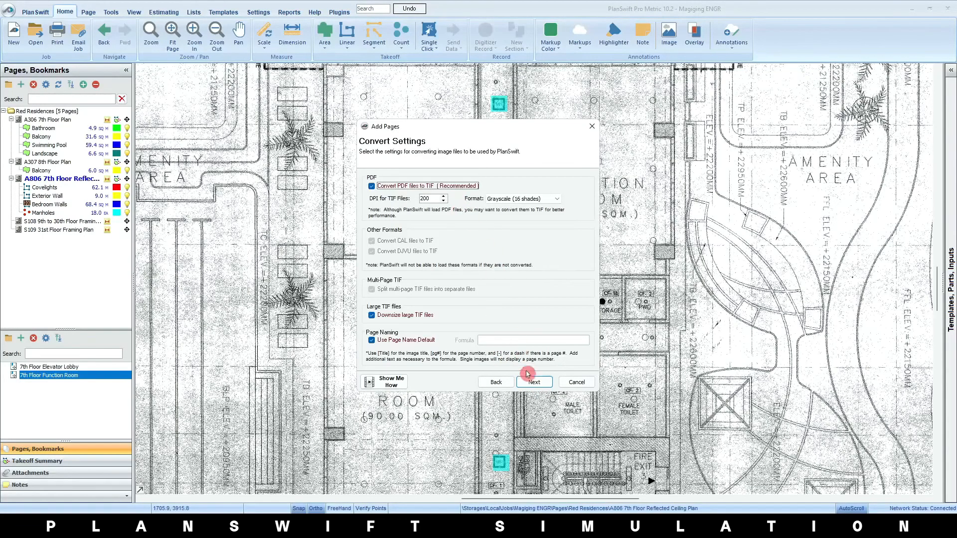
left_click(534, 382)
left_click(532, 379)
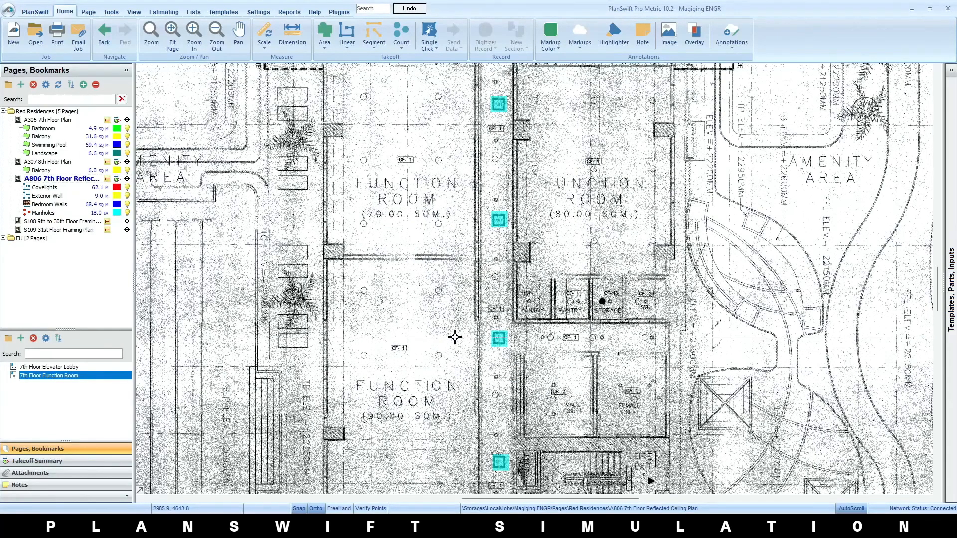
- Expand the EU page folder and open the 2nd Floor Water Distribution Plan
left_click(10, 240)
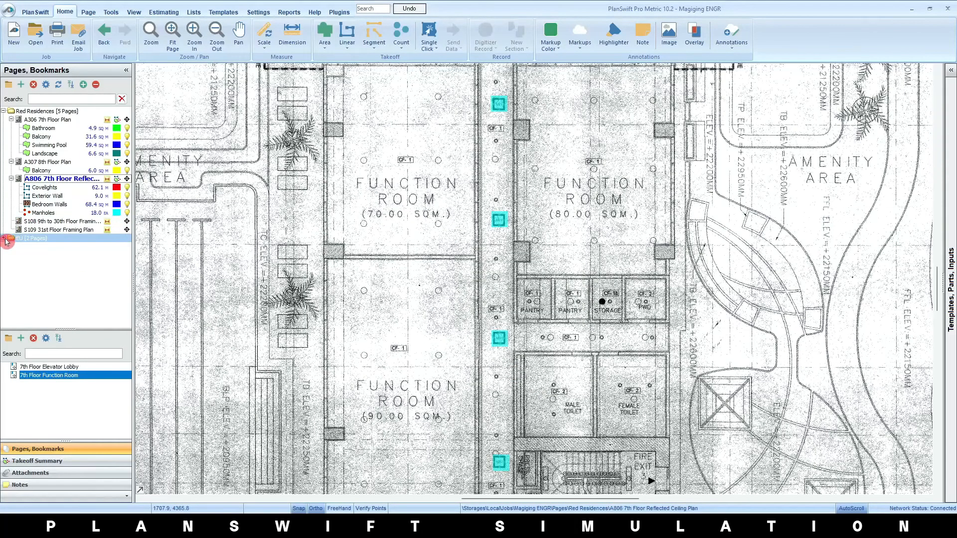
left_click(6, 241)
left_click(64, 255)
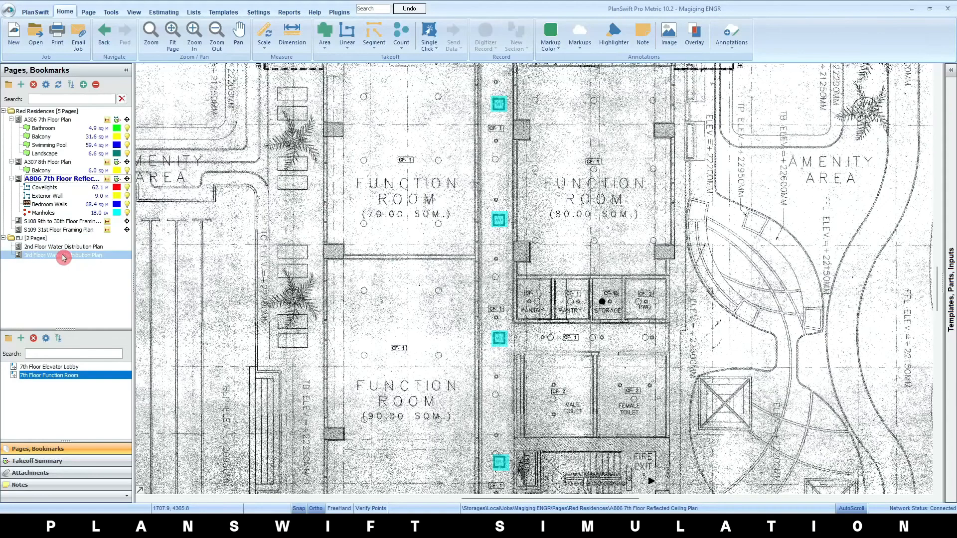
left_click(78, 248)
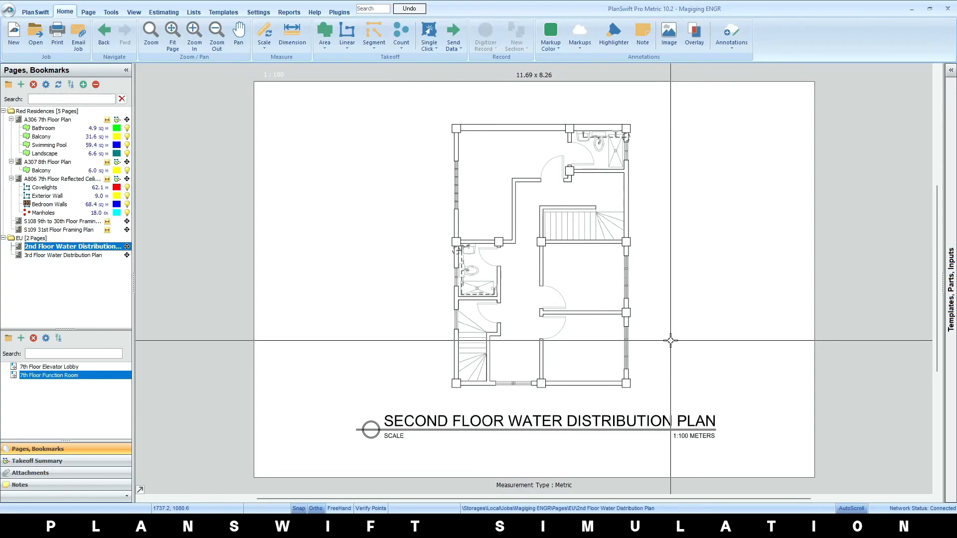
left_click(72, 248)
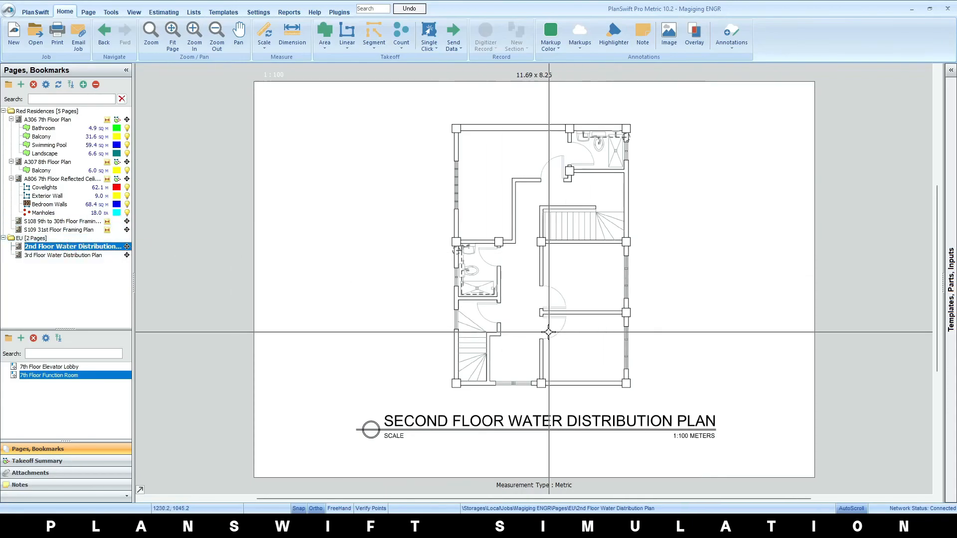
- Create a red standard overlay of the 3rd Floor Water Distribution Plan on the 2nd floor plan and decline aligning it
left_click(675, 76)
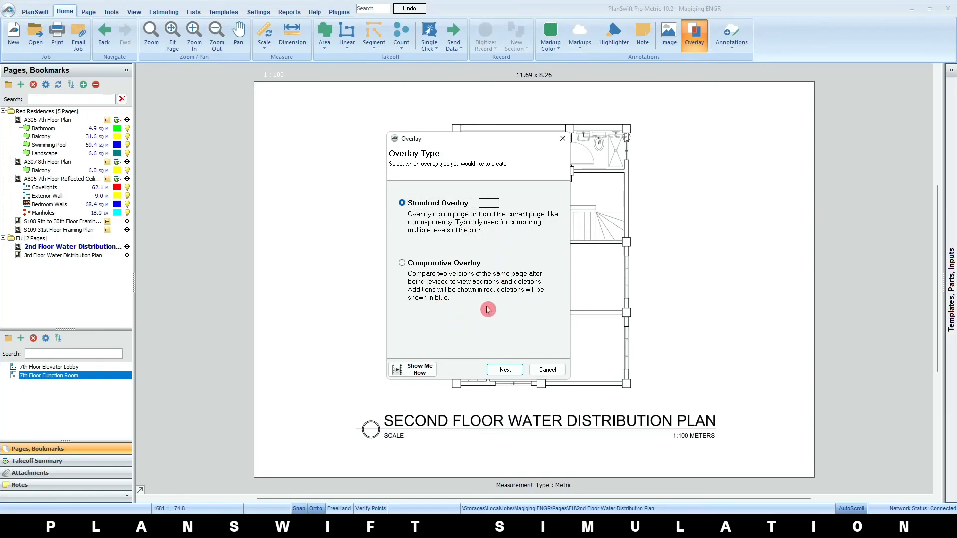
left_click(506, 370)
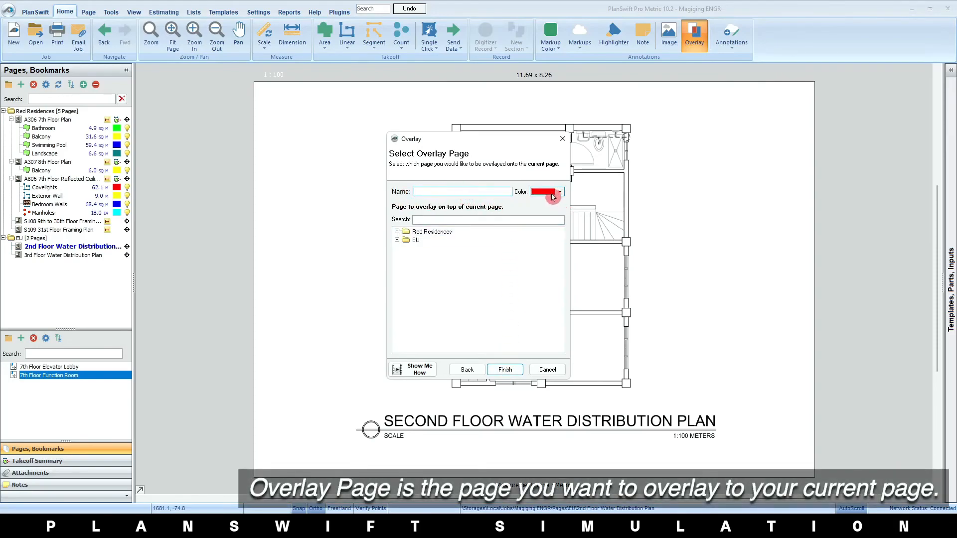
left_click(397, 232)
left_click(397, 282)
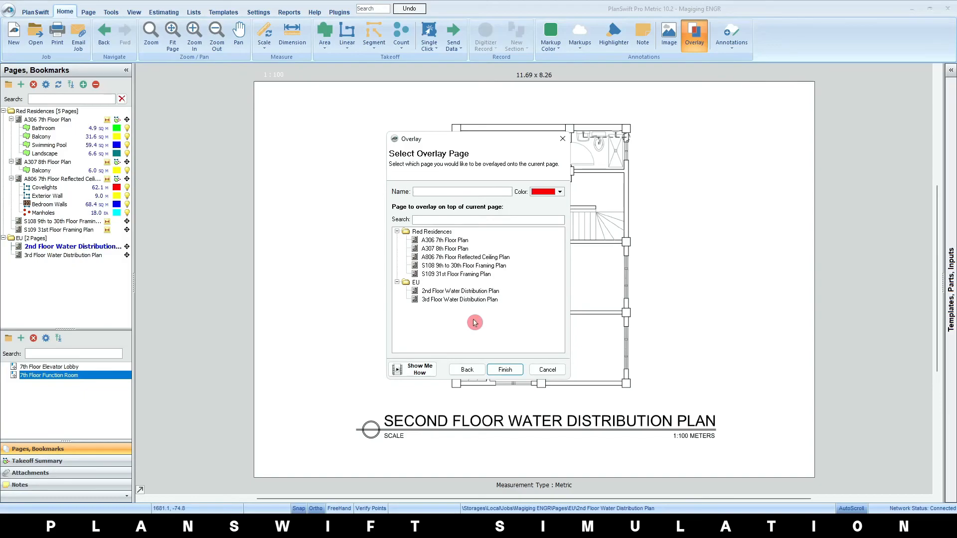
left_click(474, 299)
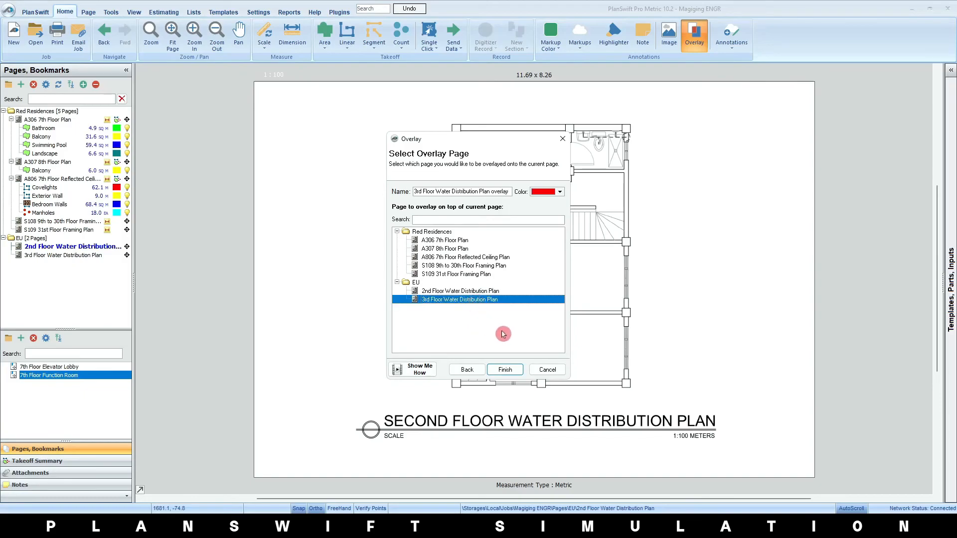
left_click(510, 370)
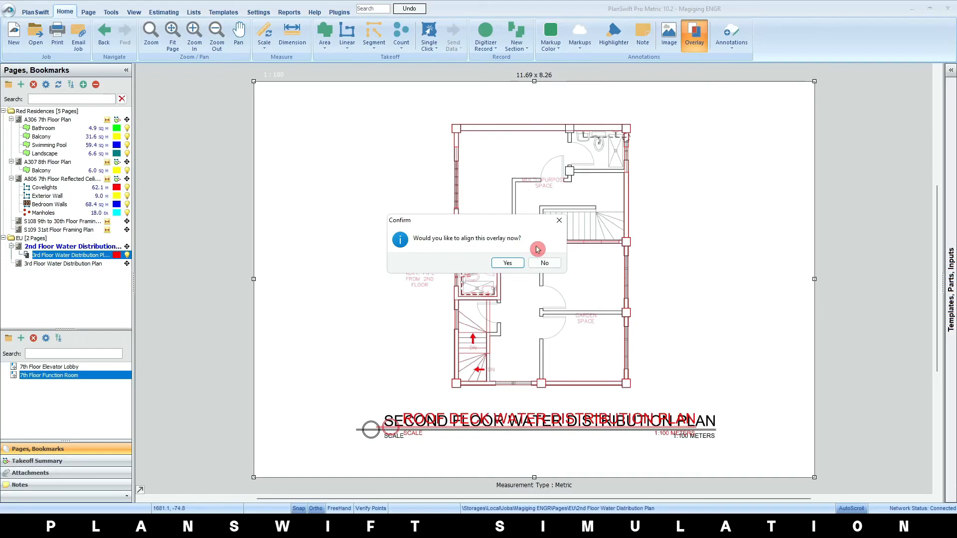
left_click(548, 265)
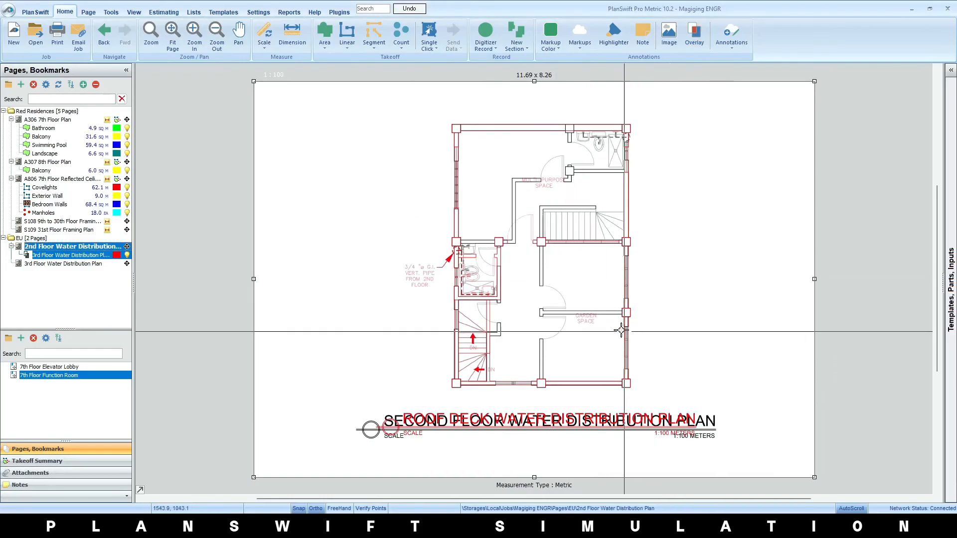
- Examine how the overlaid 3rd floor layout differs from the 2nd floor plan, around the bathroom, stairs and walls
scroll(592, 320, "up", 5)
scroll(591, 320, "down", 5)
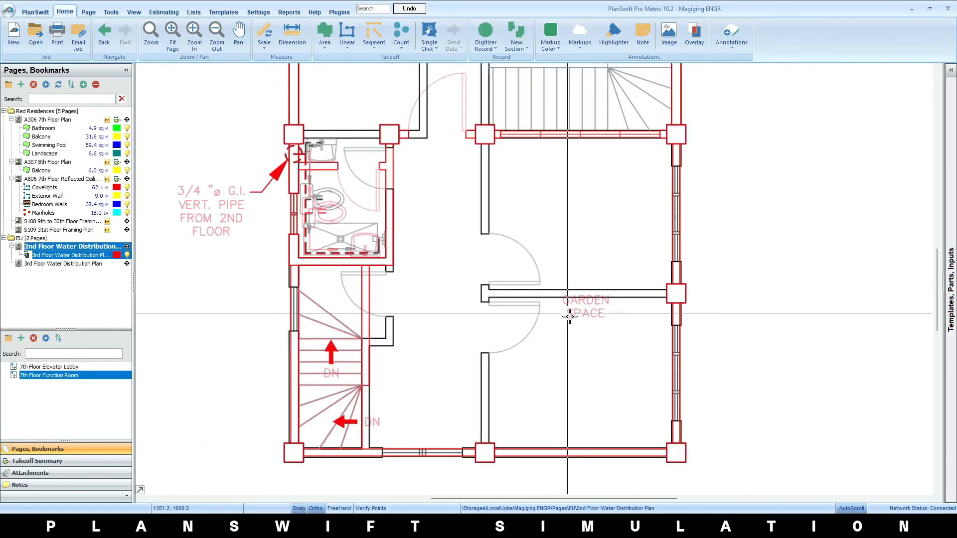
scroll(373, 275, "up", 2)
scroll(374, 275, "down", 3)
scroll(384, 273, "up", 3)
scroll(523, 391, "down", 3)
scroll(486, 339, "up", 2)
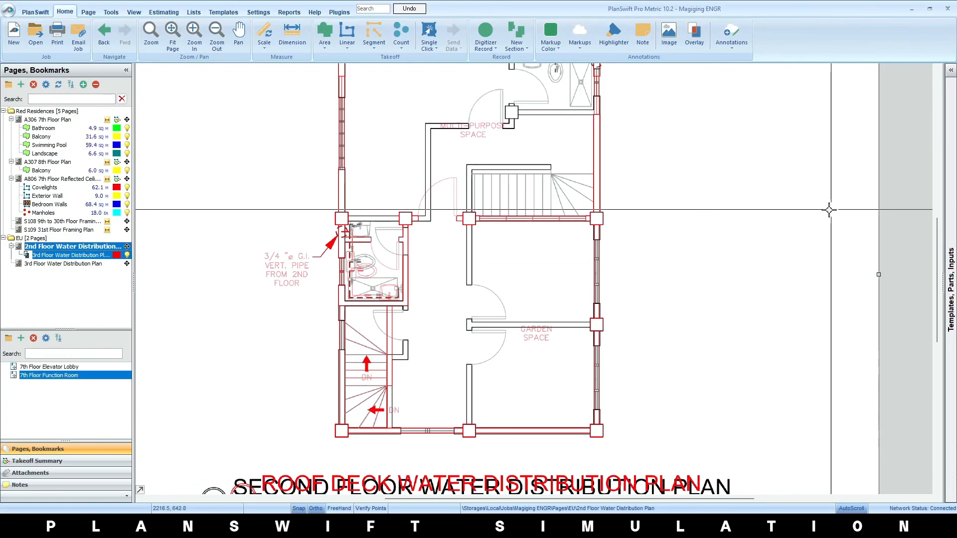
- Delete the 3rd Floor Water Distribution Plan overlay from the 2nd floor page
left_click(62, 261)
right_click(63, 255)
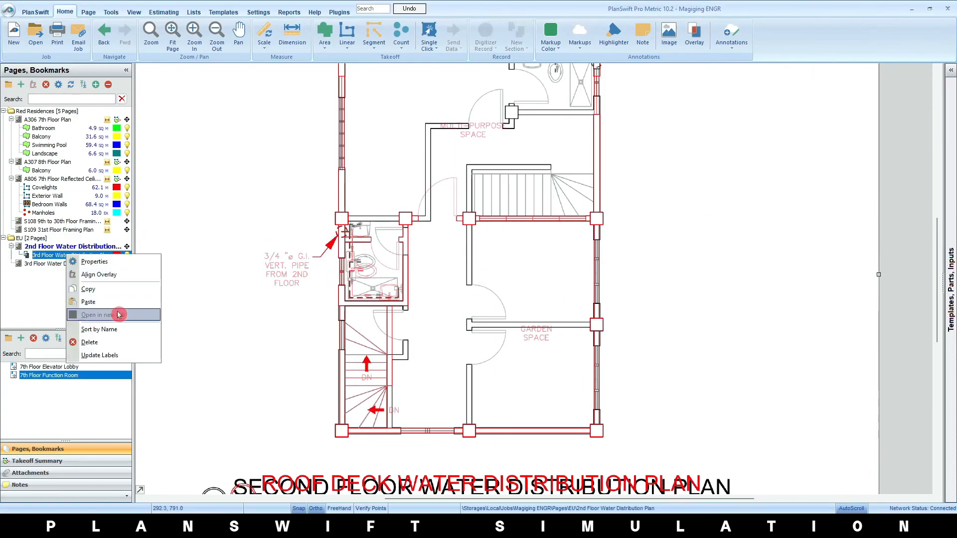
left_click(117, 337)
left_click(507, 264)
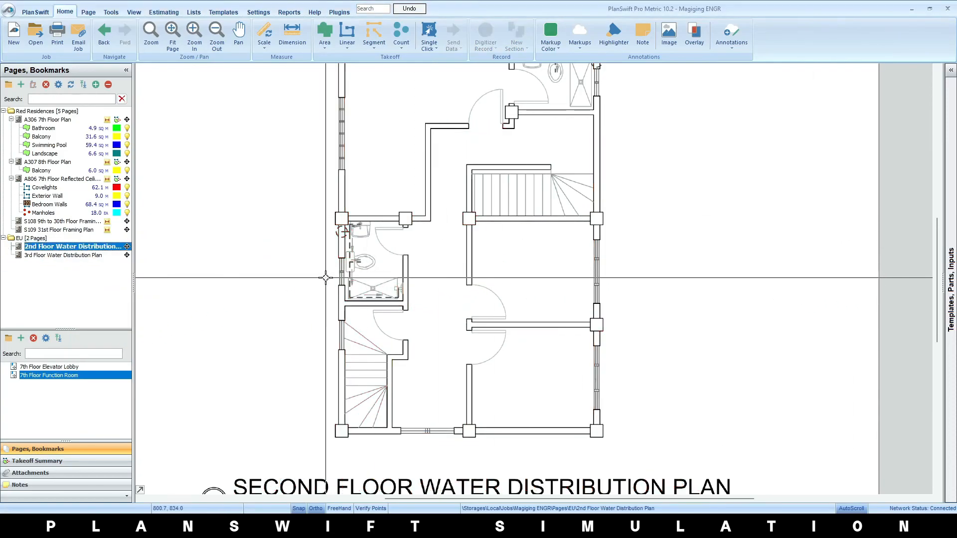
- Create a comparative overlay of the 3rd Floor Water Distribution Plan on the 2nd floor plan and decline aligning it
left_click(690, 40)
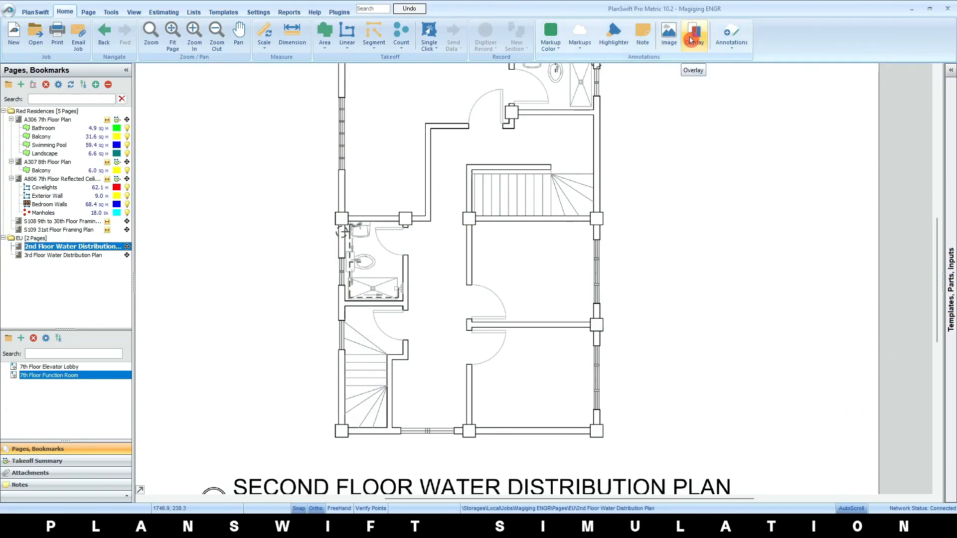
left_click(402, 262)
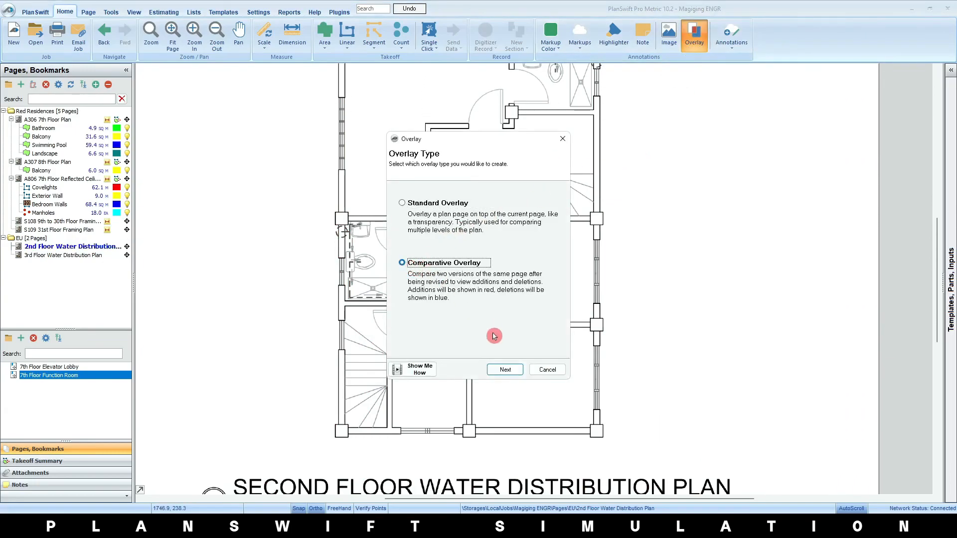
left_click(505, 369)
left_click(397, 240)
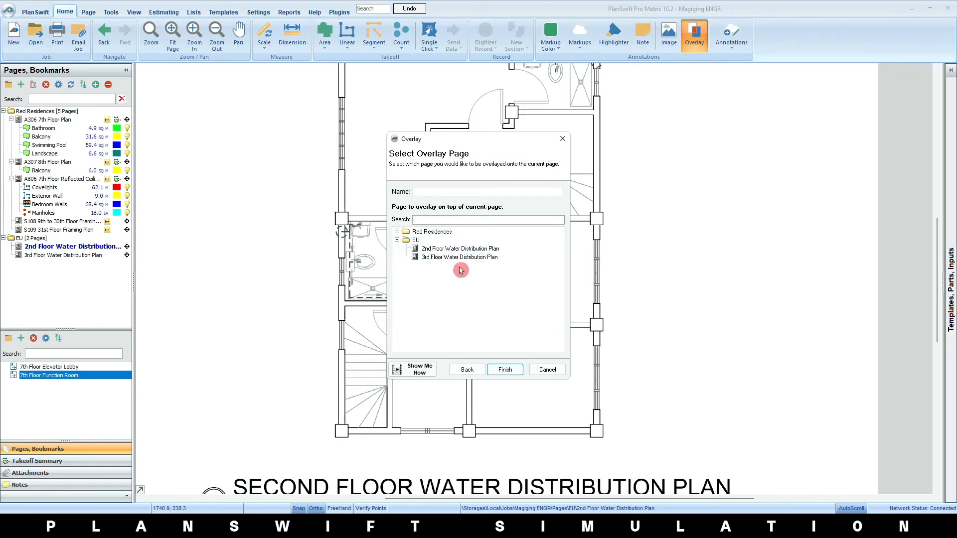
left_click(459, 257)
left_click(505, 369)
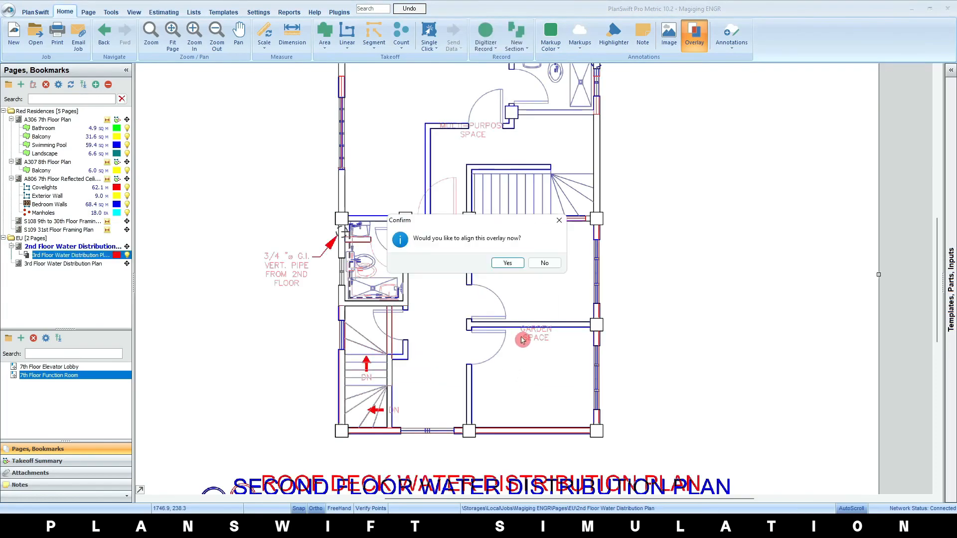
left_click(543, 263)
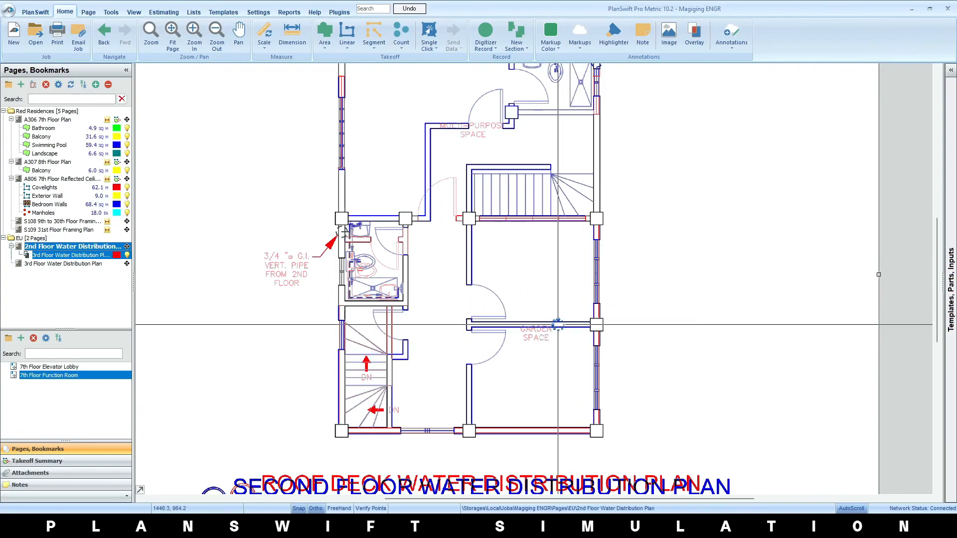
- Examine the blue deletions and red additions in the comparative overlay across the bathroom, stairs, walls and pipe callout
scroll(557, 326, "down", 2)
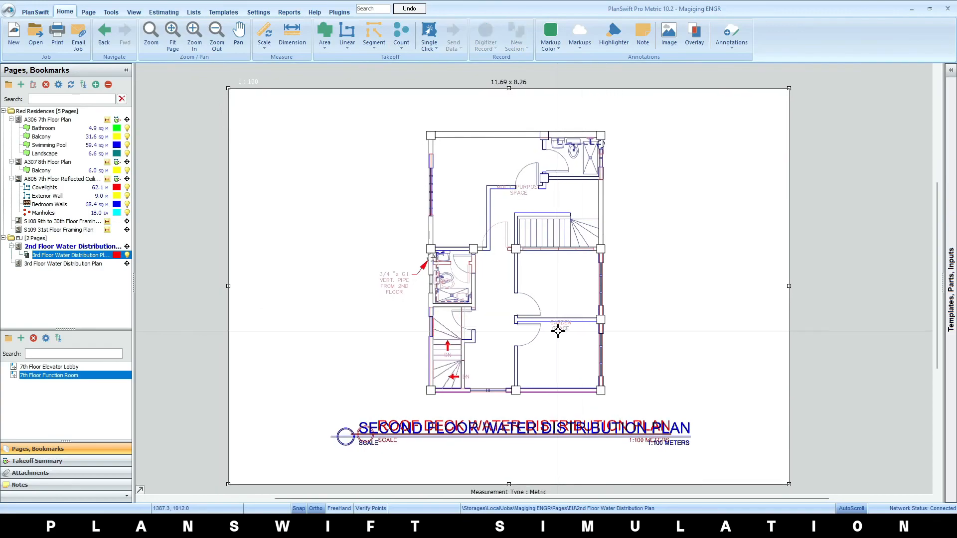
scroll(548, 318, "up", 2)
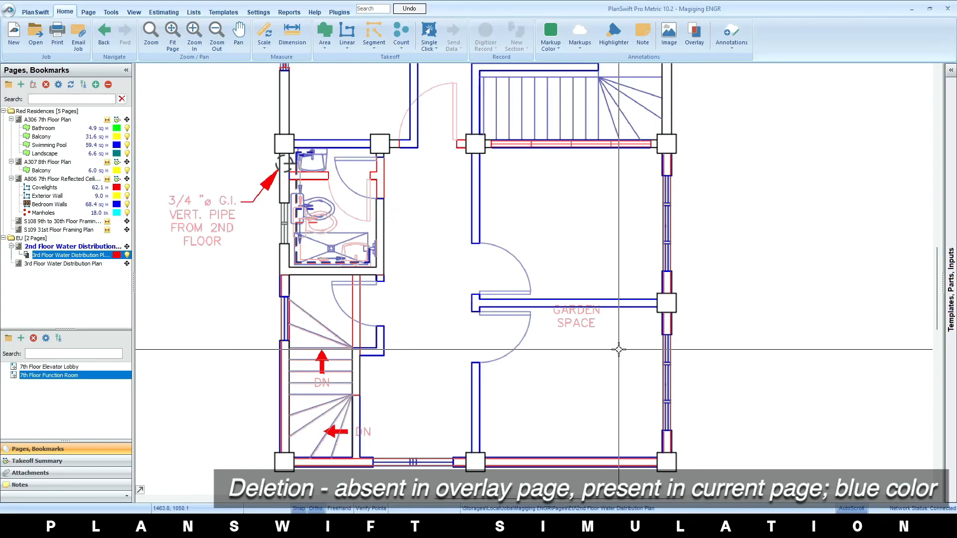
scroll(619, 349, "down", 5)
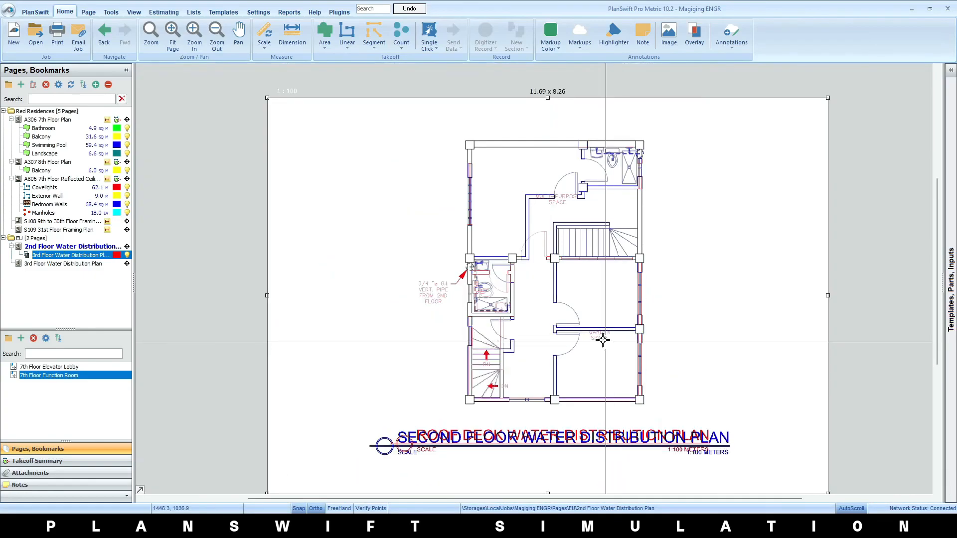
scroll(492, 369, "up", 6)
scroll(492, 369, "down", 2)
mouse_move(750, 380)
left_mouse_down()
mouse_move(503, 374)
mouse_move(452, 268)
mouse_move(474, 251)
left_mouse_up()
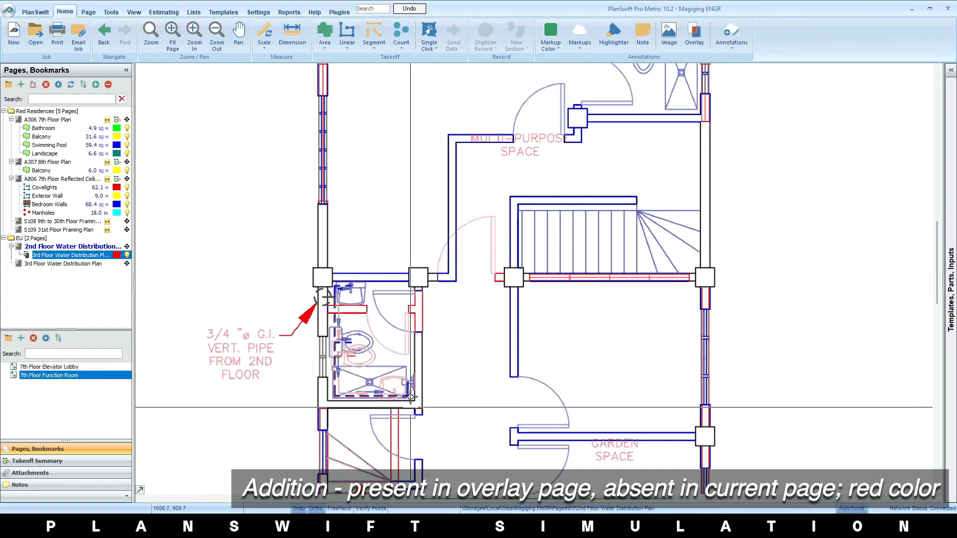
scroll(501, 361, "down", 2)
scroll(508, 345, "down", 2)
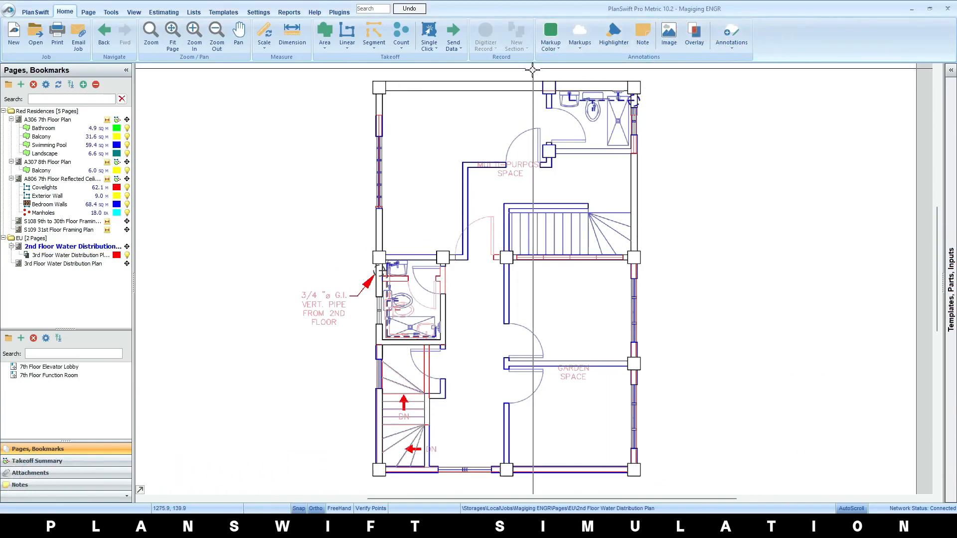
- Draw a green stepped pen markup of straight segments in the blank area to the right of the floor plan
left_click(582, 52)
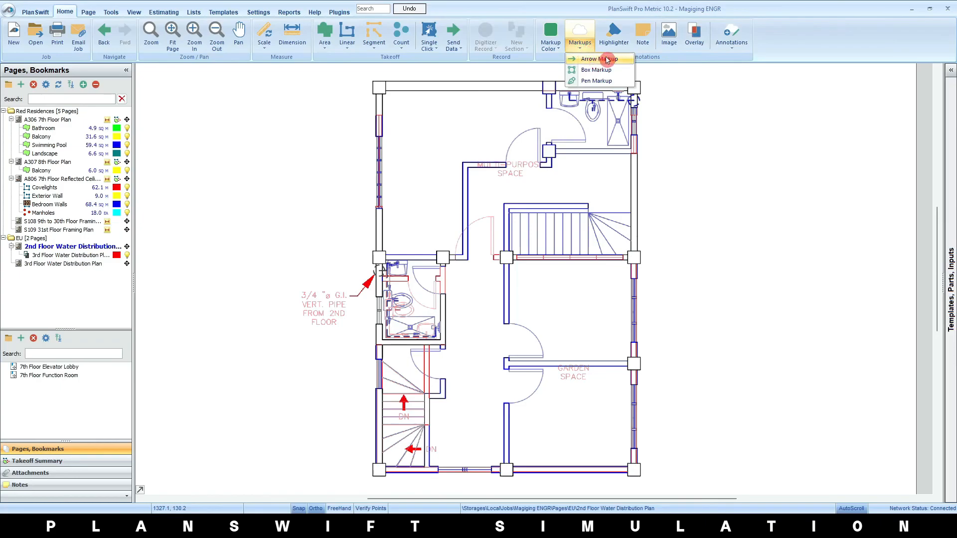
left_click(609, 82)
left_click(688, 144)
left_click(842, 144)
left_click(842, 204)
left_click(690, 205)
left_click(690, 247)
left_click(658, 247)
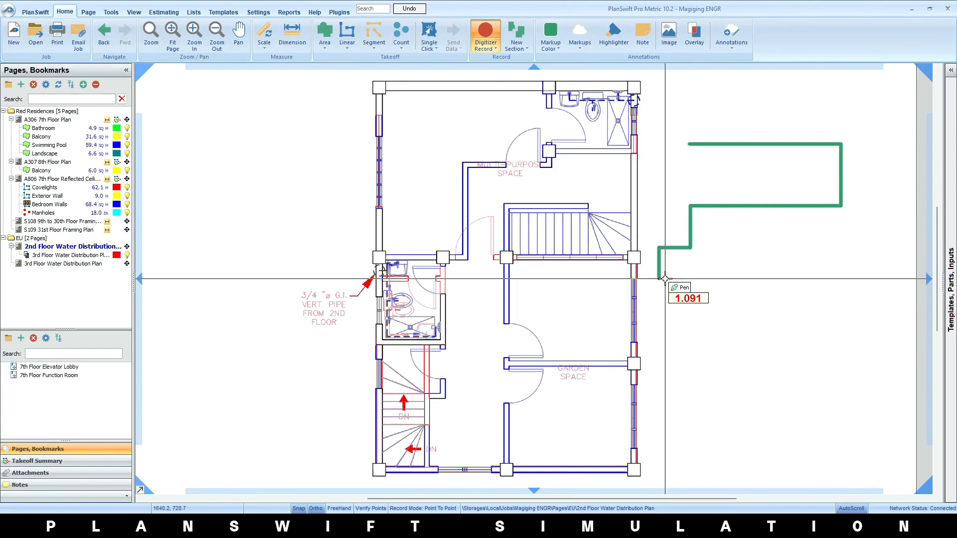
left_click(657, 279)
left_click(800, 279)
- Draw a green freehand spiral arrow markup beneath the stepped pen line
left_click(551, 48)
left_click(579, 45)
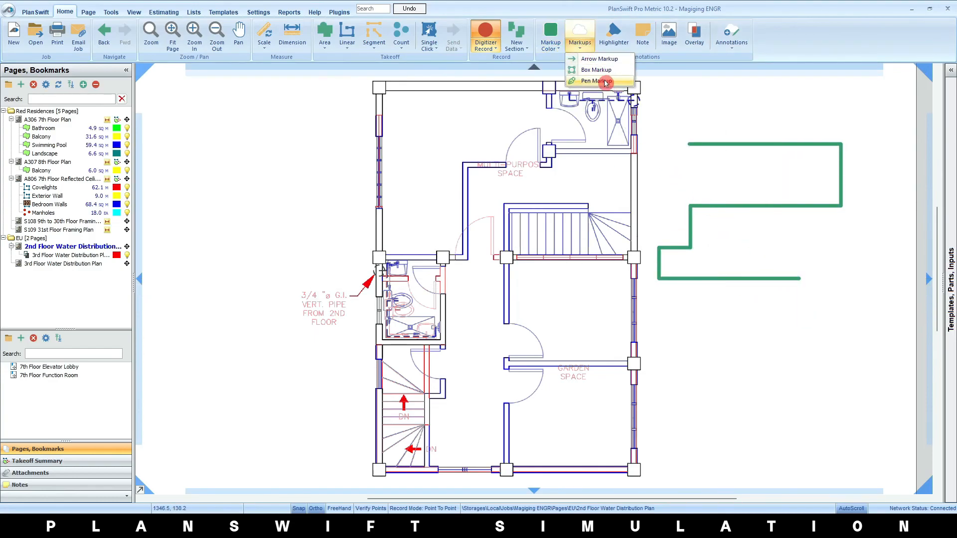
left_click(648, 59)
mouse_move(787, 326)
left_mouse_down()
mouse_move(768, 358)
mouse_move(698, 311)
left_mouse_up()
- Draw a green outlined box markup in the blank area to the left of the floor plan
left_click(579, 44)
left_click(605, 80)
left_click_drag(213, 128, 297, 205)
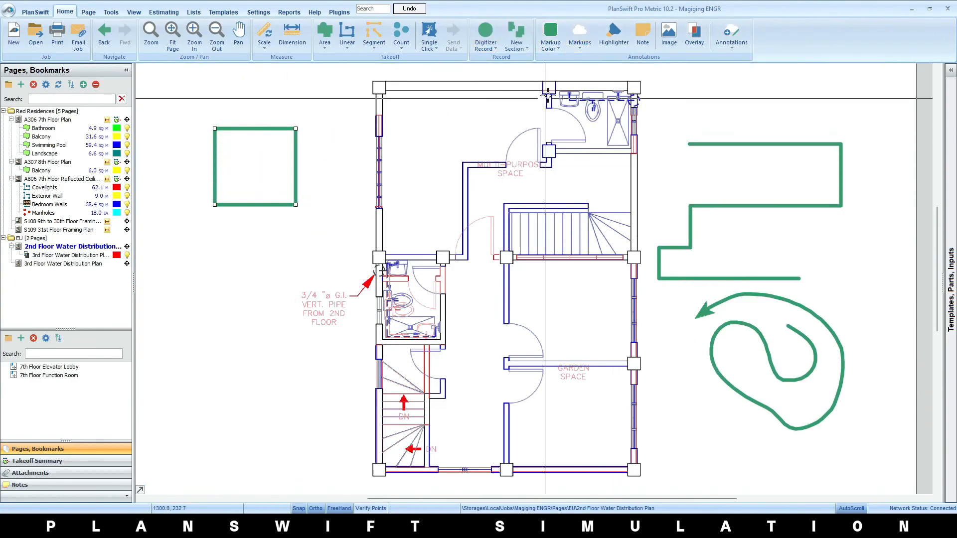
- Highlight a filled green rectangle below the outlined box, beside the vertical pipe callout
left_click(580, 42)
left_click(592, 73)
left_click_drag(205, 250, 299, 369)
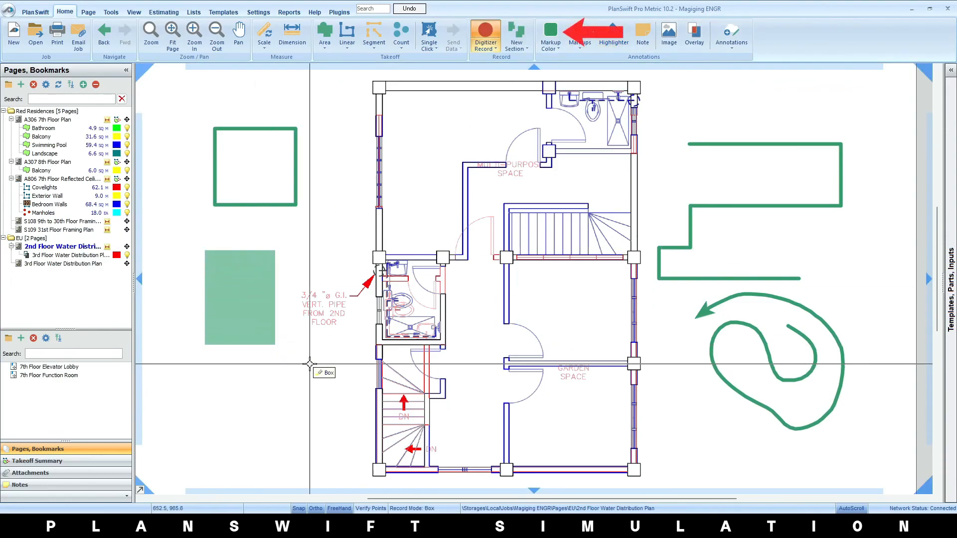
- Place a large yellow note over the middle of the floor plan with the text "Engineer THIS YEAR!"
left_click(643, 34)
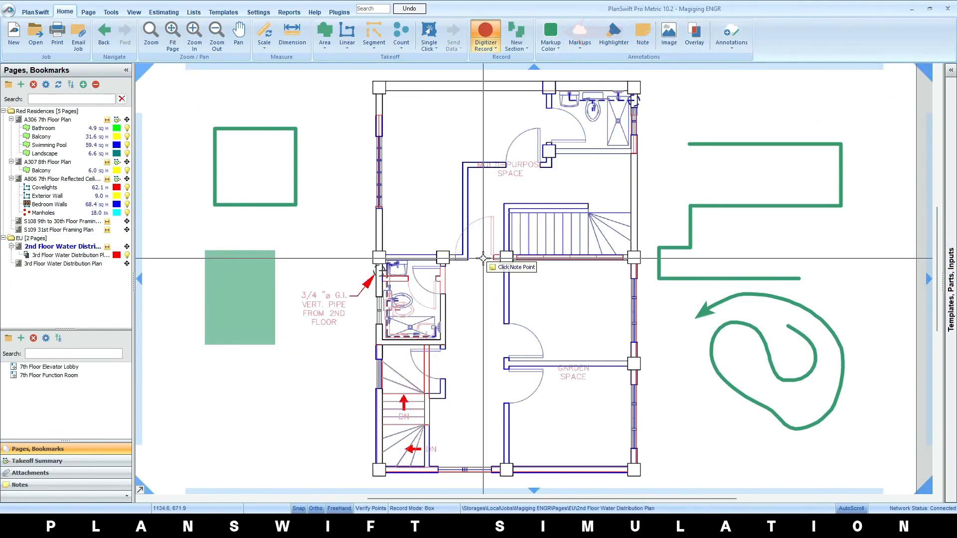
left_click_drag(596, 159, 312, 435)
left_click(415, 370)
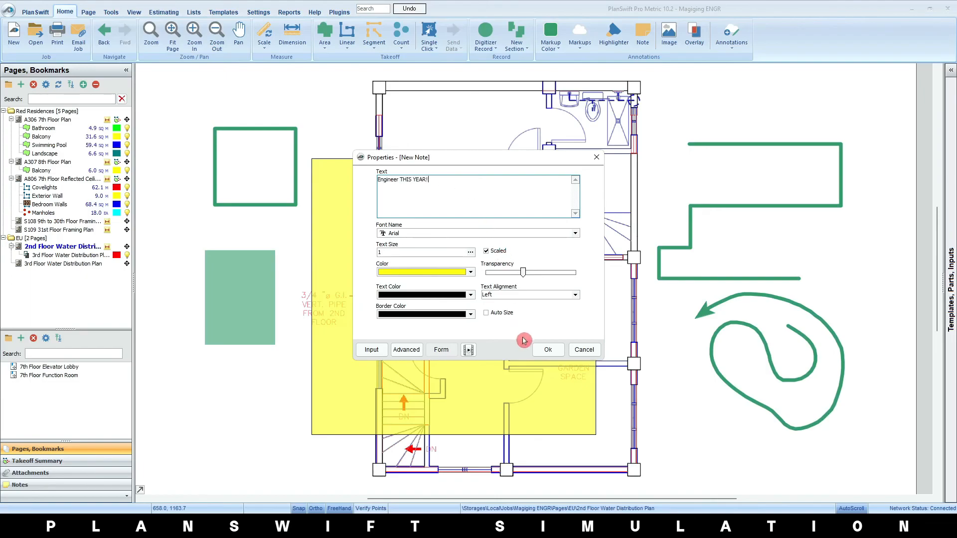
left_click(547, 350)
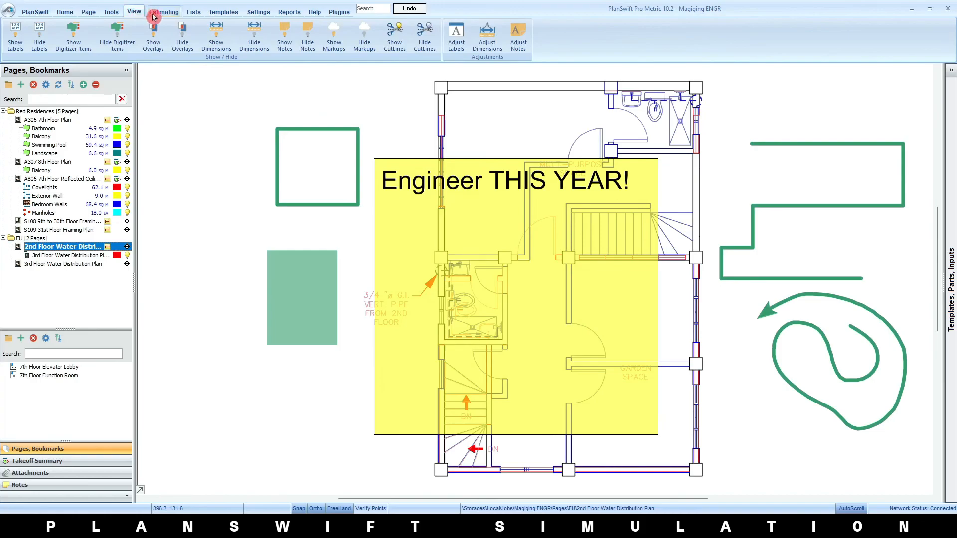
- Hide the markups and notes on the 2nd floor page, toggling the overlay off and back on
left_click(135, 12)
left_click(364, 36)
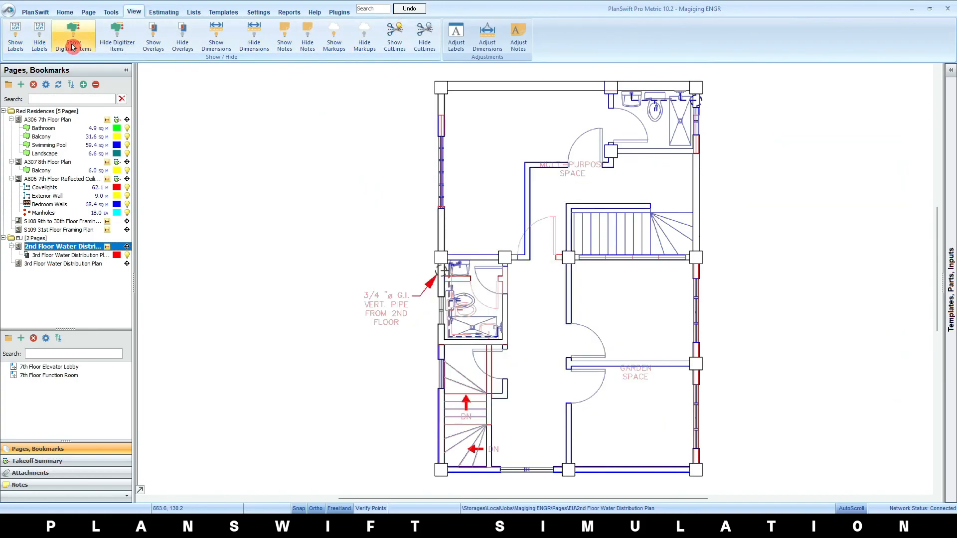
left_click(182, 35)
left_click(154, 36)
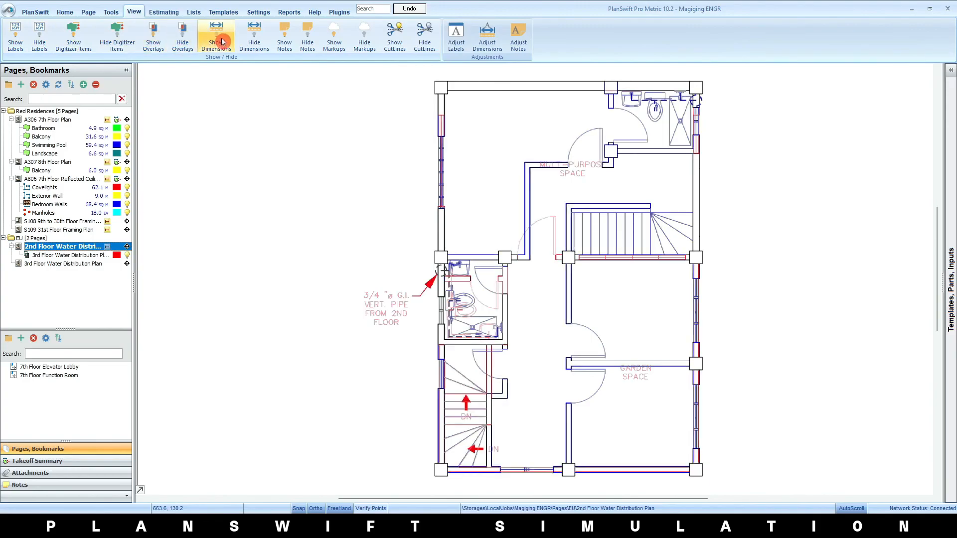
left_click(285, 36)
left_click(303, 38)
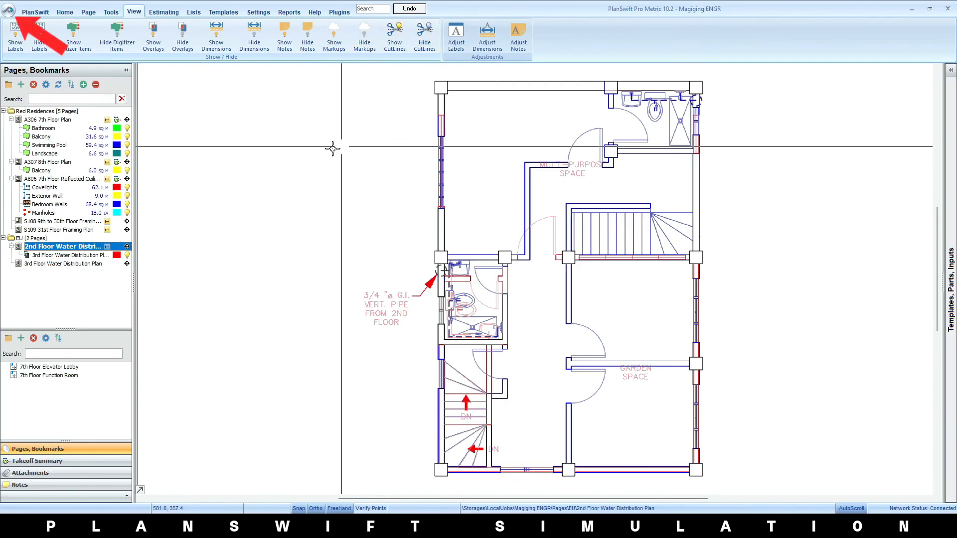
- Open the print setup and include all the Red Residences and EU pages in the print selection
left_click(9, 9)
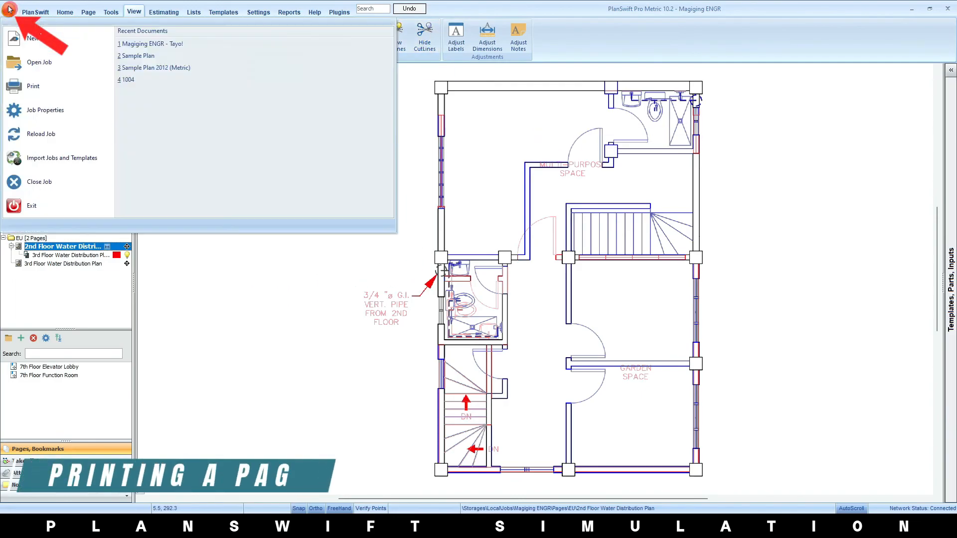
left_click(60, 88)
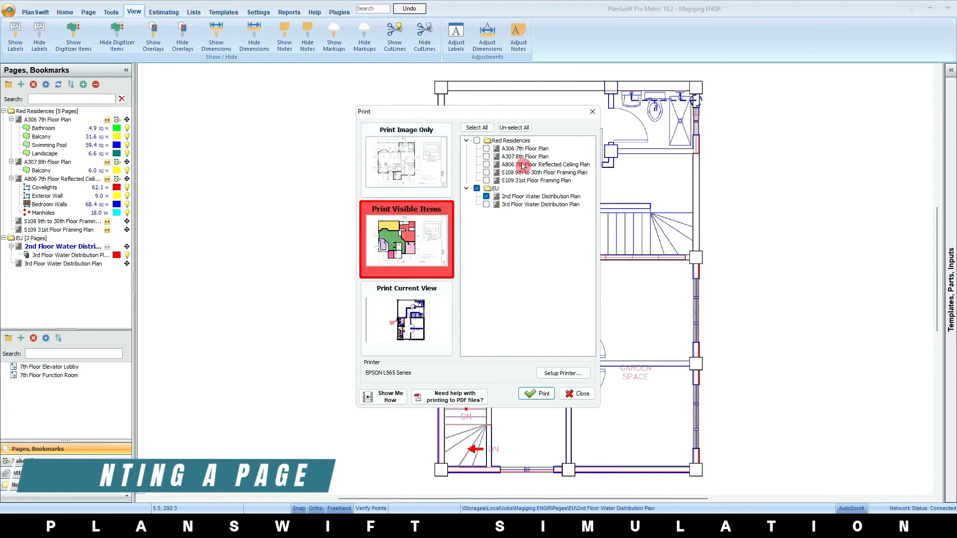
left_click(487, 149)
left_click(487, 157)
left_click(487, 165)
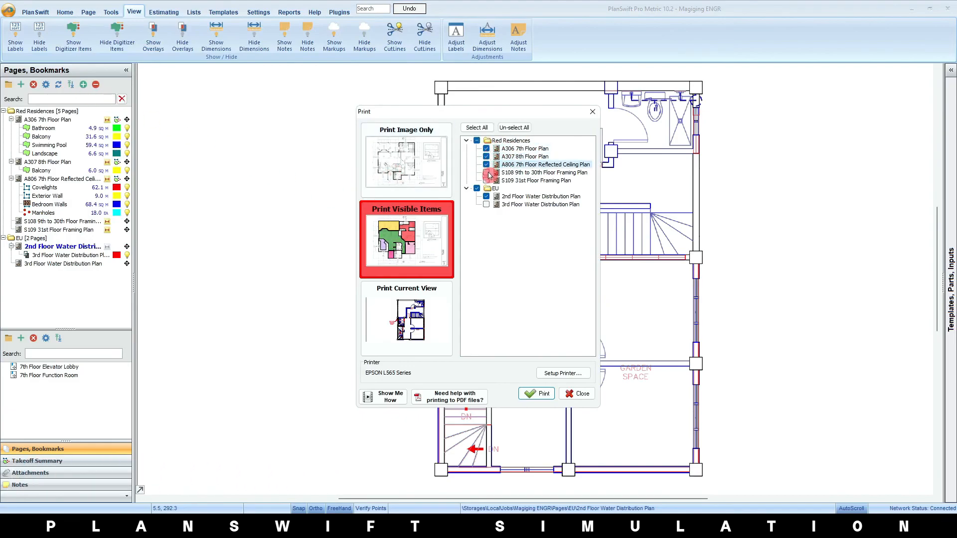
left_click(487, 173)
left_click(486, 180)
left_click(498, 205)
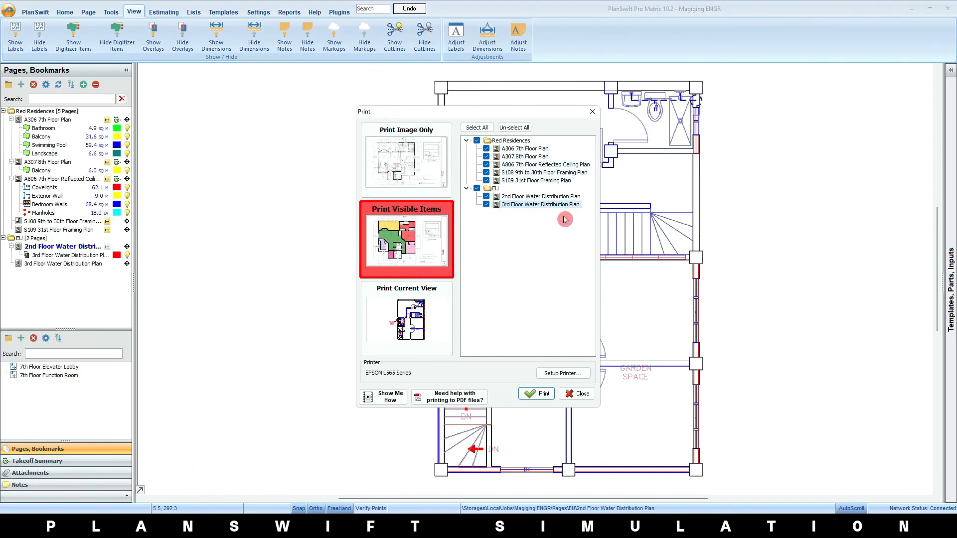
- Try the Print Image Only, Print Visible Items and Print Current View modes, and close the print setup without printing
left_click(396, 157)
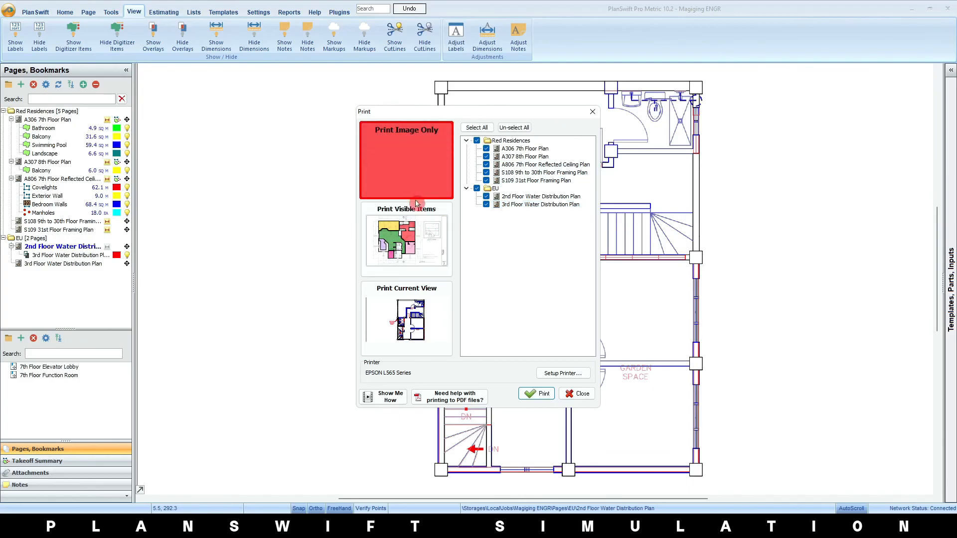
left_click(398, 244)
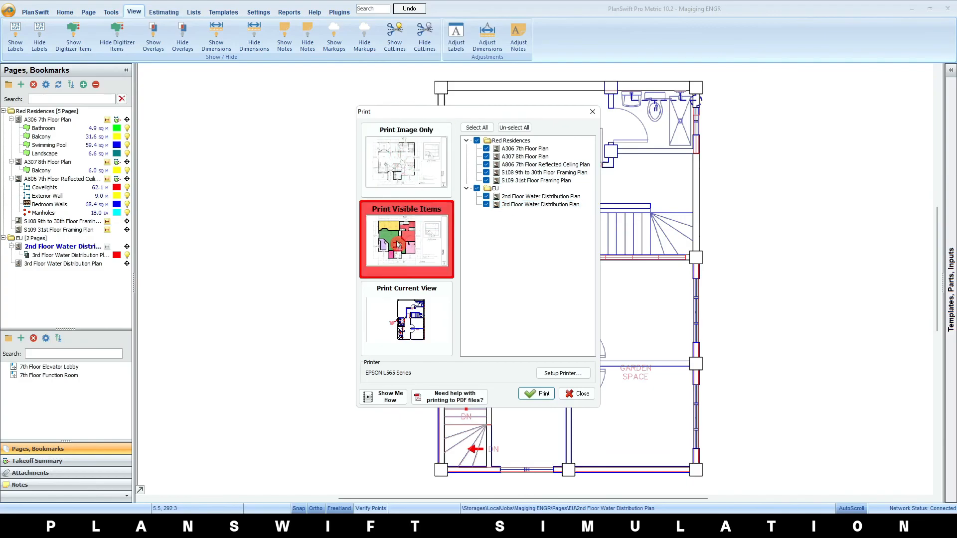
left_click(407, 317)
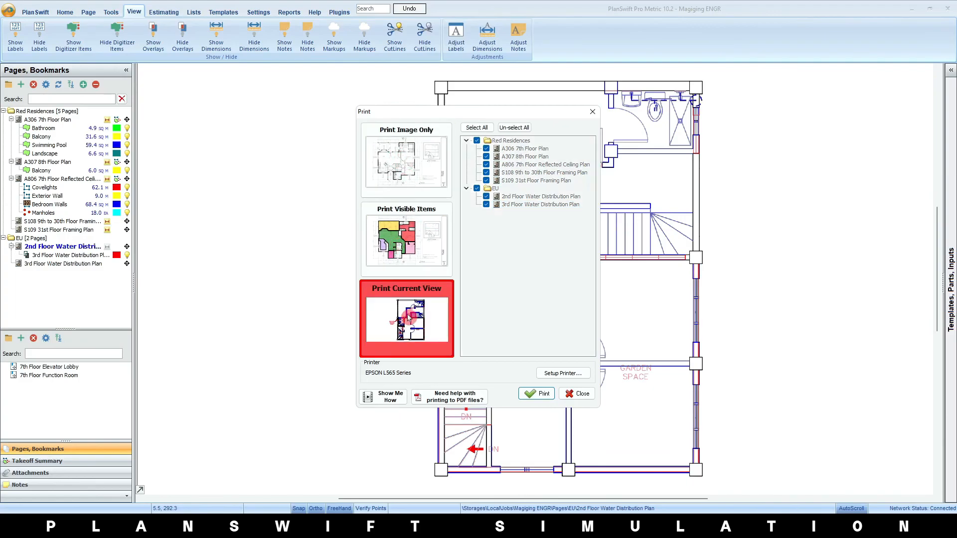
left_click(578, 393)
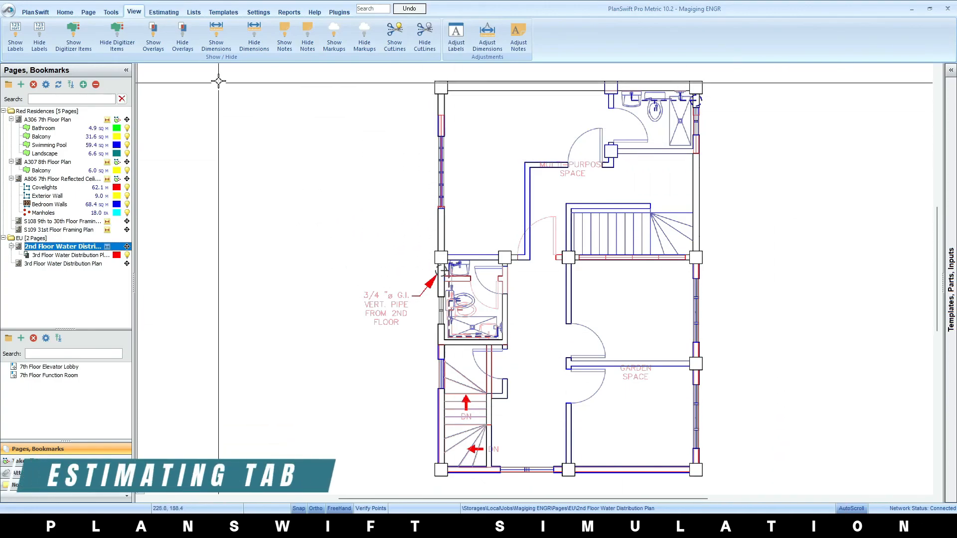
- Open the estimating sheet in Basic Layout and look over the available columns and the Bathroom item's options
left_click(169, 13)
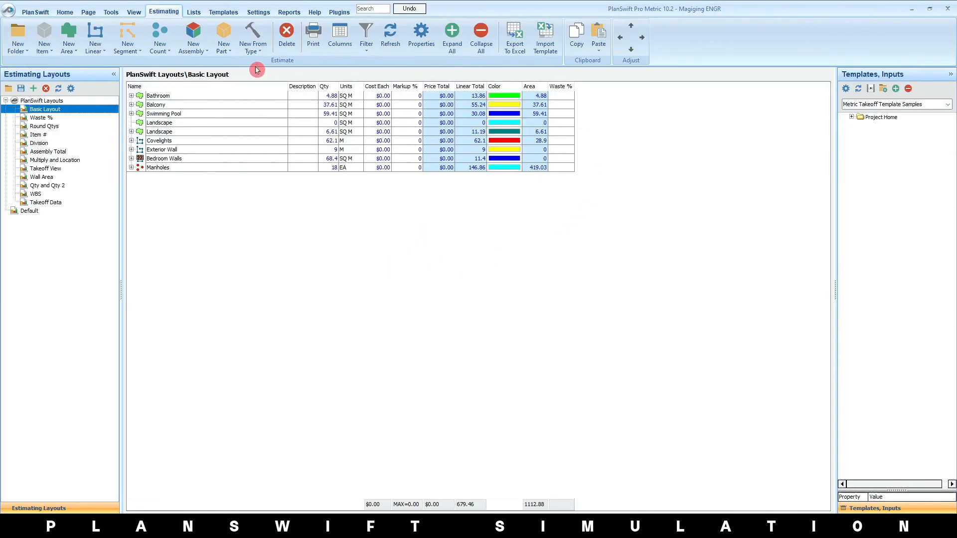
right_click(412, 88)
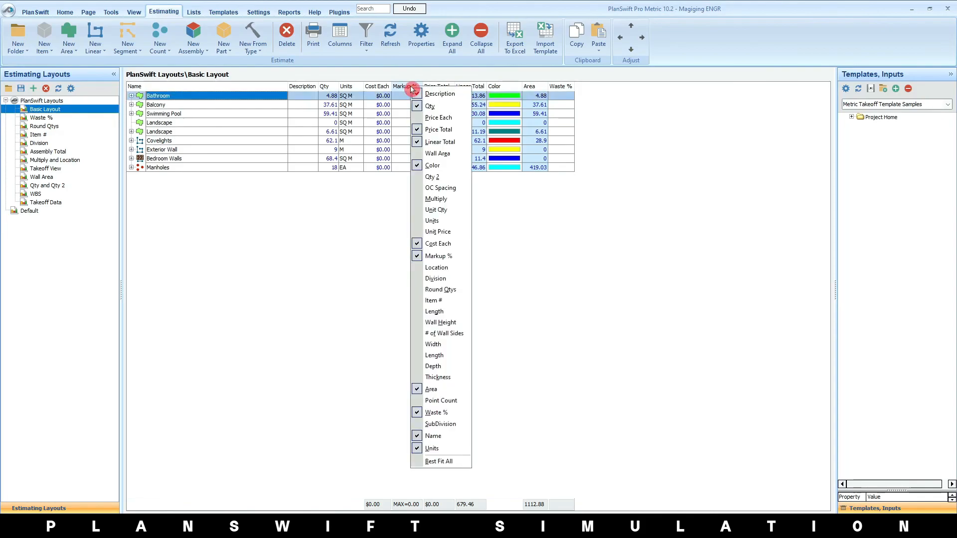
left_click(236, 236)
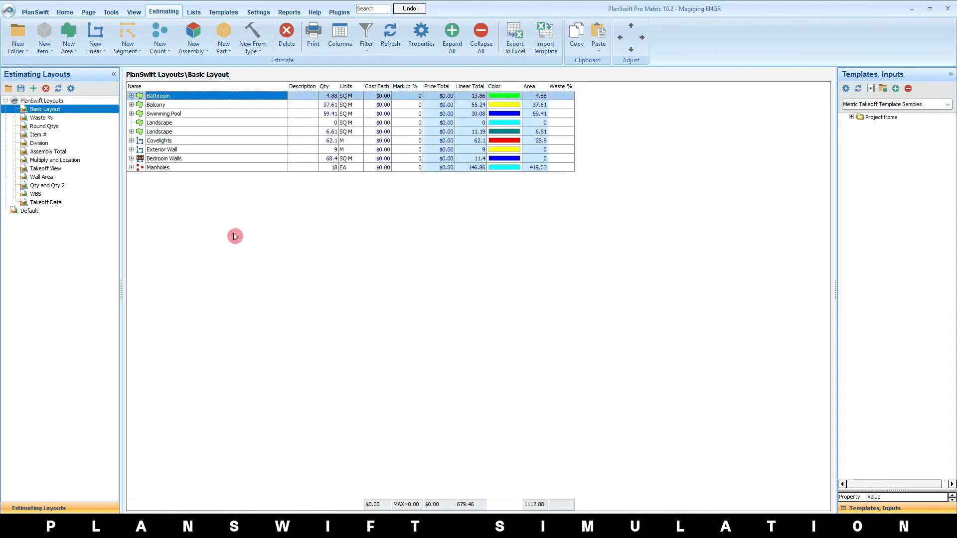
right_click(172, 96)
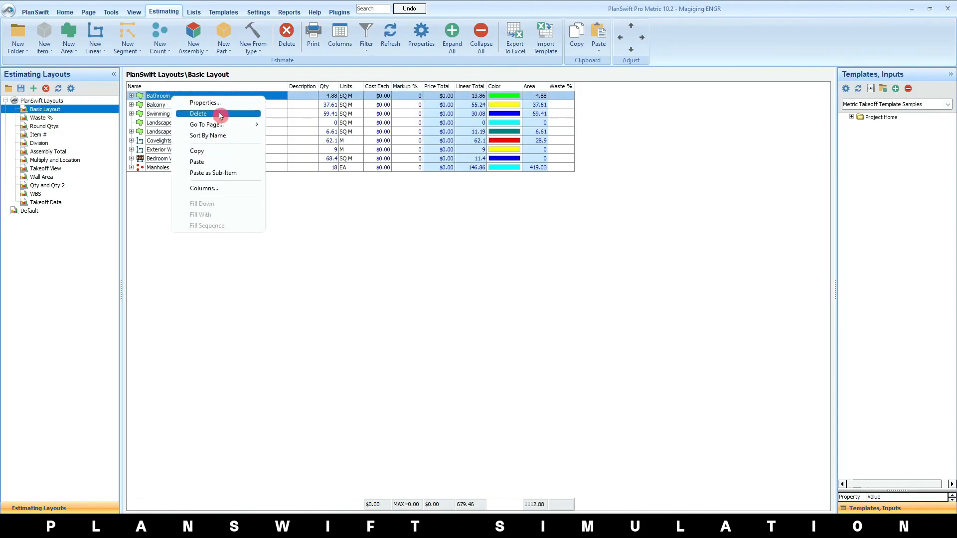
left_click(373, 261)
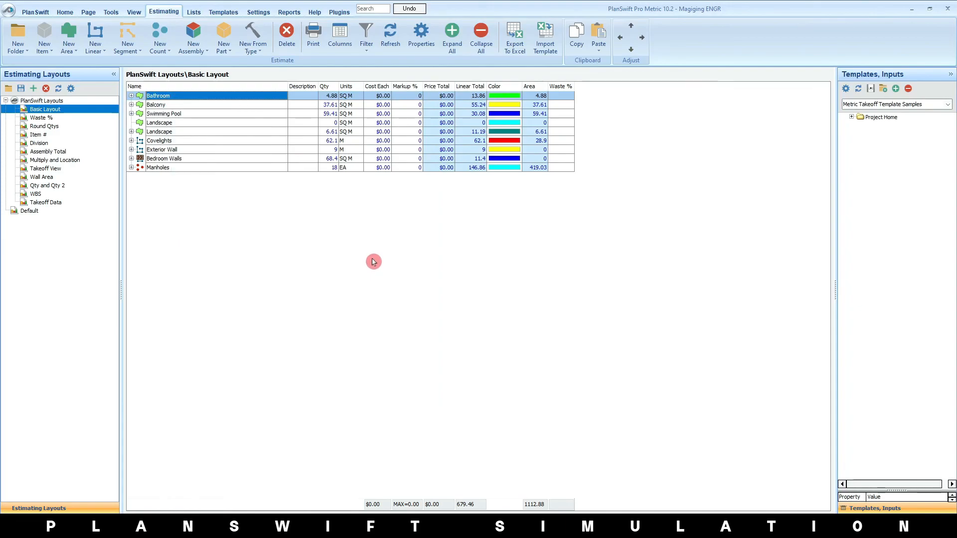
- Look through the list of available estimating columns and close it without changing any column
left_click(340, 43)
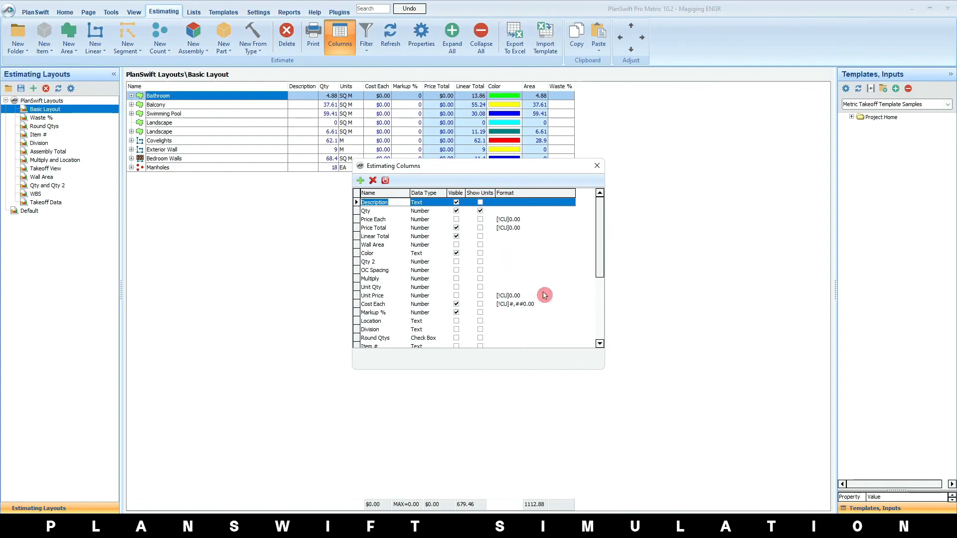
scroll(544, 295, "down", 5)
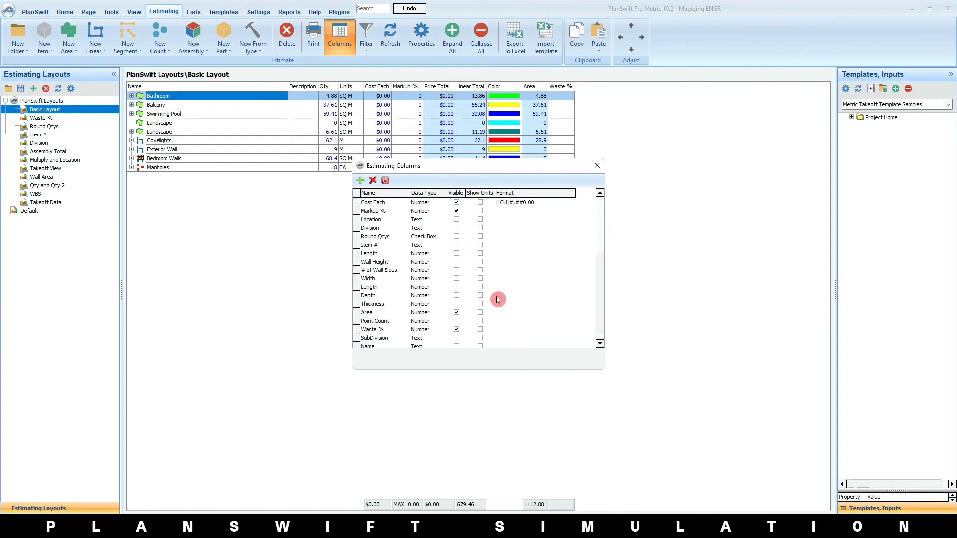
scroll(461, 298, "up", 5)
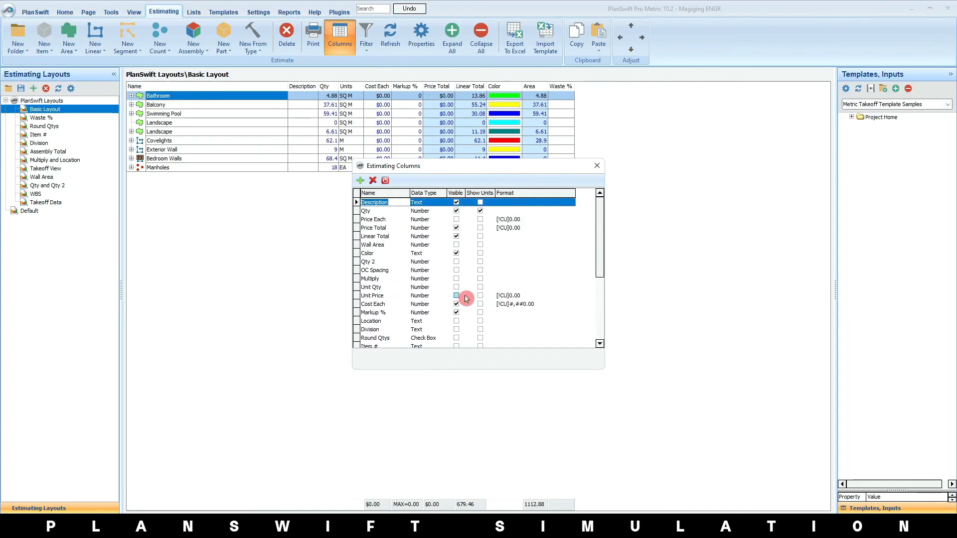
left_click(597, 167)
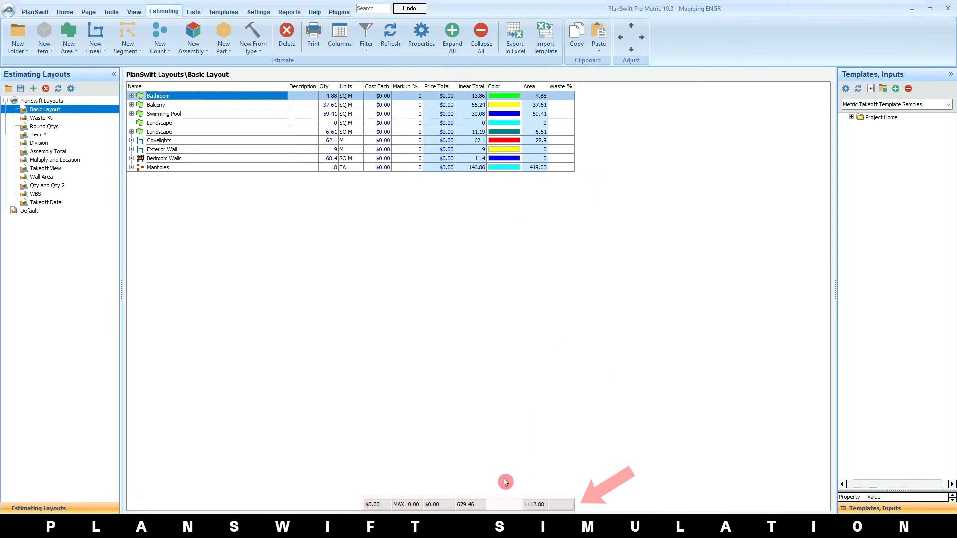
- Try the Sections filter on the estimate, and open the estimate's print view and close it without printing
left_click(371, 51)
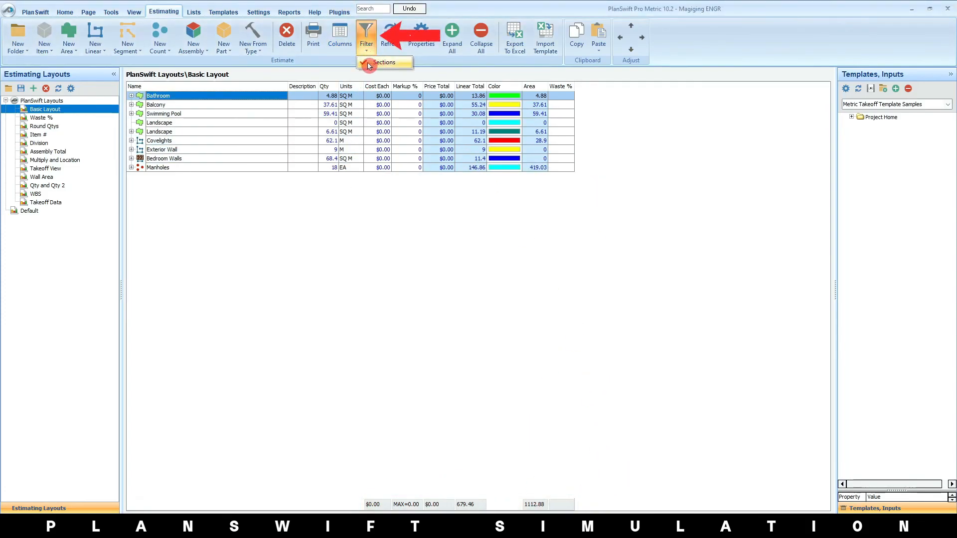
left_click(376, 62)
left_click(314, 38)
left_click(789, 66)
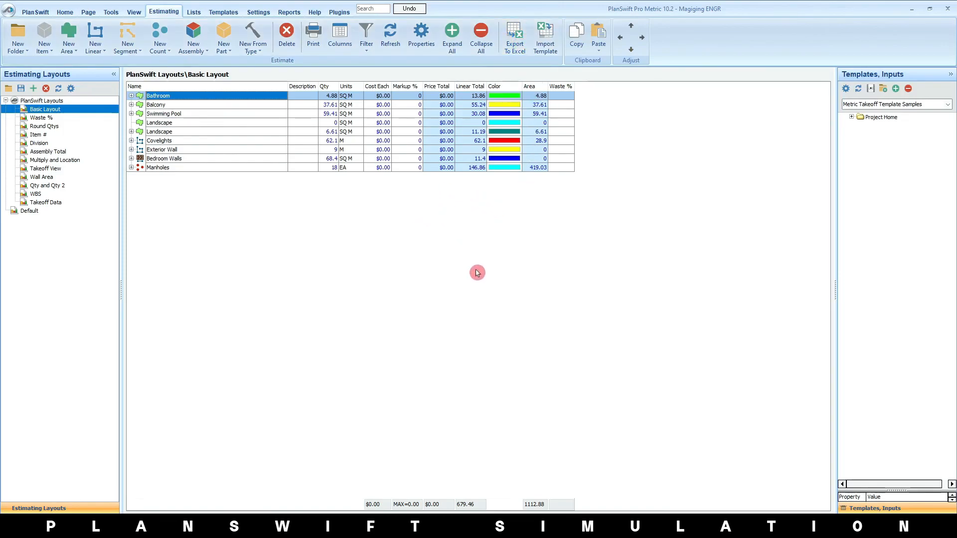
- Hide the Price Total, Linear Total, Cost Each, Markup %, Area and Waste % columns in the estimating sheet
left_click(456, 228)
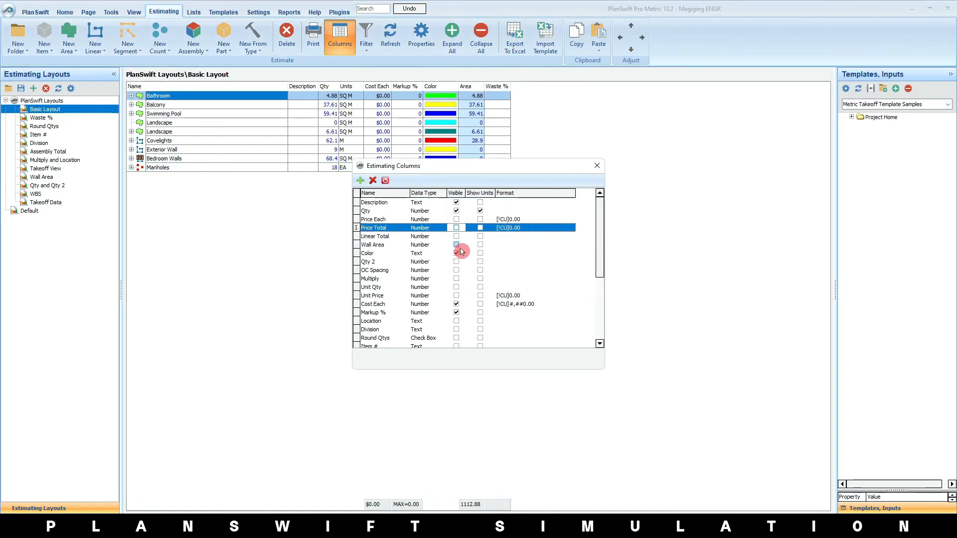
left_click(456, 236)
scroll(459, 254, "down", 5)
left_click(455, 304)
left_click(597, 165)
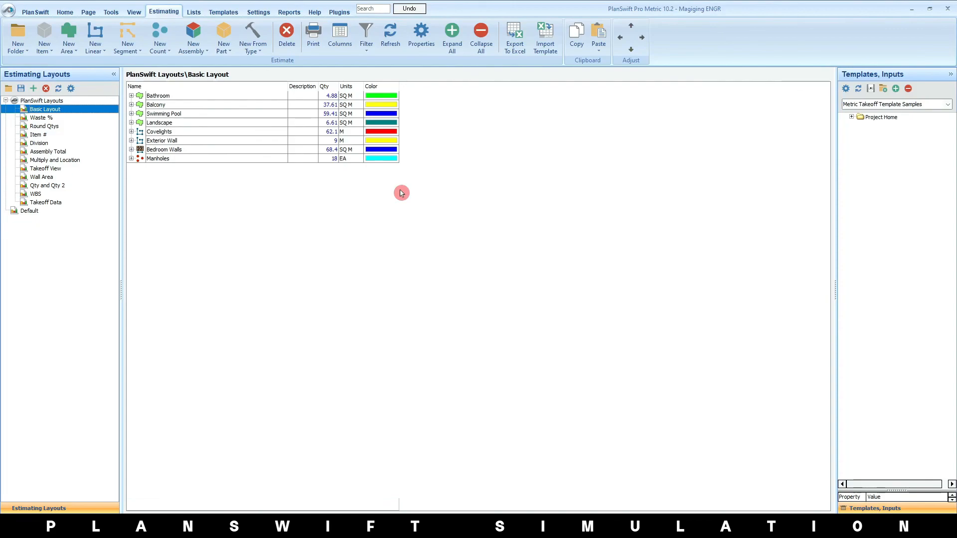
- Export the estimate to Excel and save the workbook on the D: drive as "Thank you Planswift!"
left_click(521, 40)
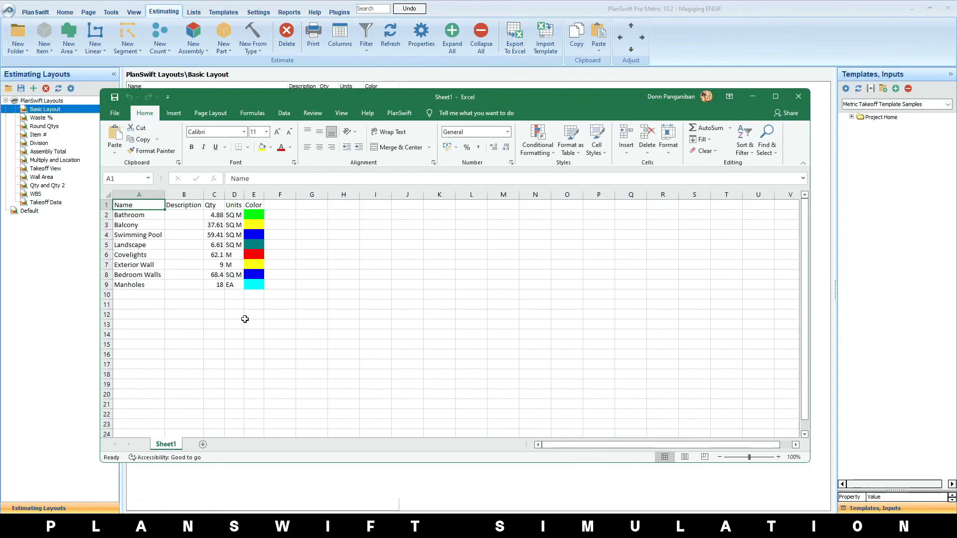
left_click(115, 112)
left_click(132, 247)
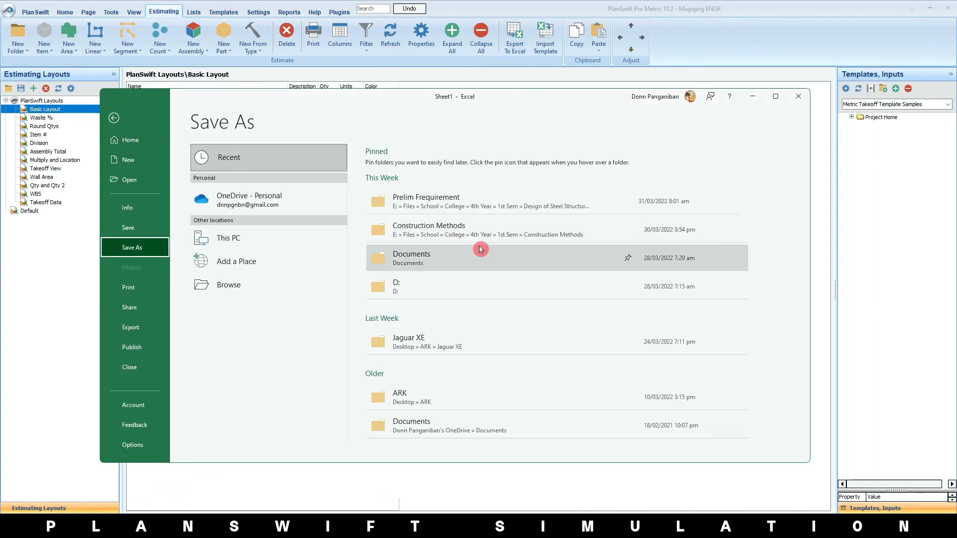
left_click(472, 284)
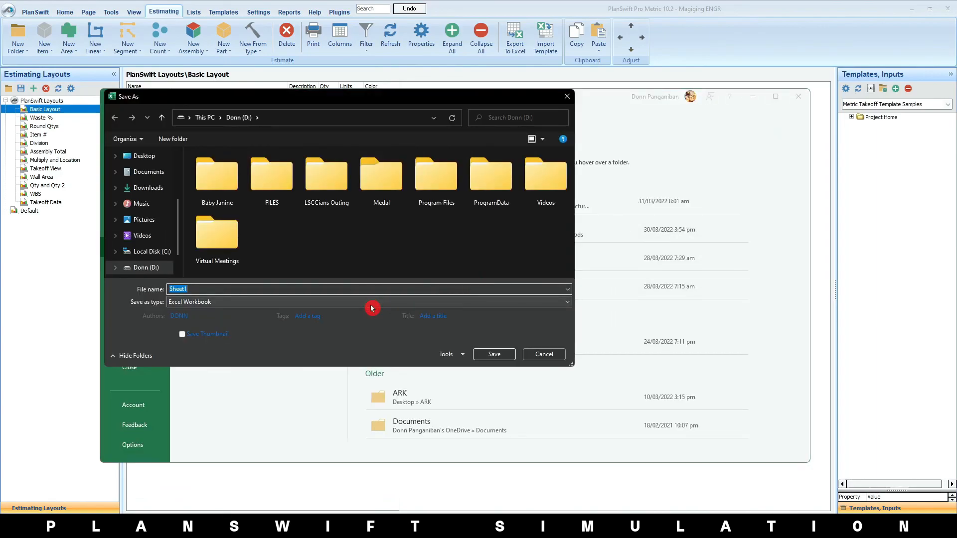
type("Thank you Planswift!")
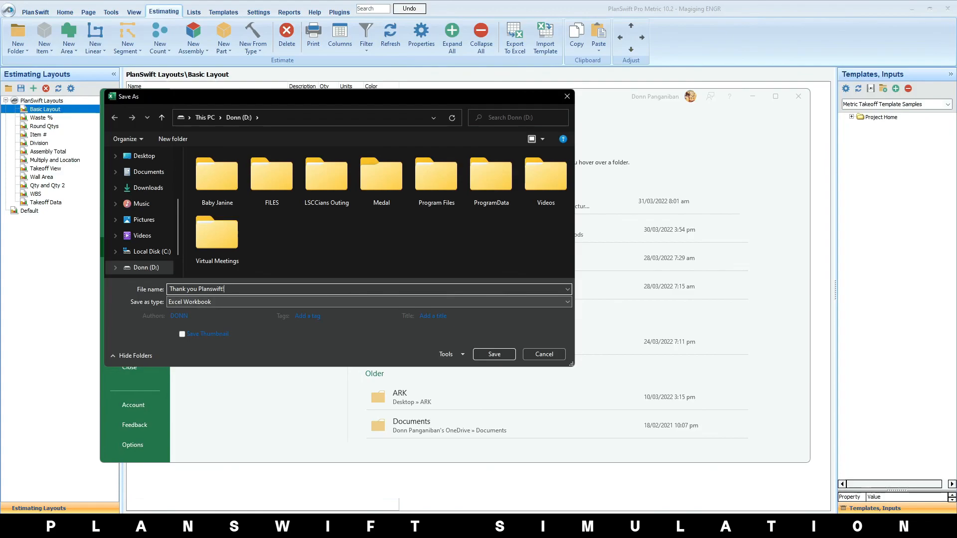
left_click(496, 355)
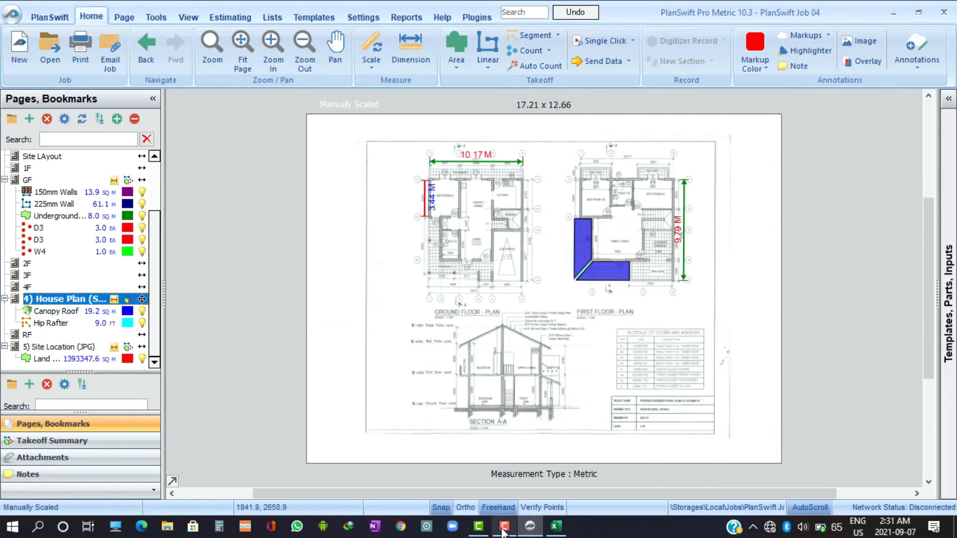
- Switch to the Sample BOQ workbook in Excel and connect it to PlanSwift
left_click(556, 526)
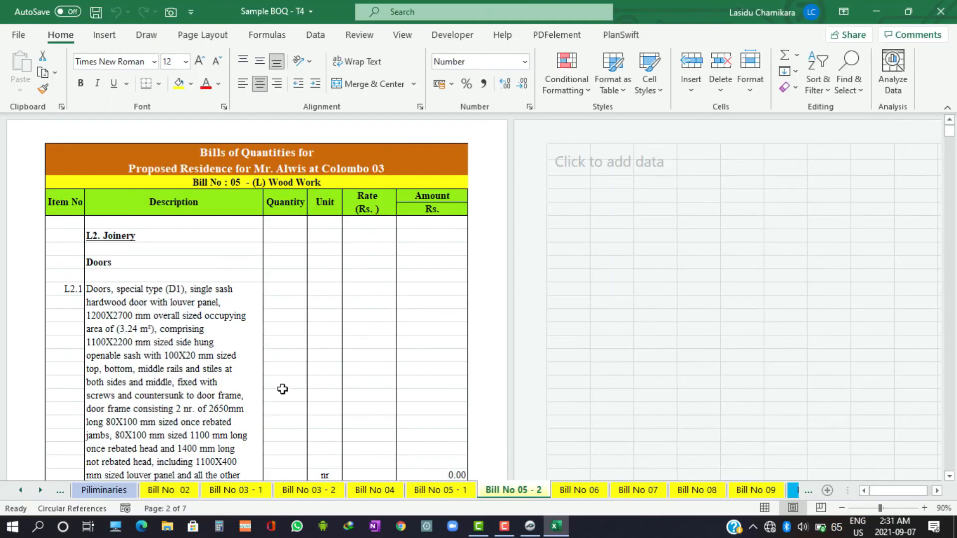
scroll(283, 390, "down", 2)
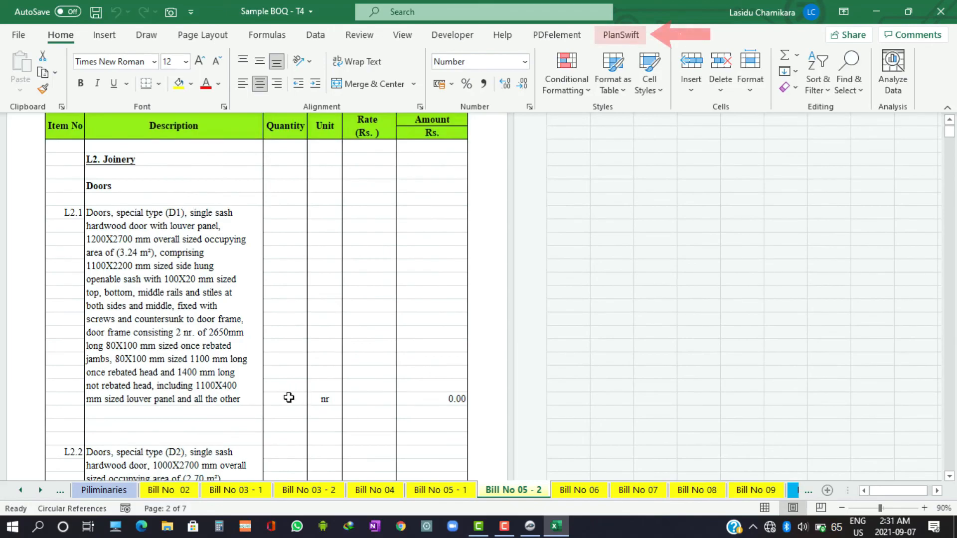
scroll(313, 278, "up", 2)
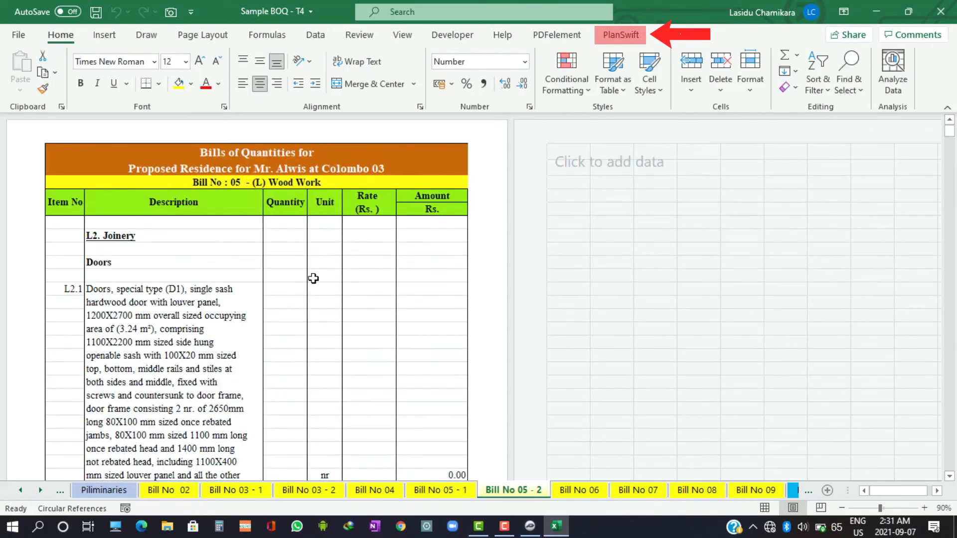
left_click(620, 35)
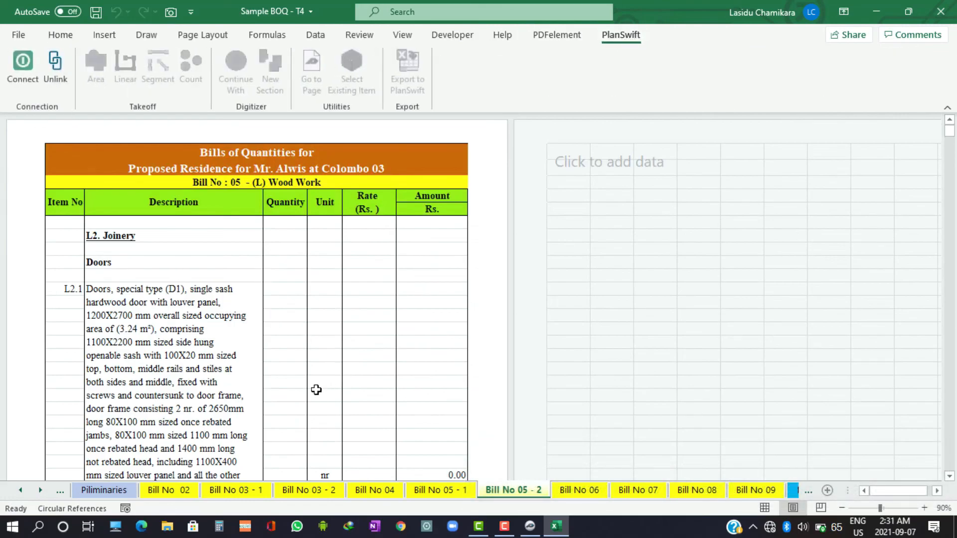
scroll(299, 387, "down", 2)
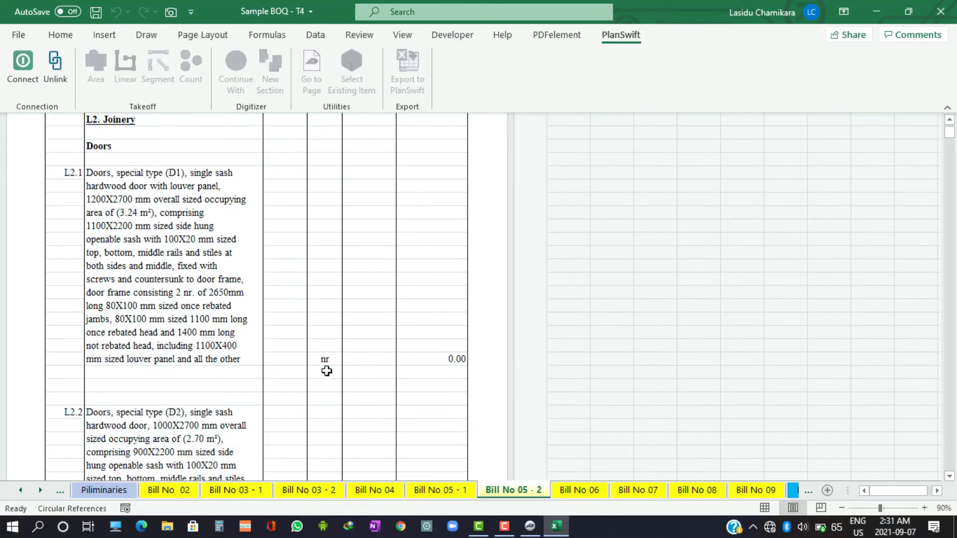
scroll(311, 361, "up", 2)
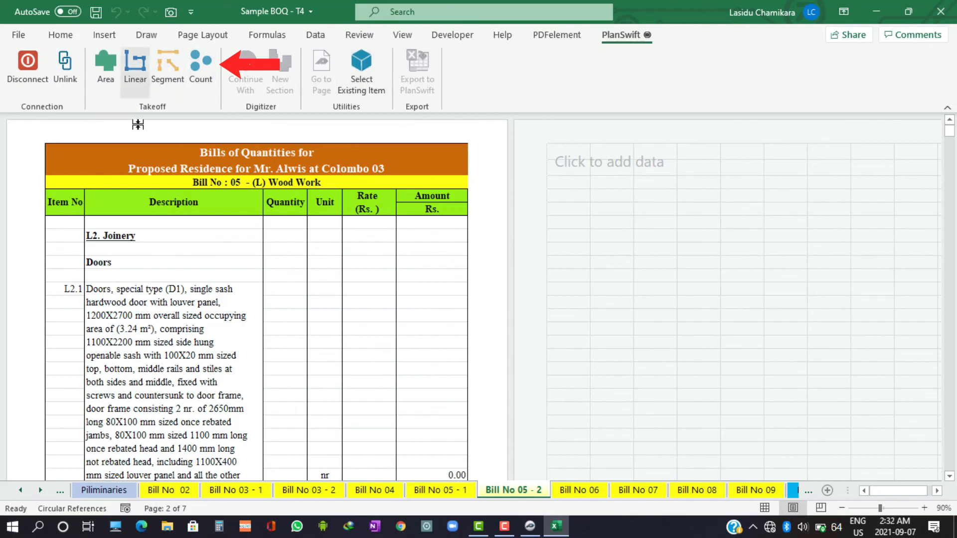
- Start a Count takeoff named D3 linked to the quantity cell of item L2.3, ordinary type doors, on Bill No 05 - 2
scroll(288, 334, "down", 7)
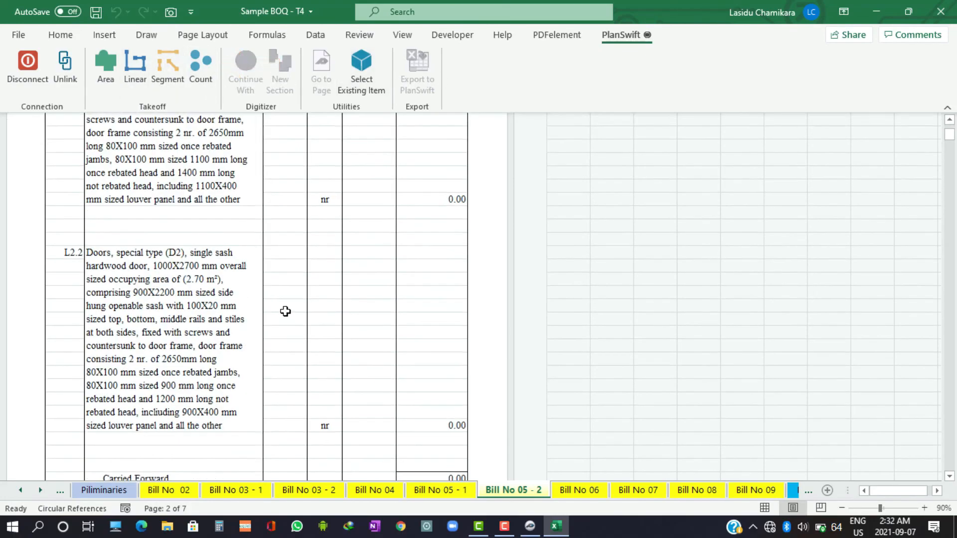
scroll(282, 324, "down", 8)
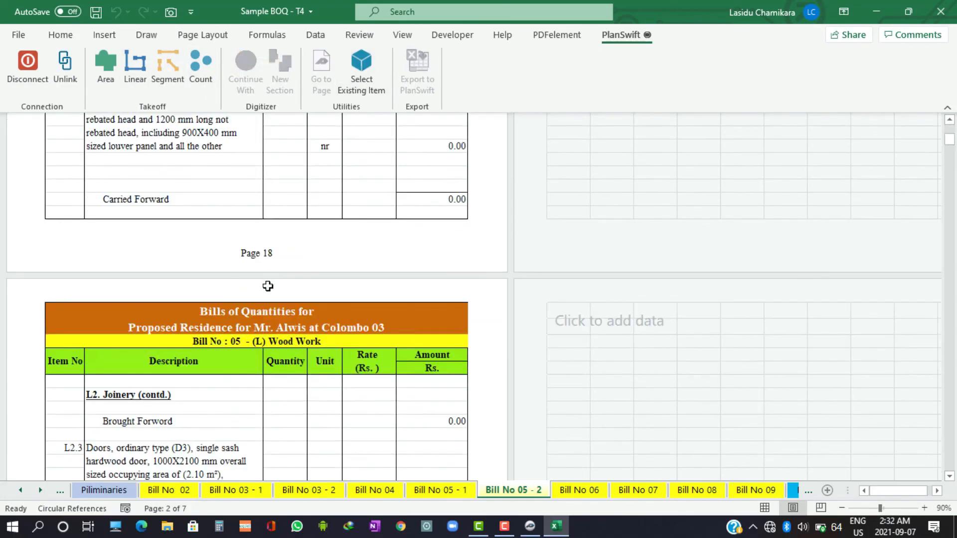
left_click(284, 305)
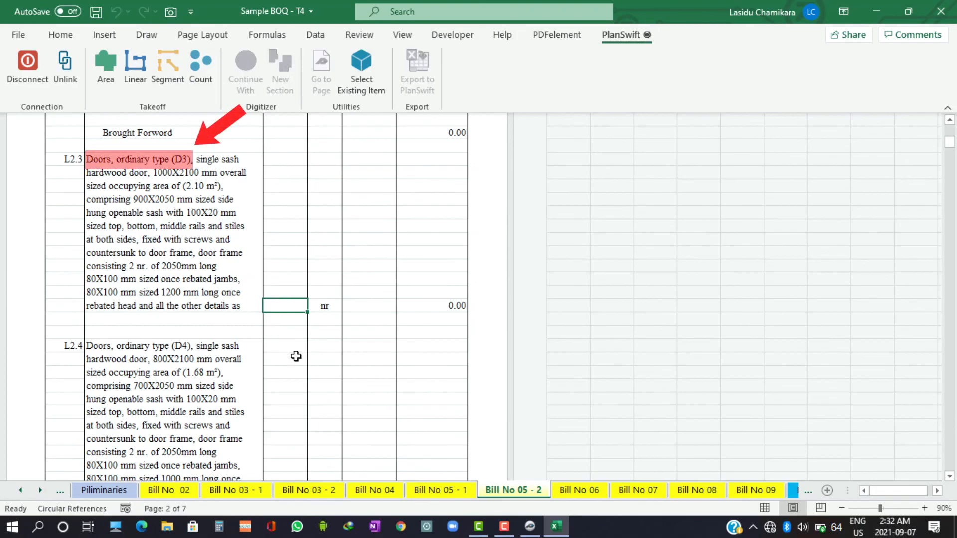
left_click(297, 384)
left_click(281, 306)
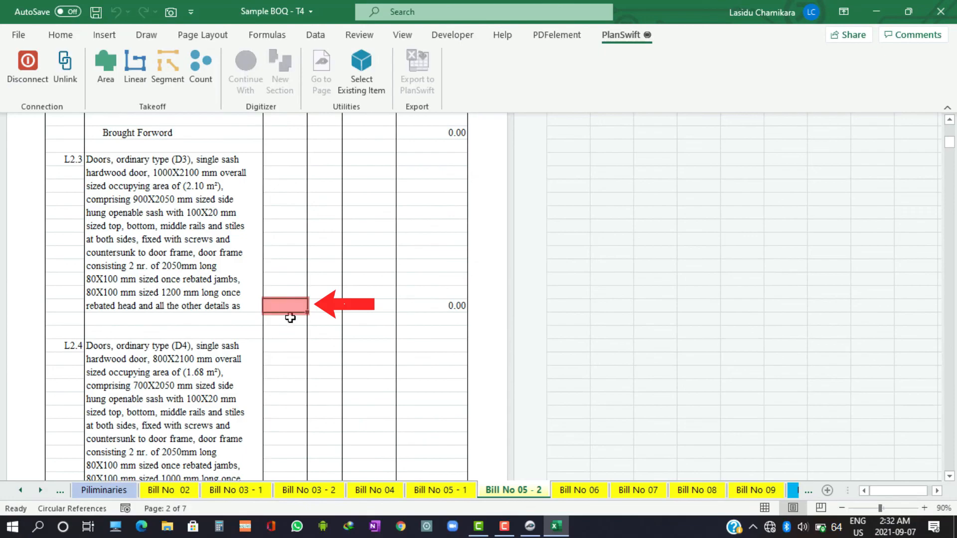
left_click(200, 75)
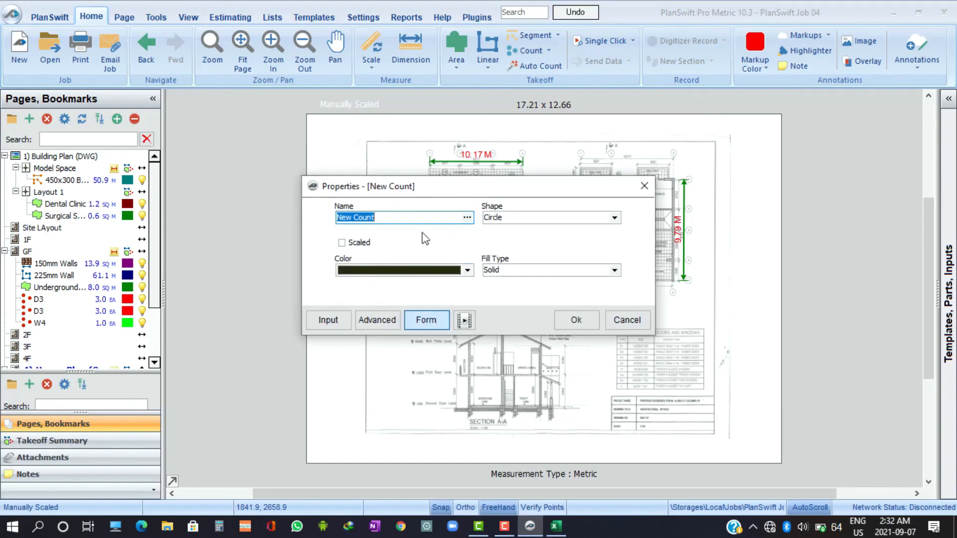
type("D3")
left_click(574, 320)
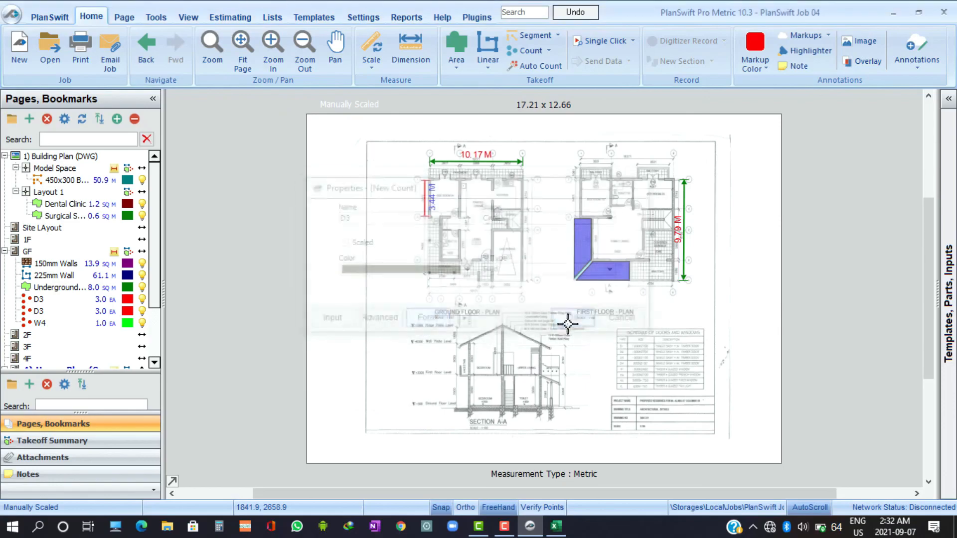
- Count the two D3 doors on the ground floor plan, stop recording, and switch to Excel to check the linked quantity
scroll(495, 254, "up", 3)
scroll(475, 298, "up", 2)
left_click(565, 275)
scroll(363, 273, "down", 2)
left_click(708, 265)
scroll(348, 406, "down", 1)
scroll(403, 384, "up", 2)
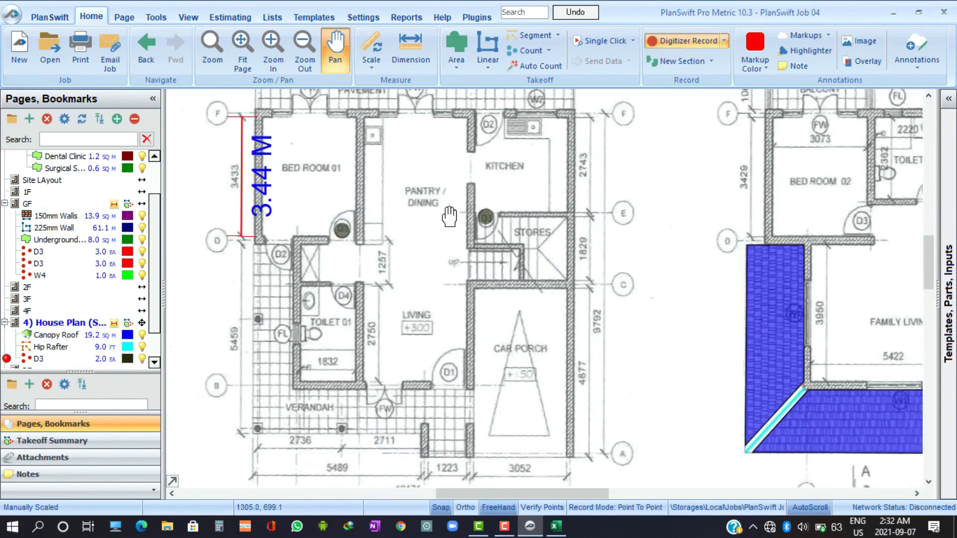
scroll(401, 299, "down", 1)
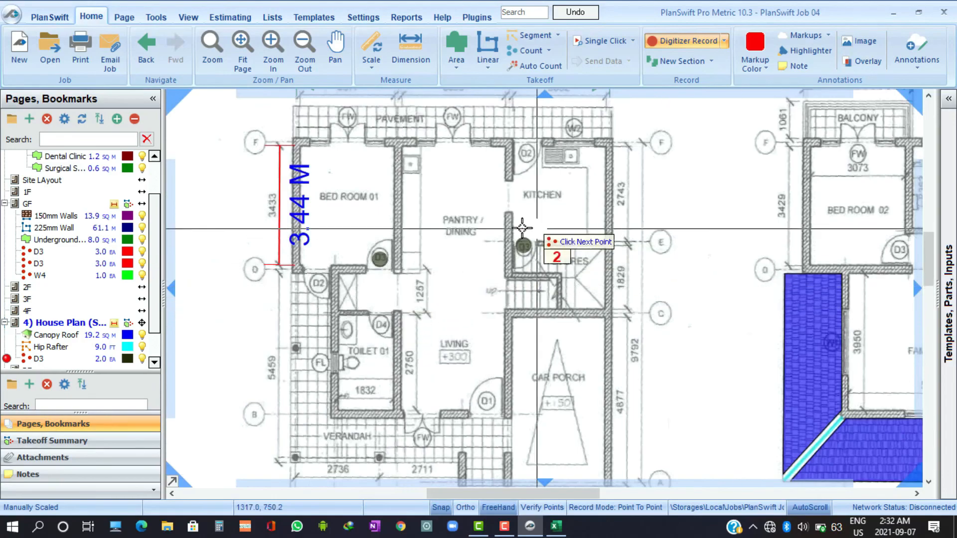
right_click(442, 256)
left_click(508, 292)
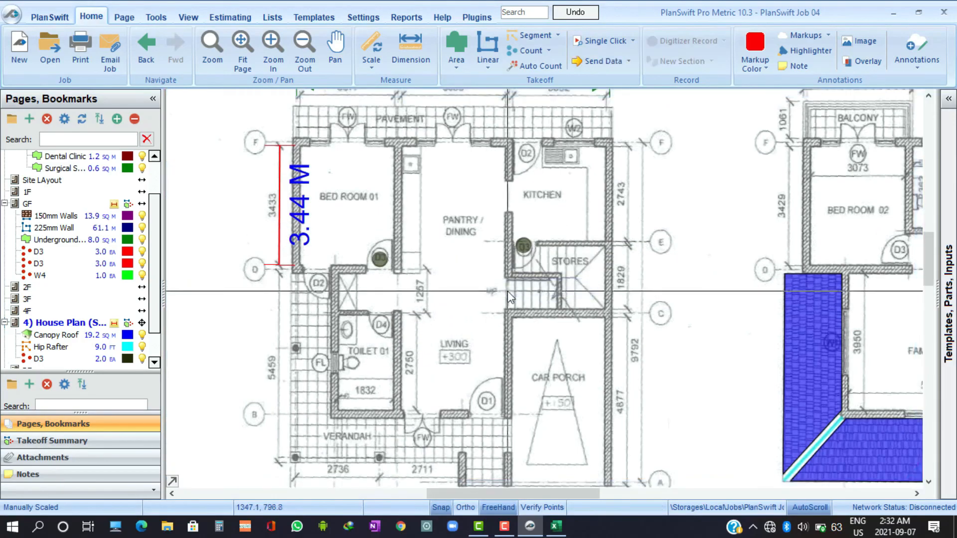
left_click(556, 528)
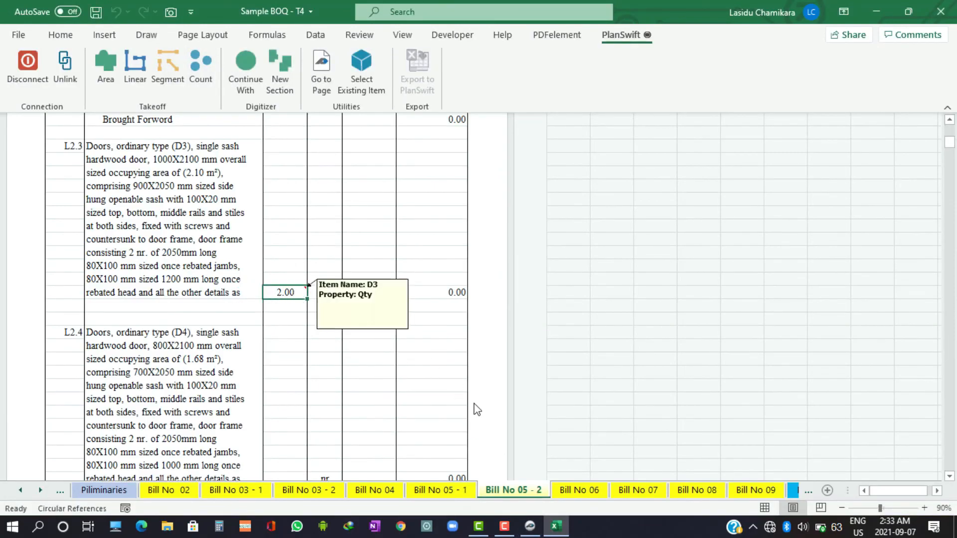
- Switch back to PlanSwift and resume recording on the House Plan's D3 count for the first floor plan
left_click(530, 528)
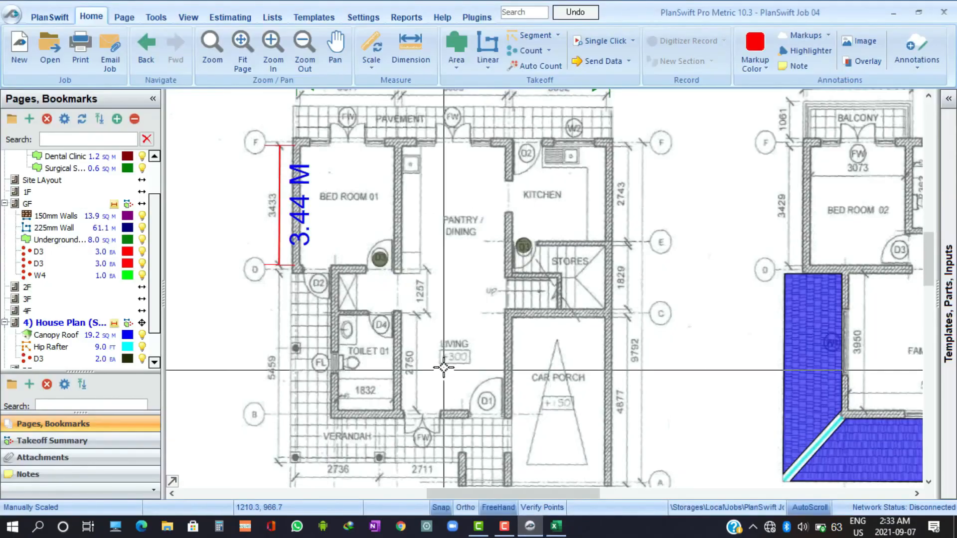
scroll(551, 327, "down", 3)
scroll(528, 304, "up", 3)
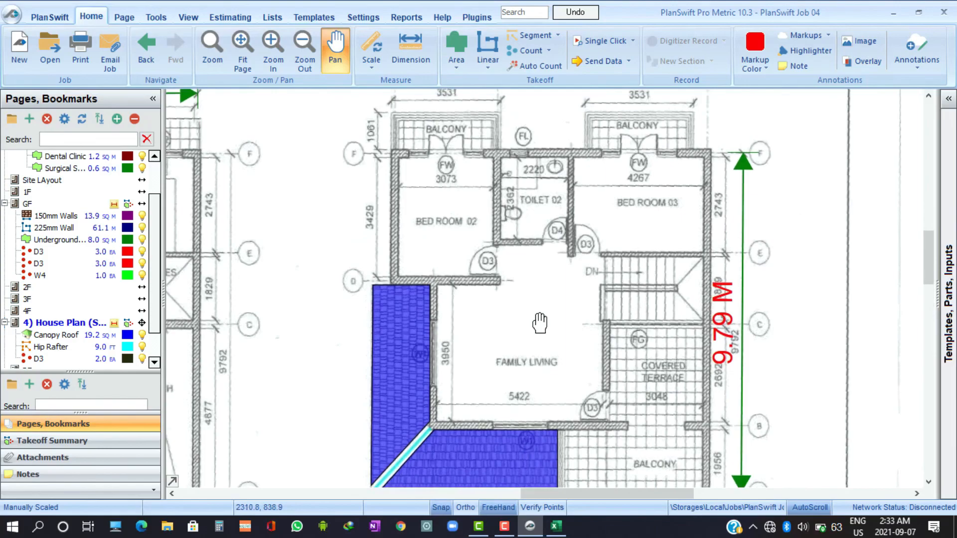
left_click(57, 312)
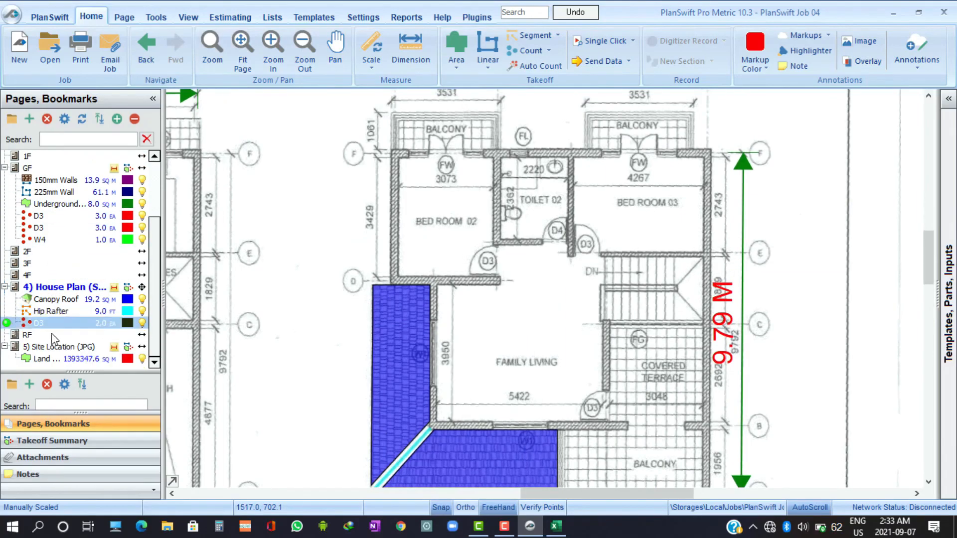
left_click(12, 323)
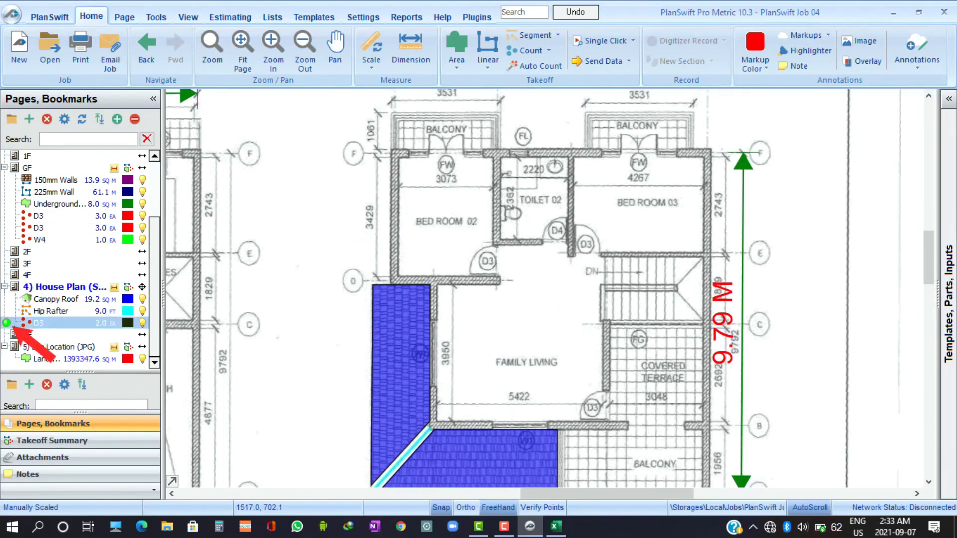
left_click(7, 323)
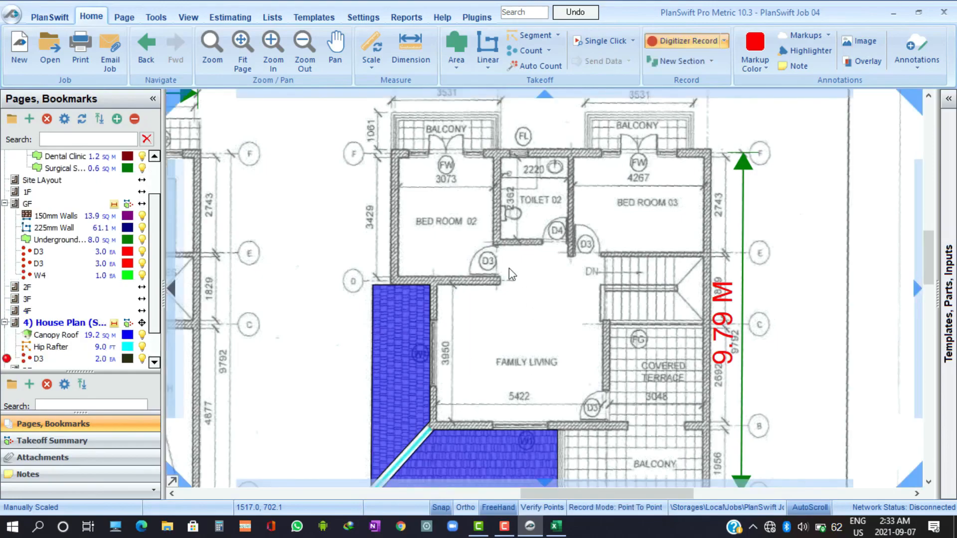
- Add the three first floor D3 doors to the count, stop recording, and check item L2.3's linked quantity in Excel
scroll(508, 272, "up", 1)
left_click(480, 260)
left_click(625, 232)
scroll(641, 246, "down", 2)
scroll(545, 267, "up", 2)
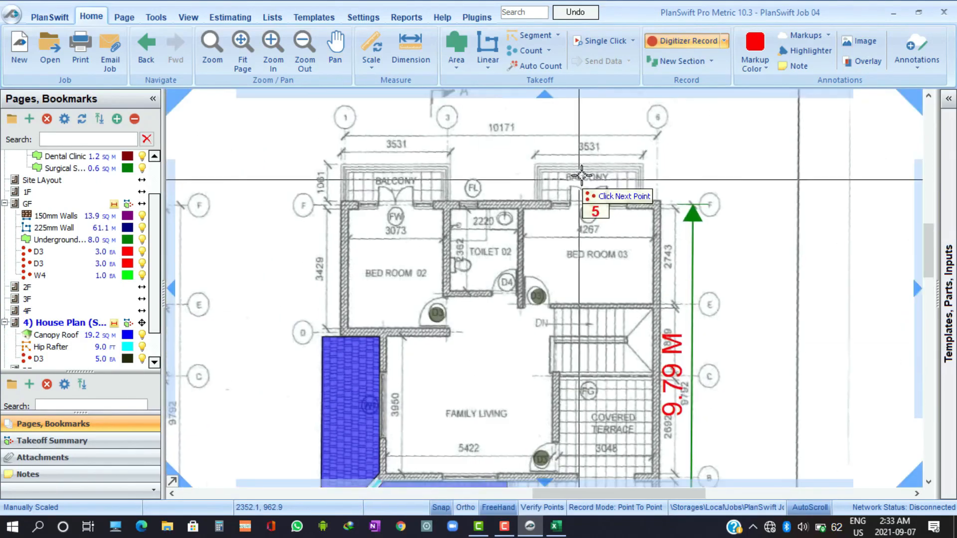
right_click(513, 380)
left_click(557, 410)
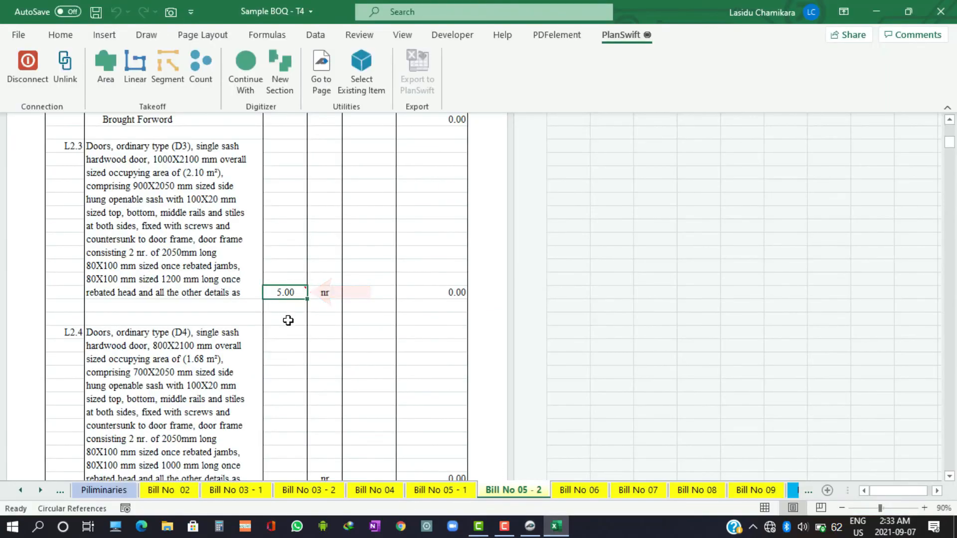
mouse_move(271, 295)
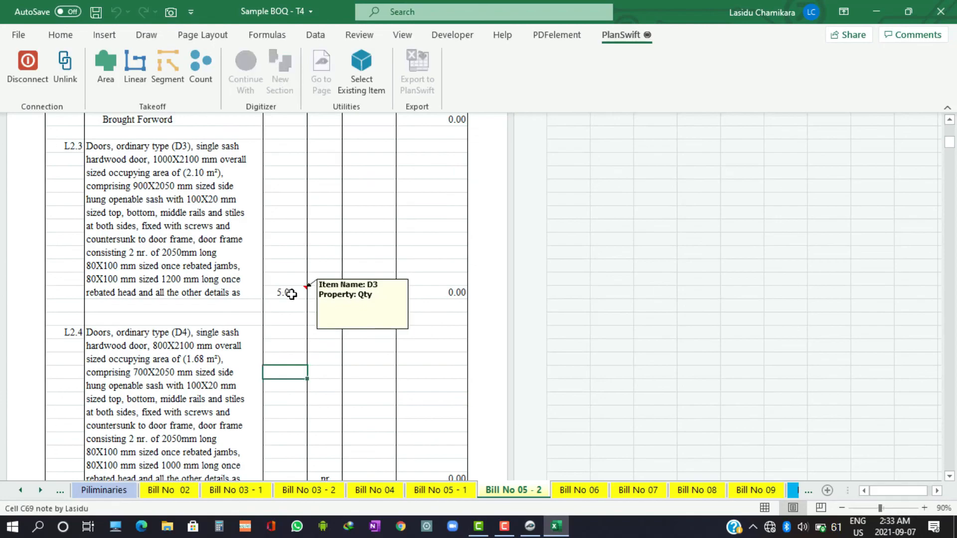